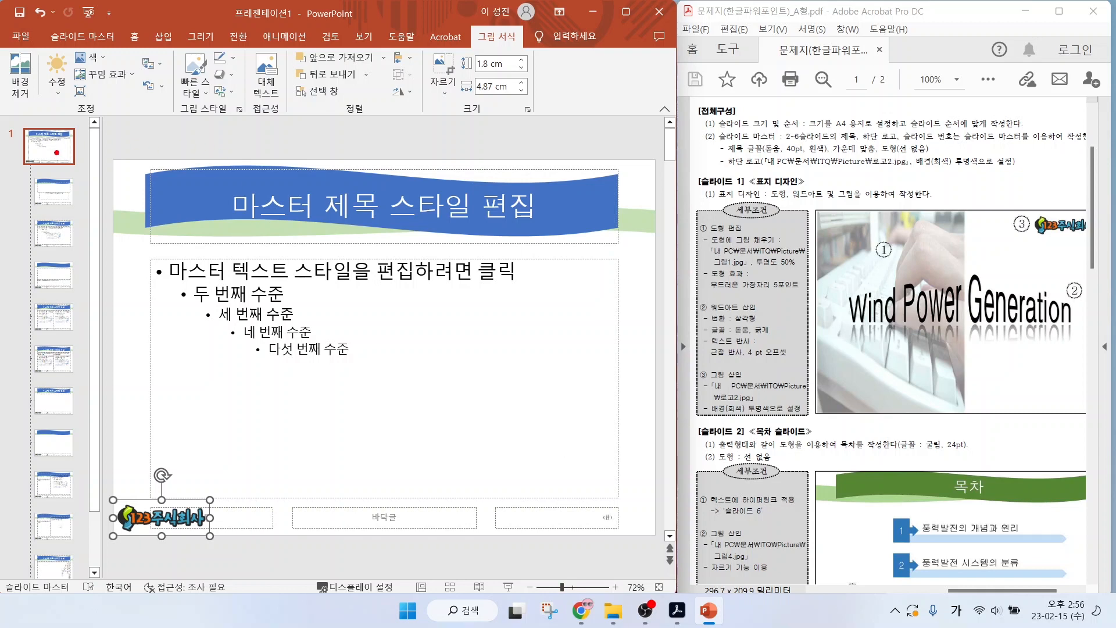
mouse_move(69, 154)
left_mouse_down()
mouse_move(22, 162)
mouse_move(55, 120)
mouse_move(74, 160)
mouse_move(114, 168)
left_mouse_up()
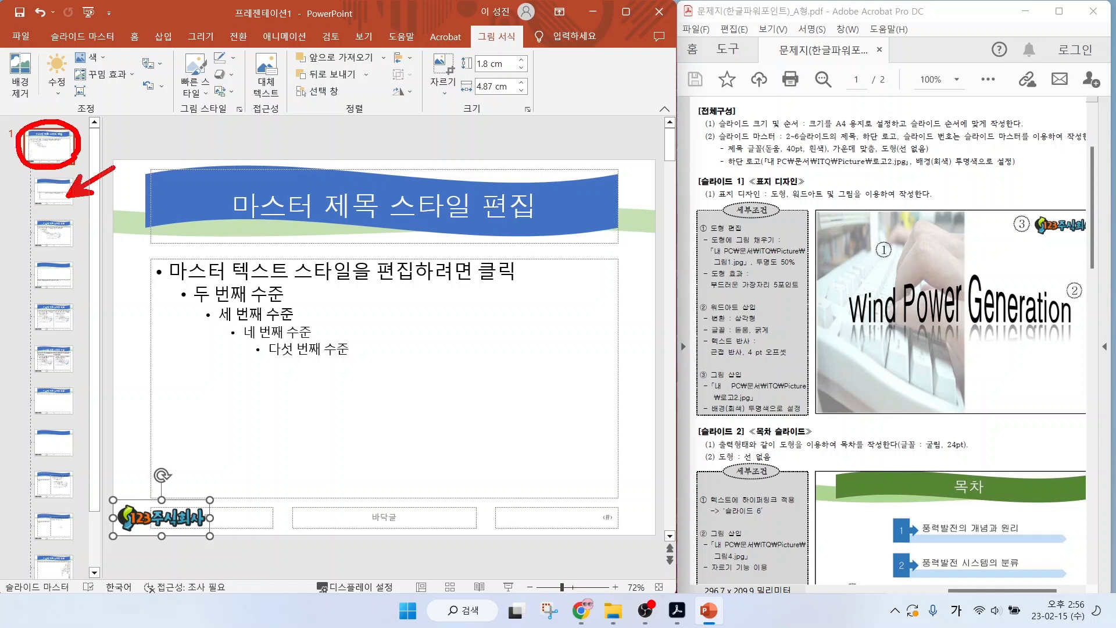
mouse_move(112, 214)
left_mouse_down()
mouse_move(64, 241)
mouse_move(65, 280)
left_mouse_up()
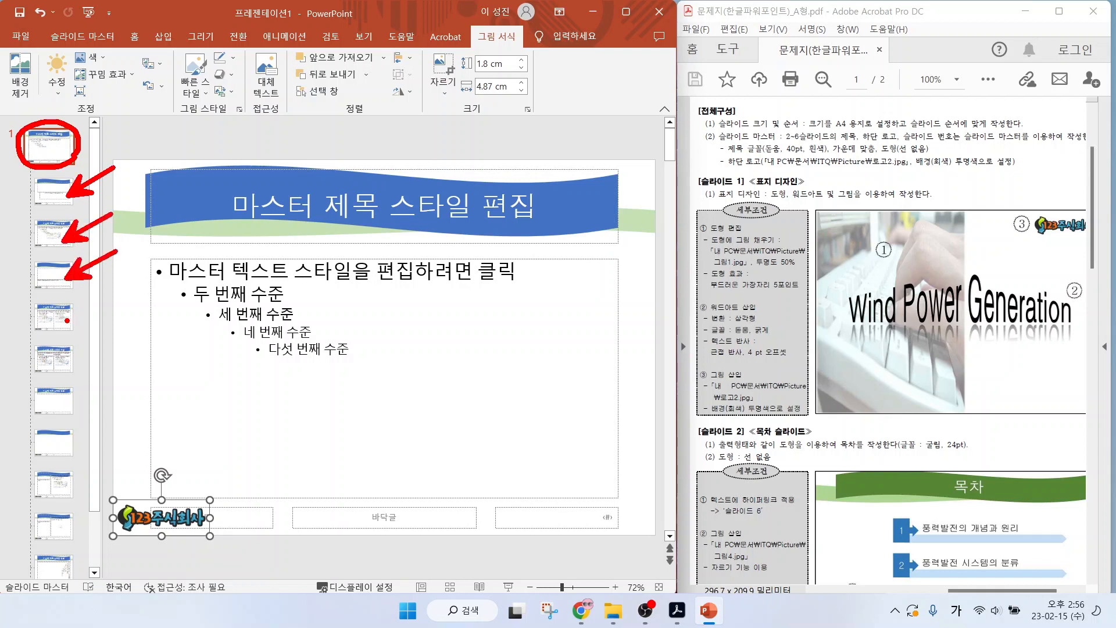
left_click_drag(67, 320, 110, 301)
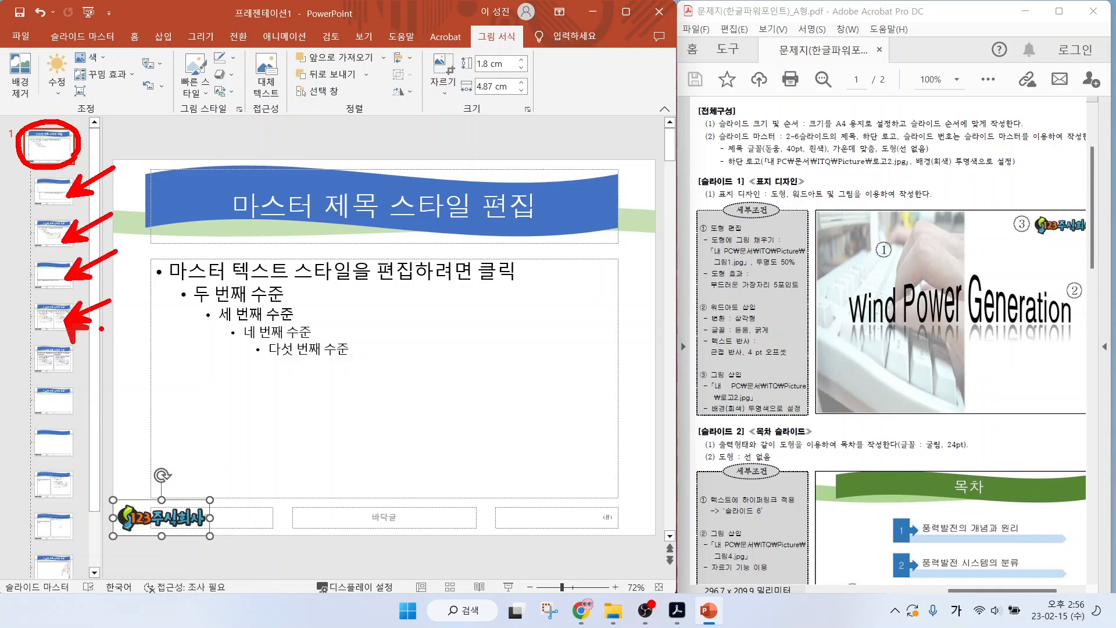
key("Escape")
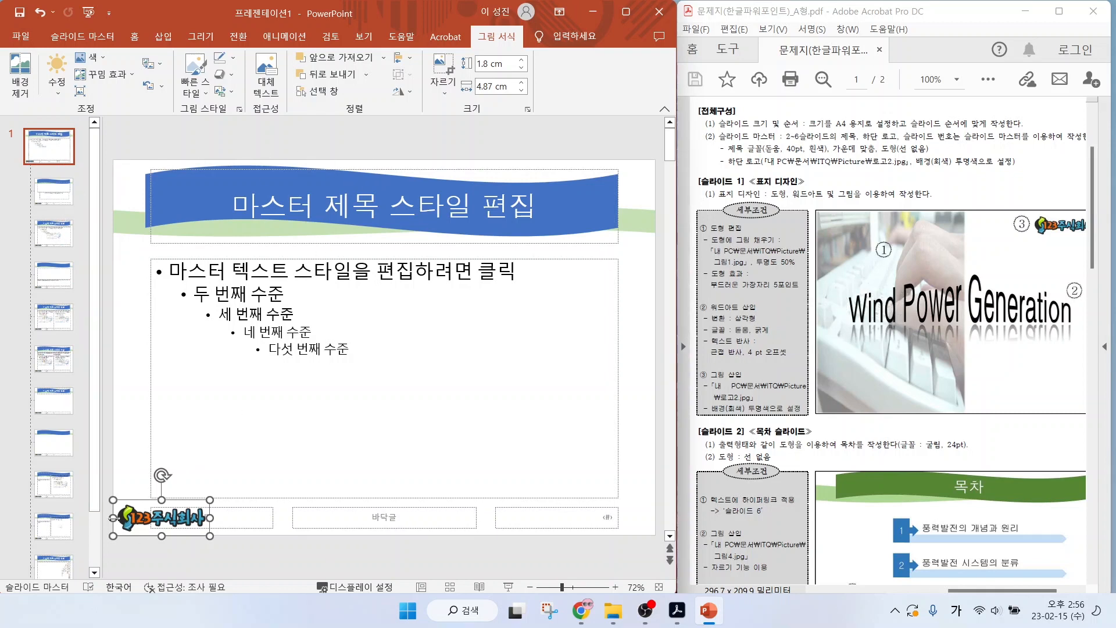
Hide the background graphics on the title slide layout and close the slide master view.
left_click(42, 193)
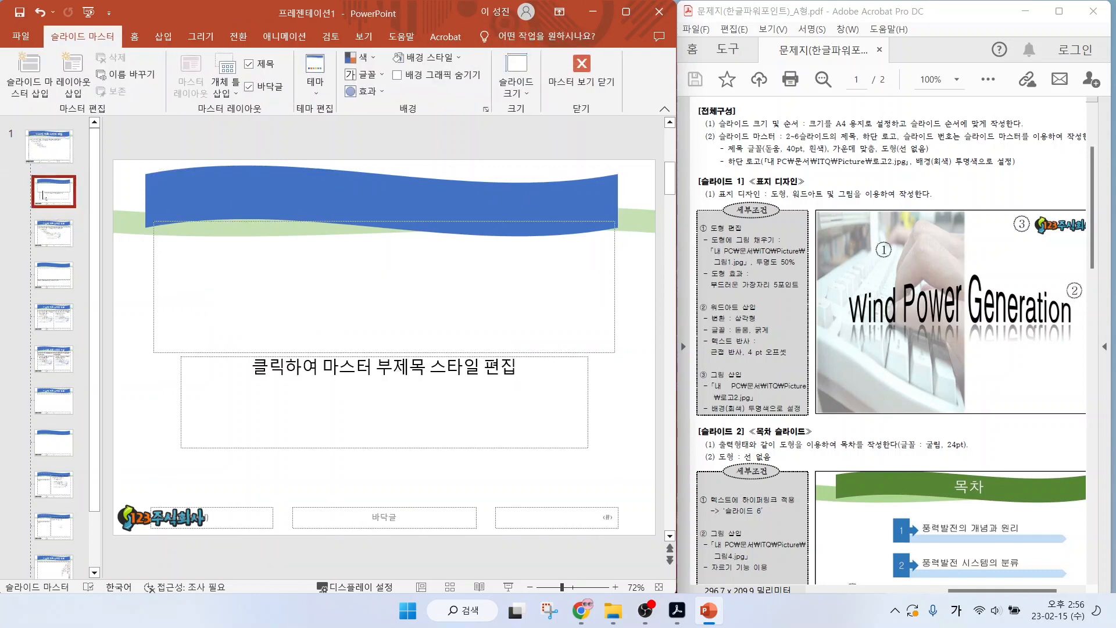
mouse_move(123, 48)
left_mouse_down()
mouse_move(73, 63)
mouse_move(121, 41)
left_mouse_up()
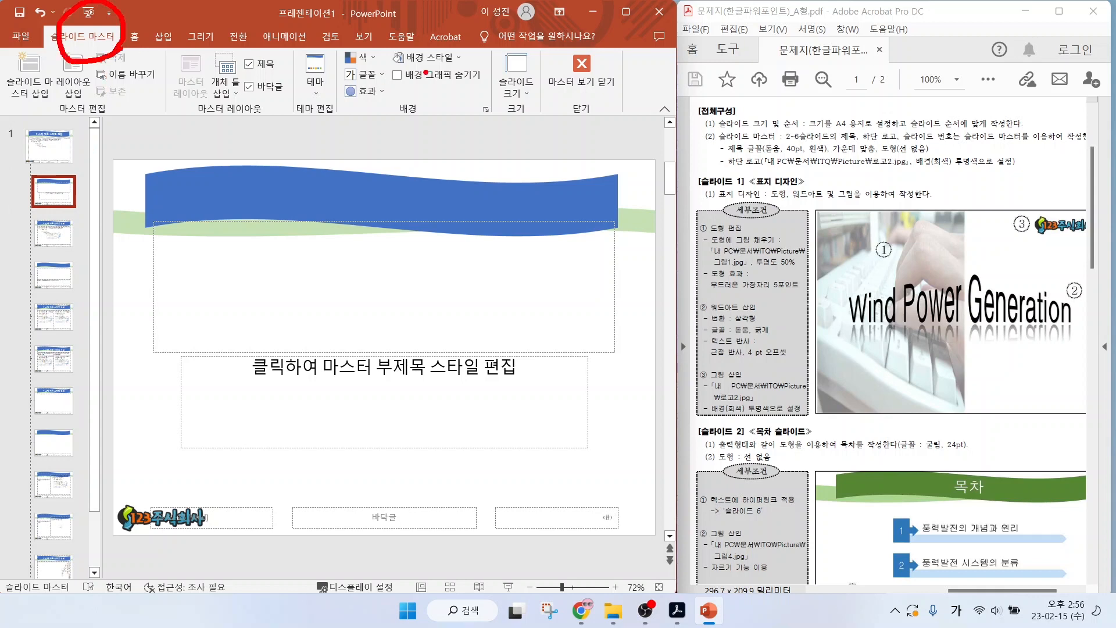
mouse_move(384, 65)
left_mouse_down()
mouse_move(393, 77)
mouse_move(417, 58)
left_mouse_up()
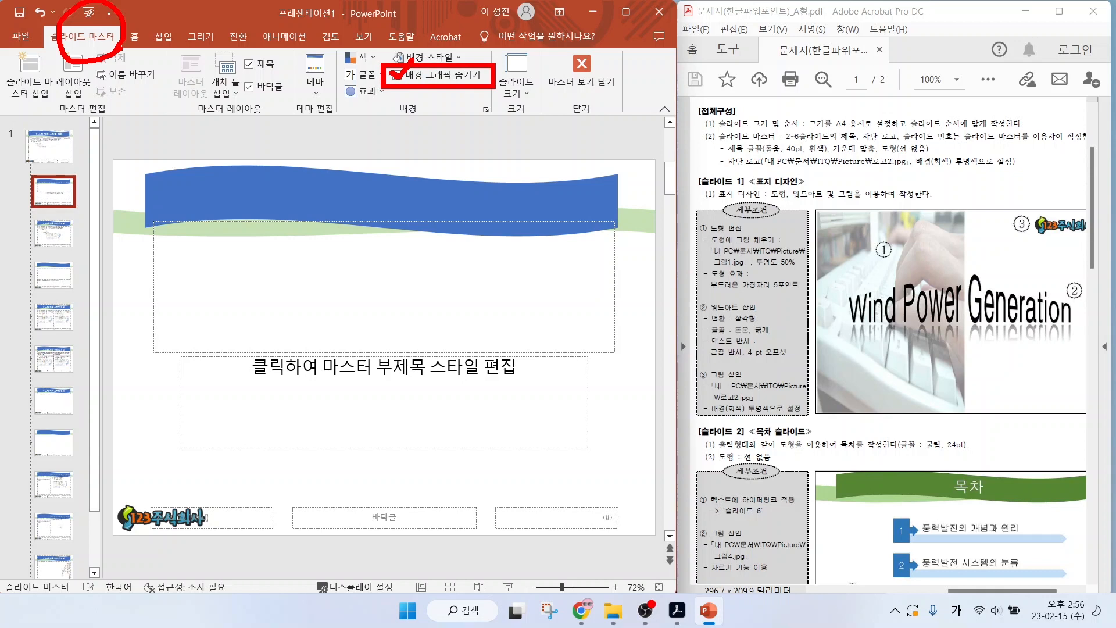
key("Escape")
left_click(397, 75)
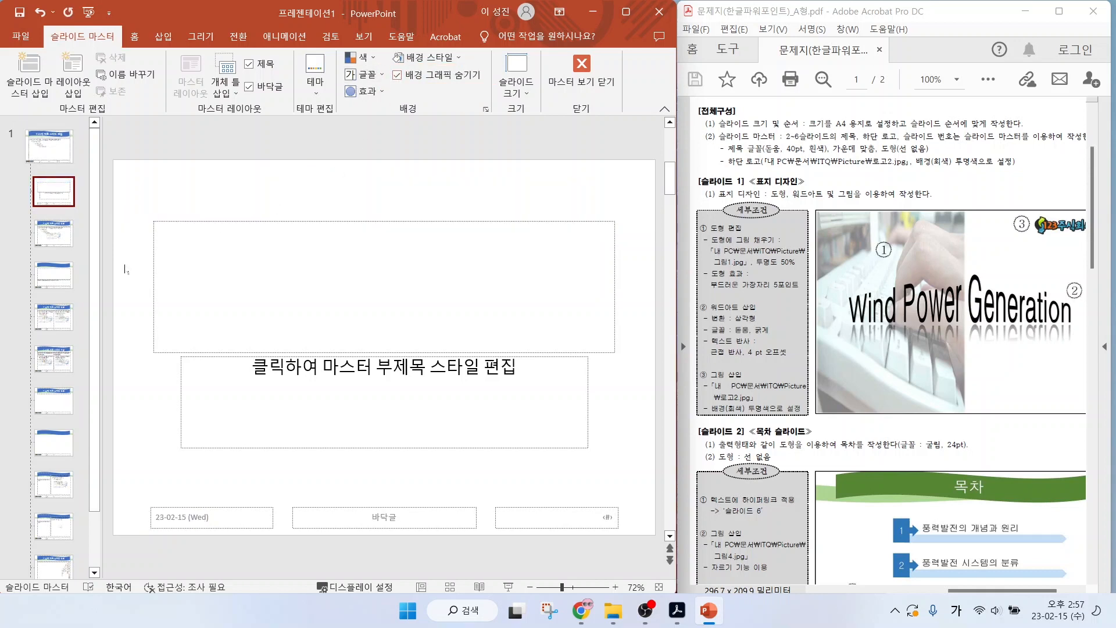
left_click_drag(61, 198, 116, 155)
key("Escape")
left_click(580, 70)
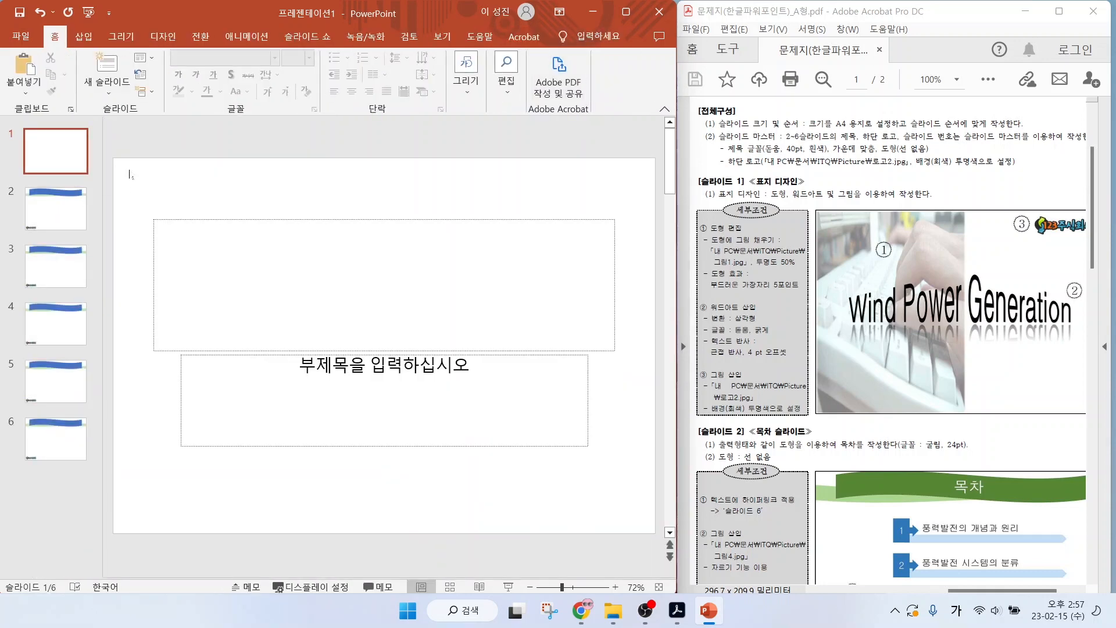
mouse_move(83, 150)
left_mouse_down()
mouse_move(13, 114)
mouse_move(68, 157)
left_mouse_up()
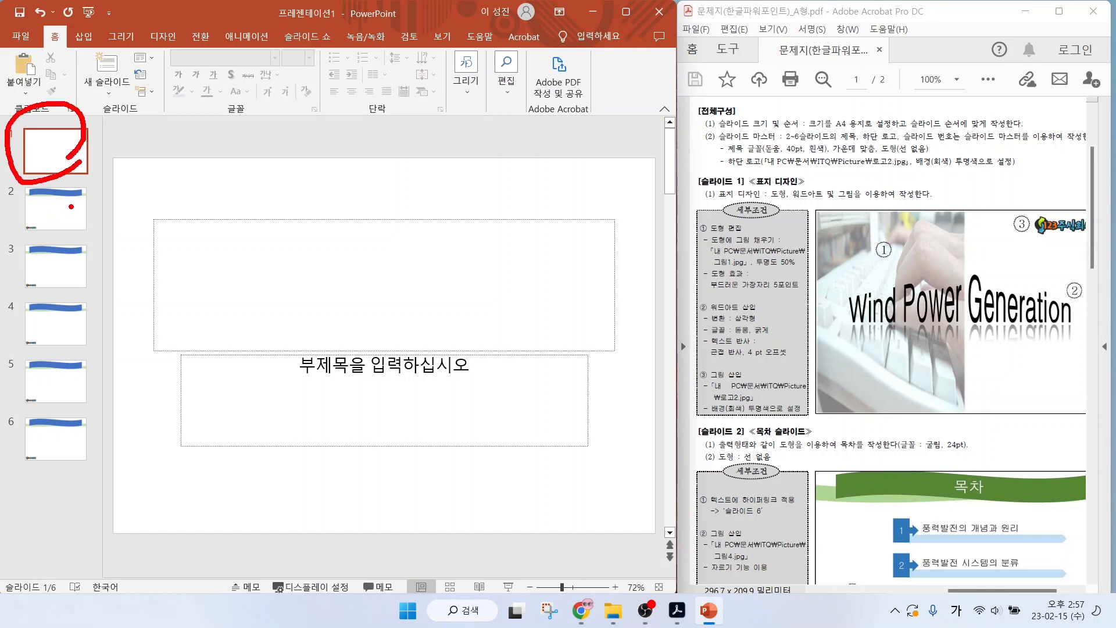
left_click_drag(66, 220, 115, 188)
left_click_drag(74, 266, 115, 240)
left_click_drag(67, 327, 121, 294)
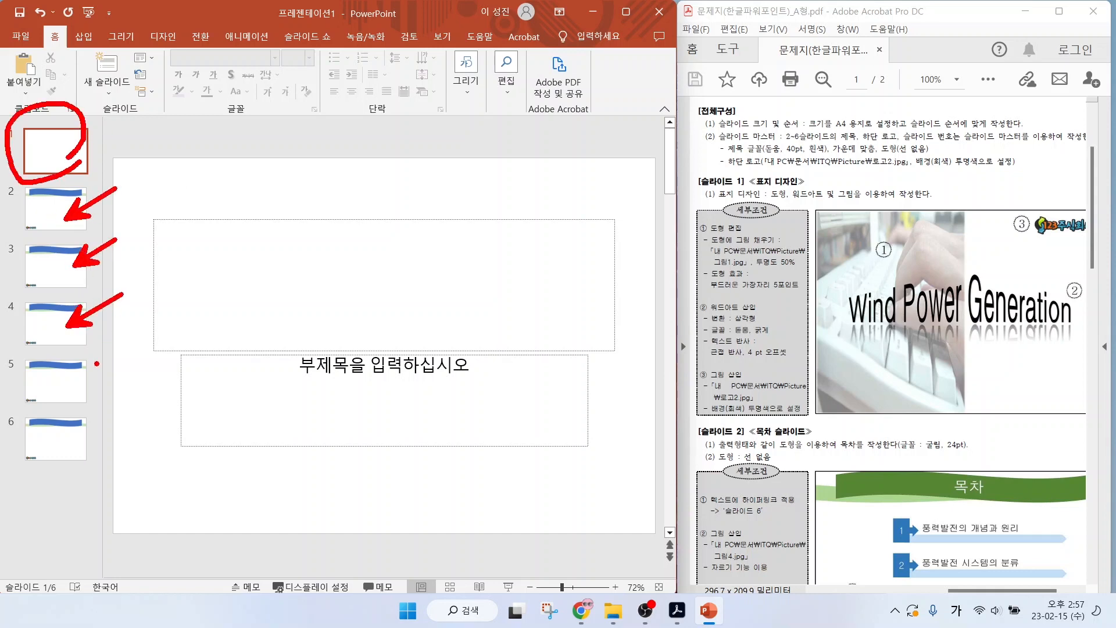
key("Escape")
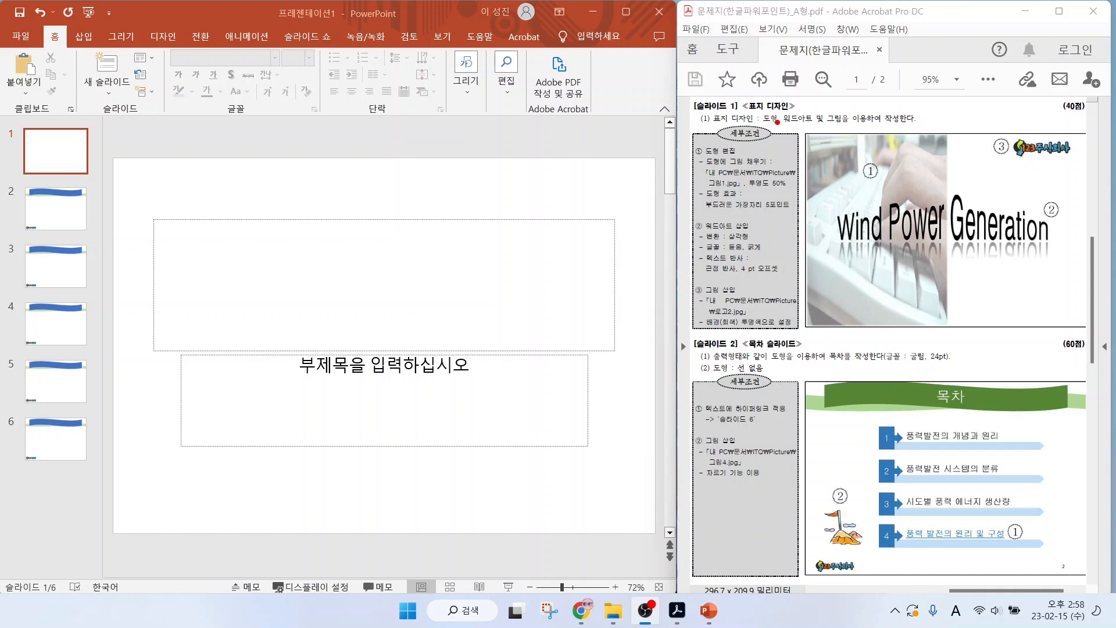
mouse_move(775, 115)
left_mouse_down()
mouse_move(806, 74)
mouse_move(895, 74)
left_mouse_up()
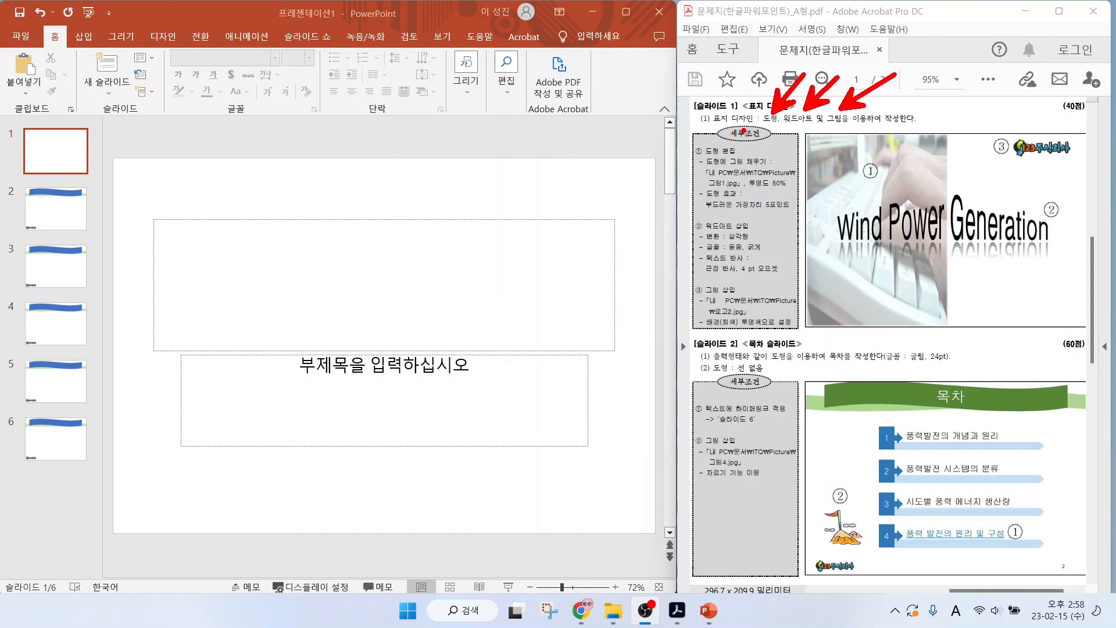
left_click_drag(717, 122, 774, 147)
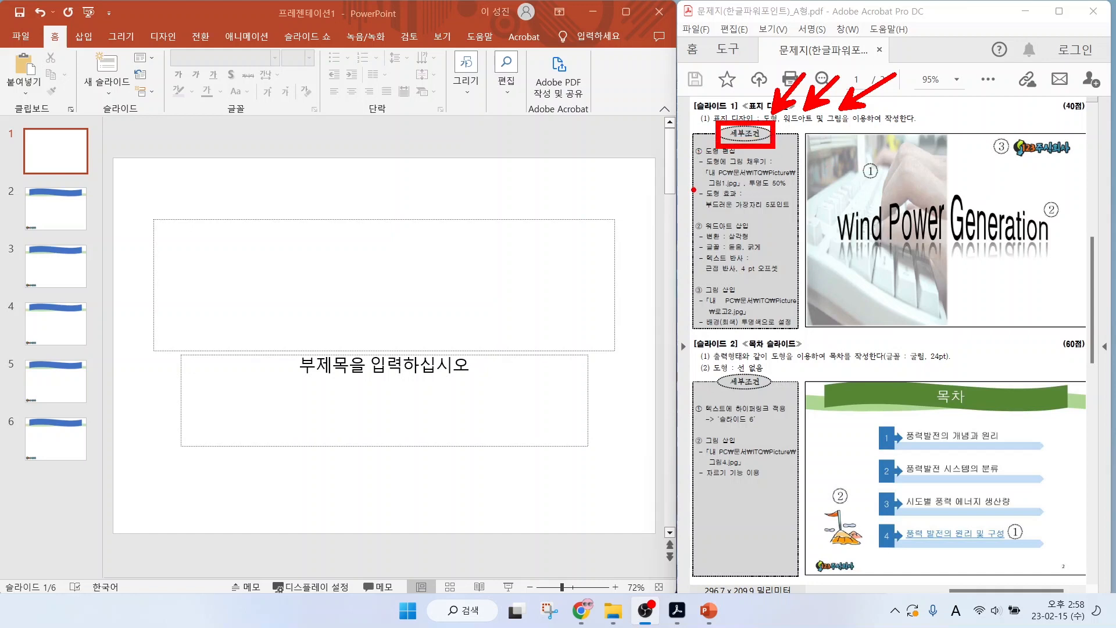
mouse_move(118, 201)
left_mouse_down()
mouse_move(471, 459)
mouse_move(631, 485)
left_mouse_up()
left_click_drag(421, 231, 561, 163)
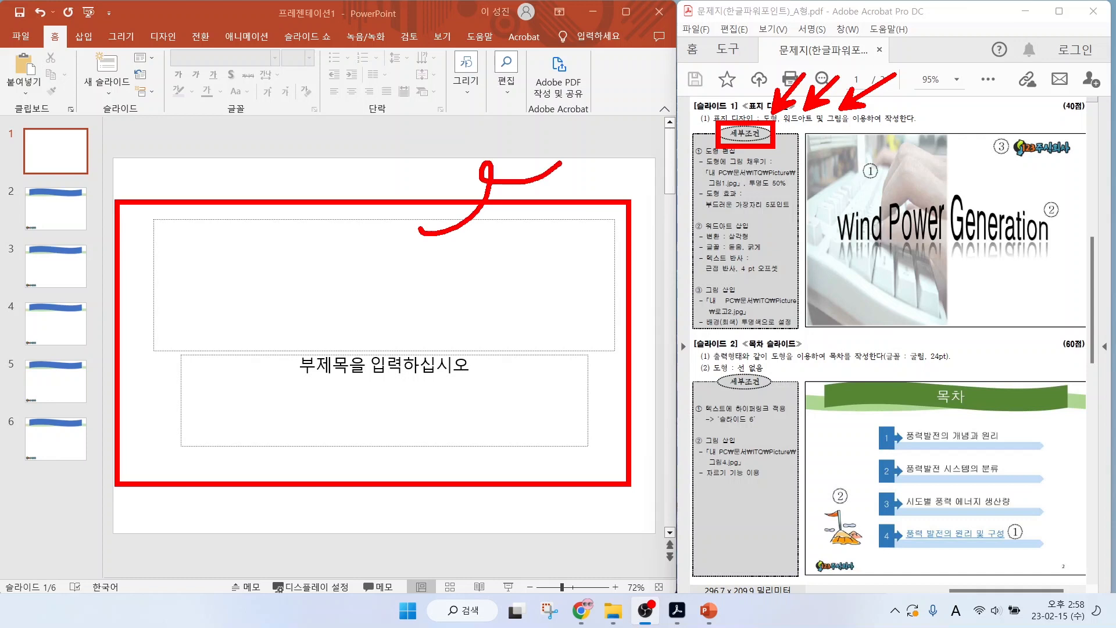
key("Escape")
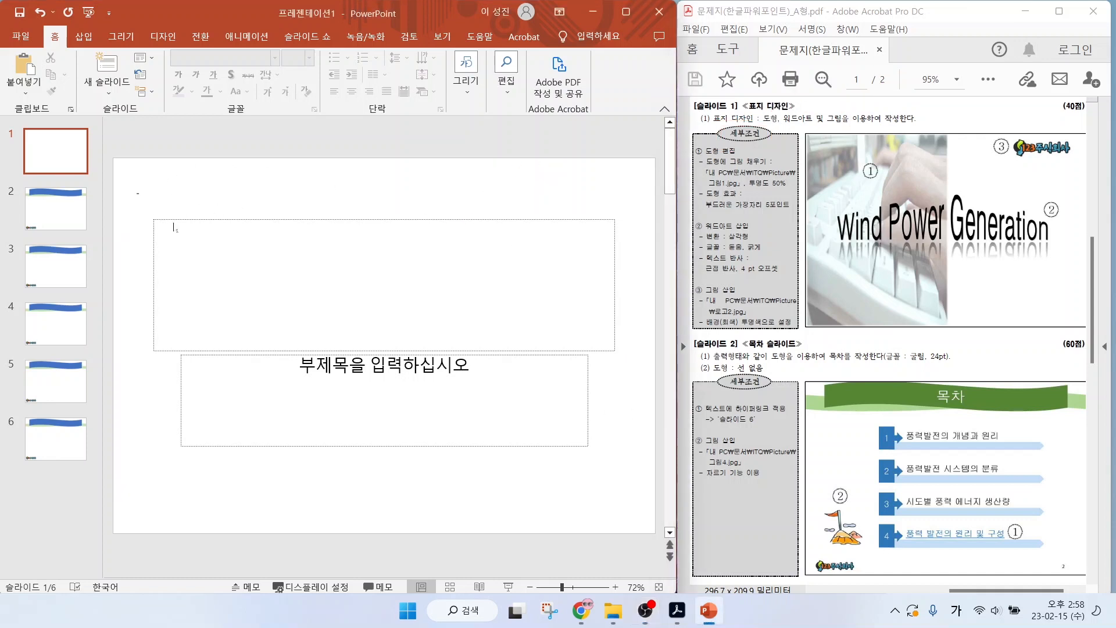
Delete the title and subtitle placeholders from slide 1.
left_click_drag(137, 193, 638, 489)
key("Delete")
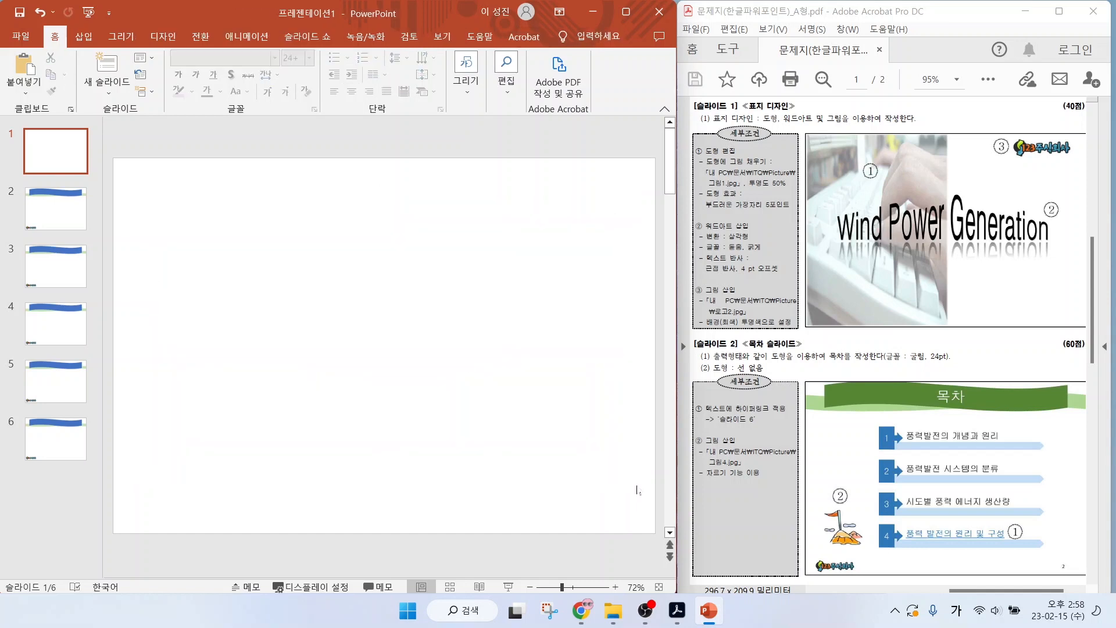
left_click_drag(810, 137, 946, 322)
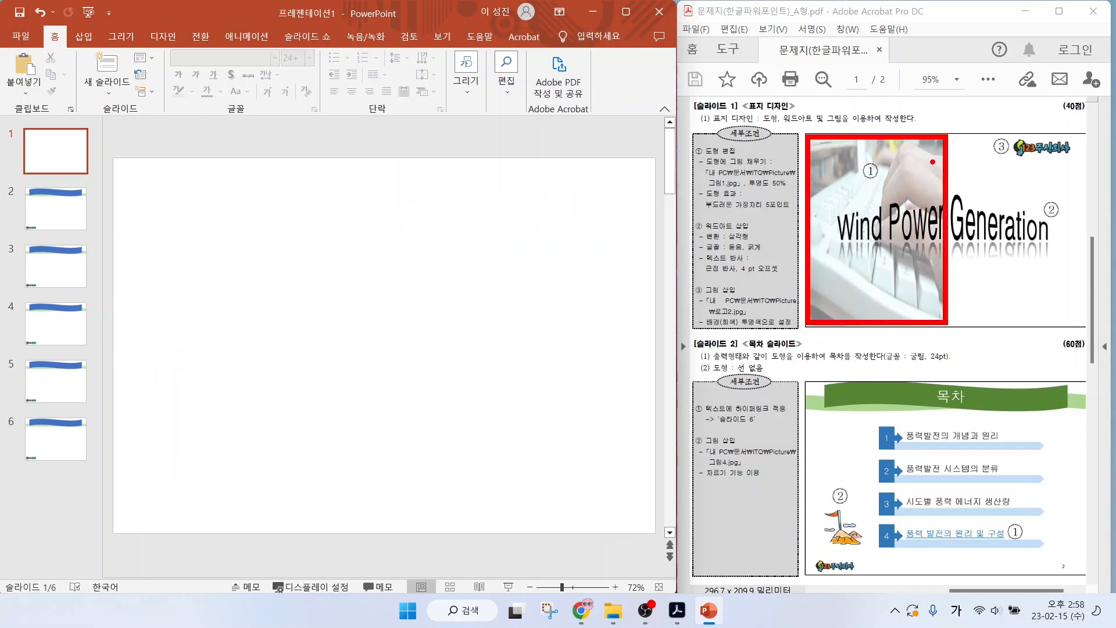
left_click_drag(916, 173, 982, 105)
mouse_move(762, 201)
left_mouse_down()
mouse_move(776, 164)
mouse_move(758, 202)
left_mouse_up()
key("Escape")
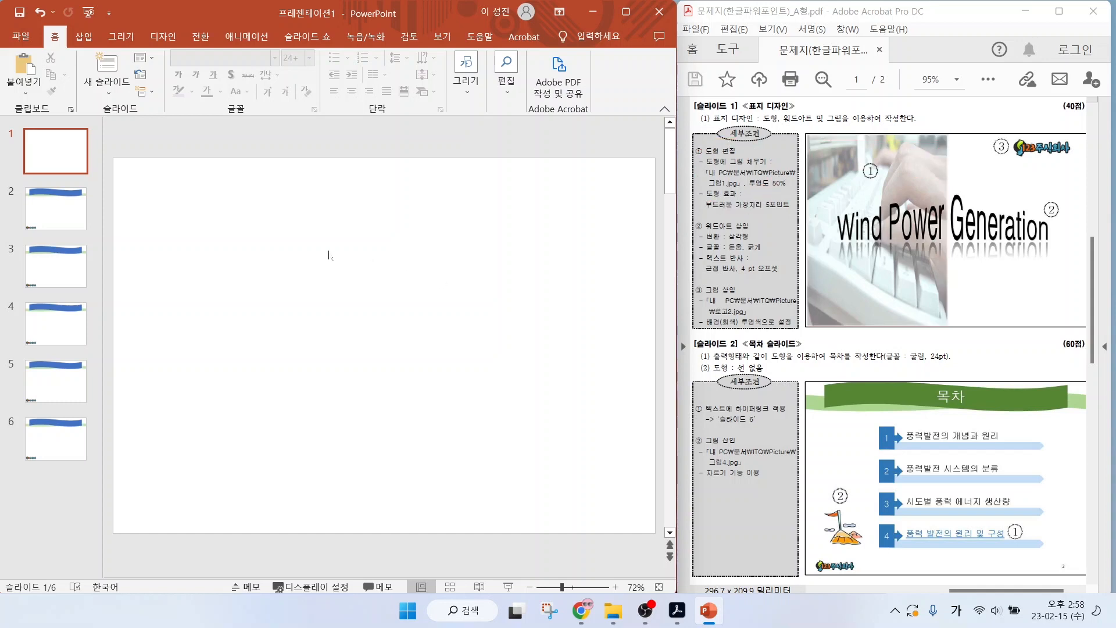
Draw a full-height rectangle on slide 1, from the slide's upper-left corner to slightly past the middle of its width.
left_click(87, 38)
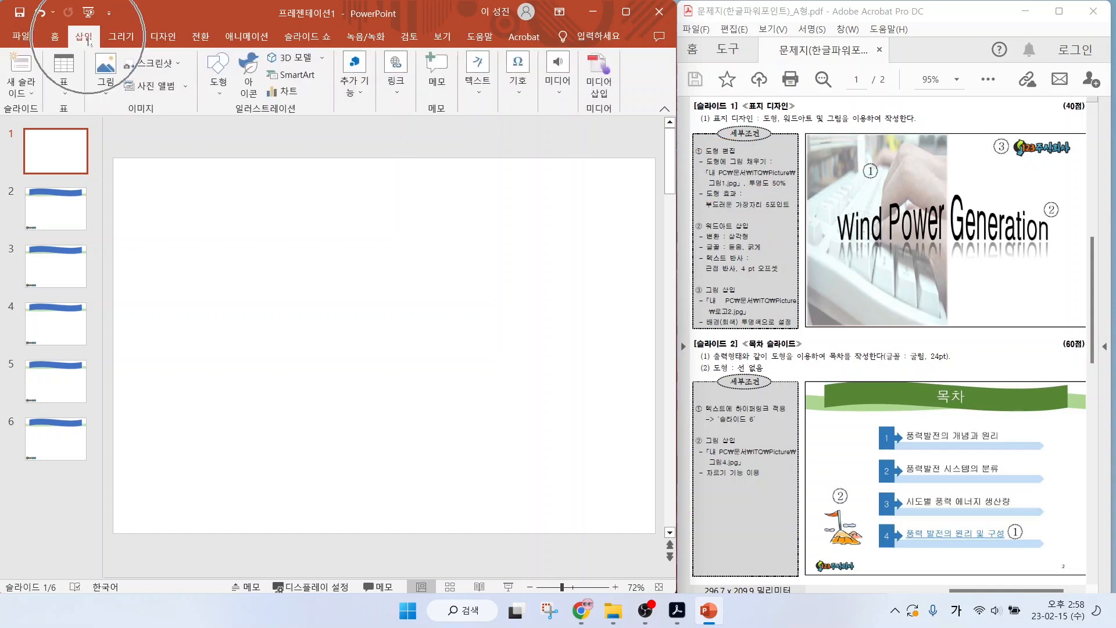
left_click(228, 94)
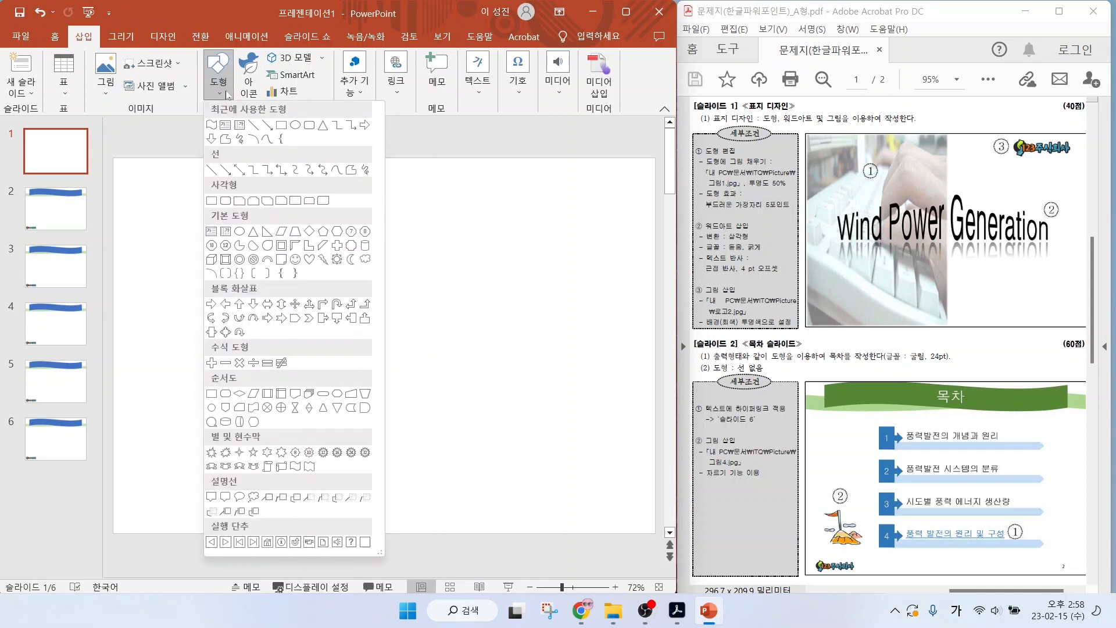
left_click(211, 200)
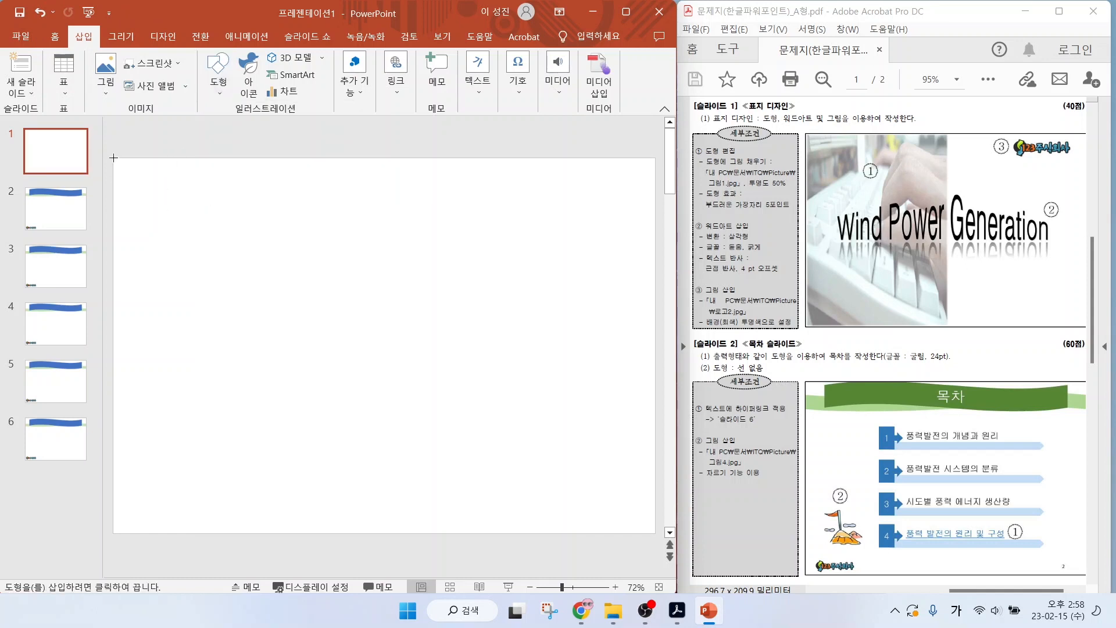
left_click_drag(113, 157, 405, 535)
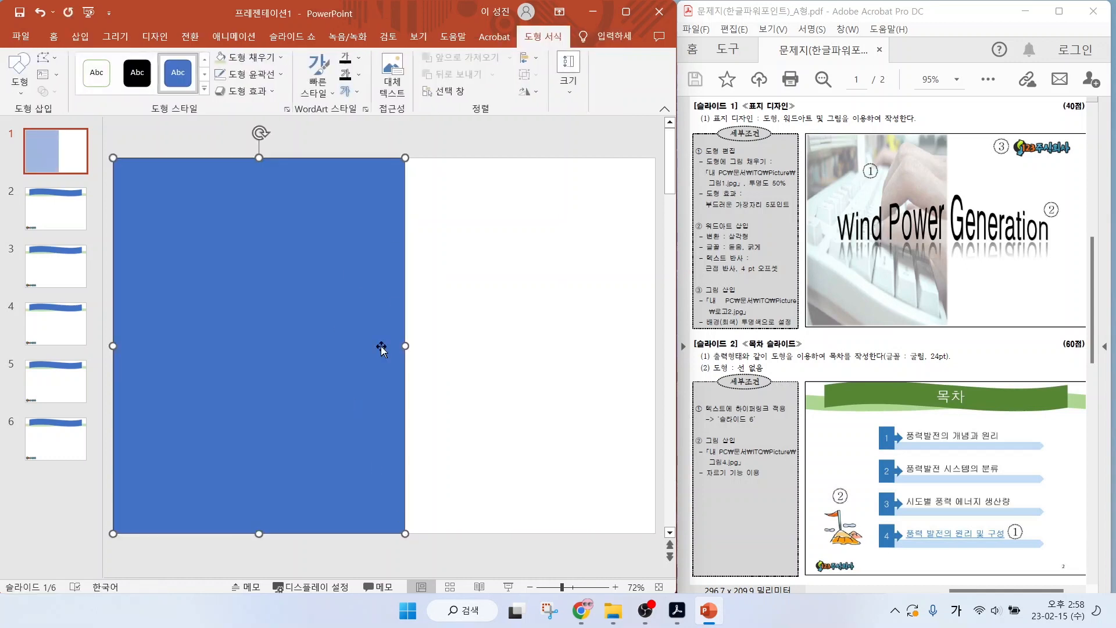
key("ctrl+2")
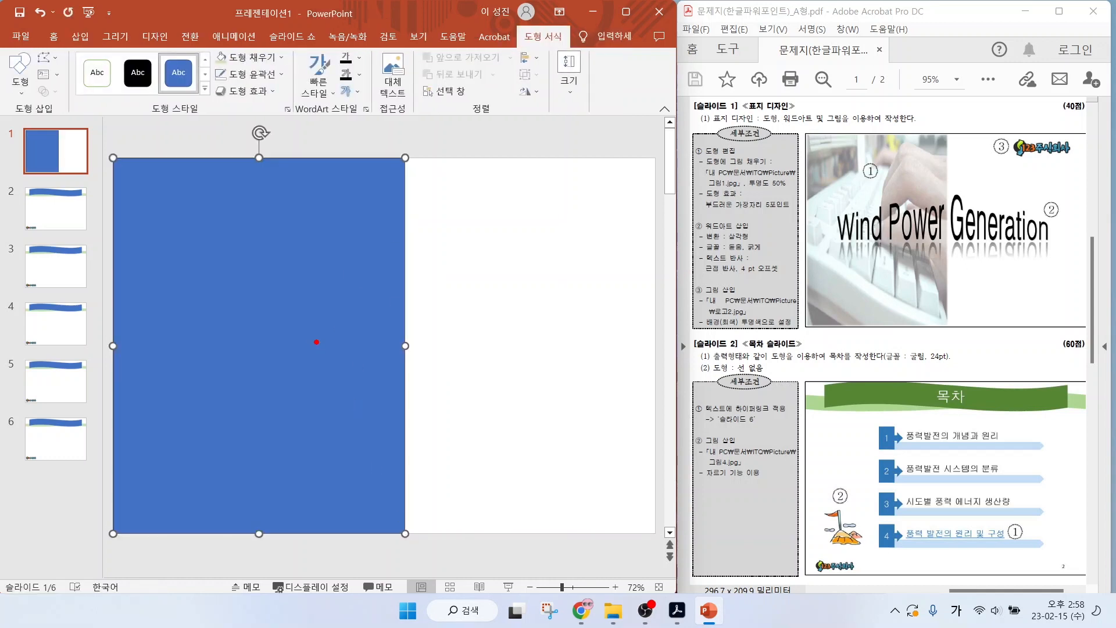
left_click_drag(755, 168, 794, 124)
mouse_move(515, 24)
left_mouse_down()
mouse_move(560, 47)
mouse_move(556, 58)
left_mouse_up()
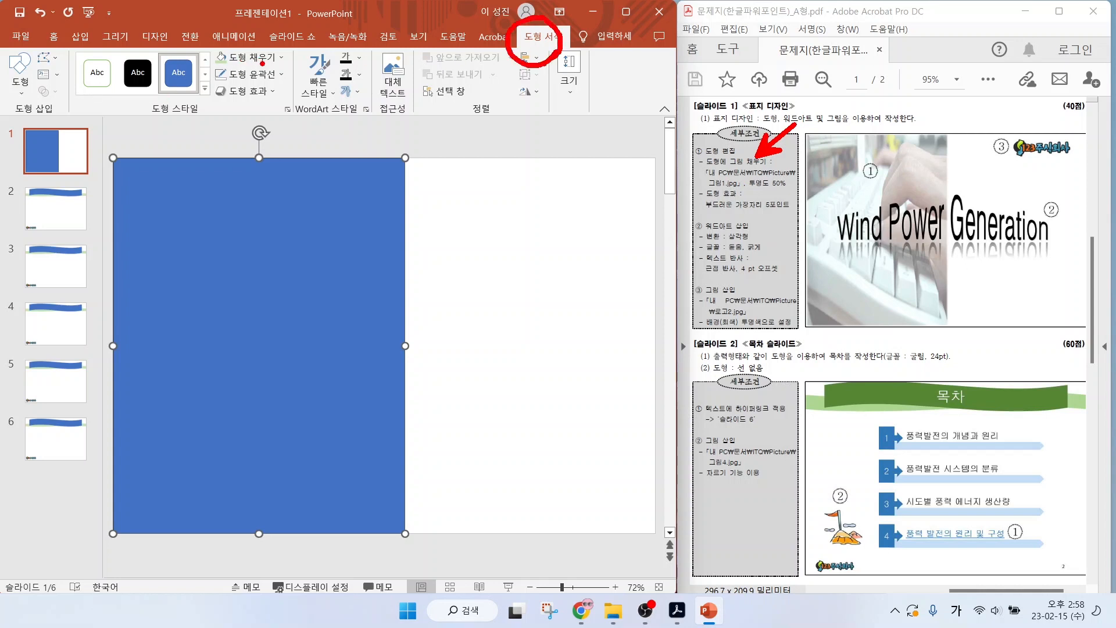
left_click_drag(263, 66, 325, 128)
mouse_move(221, 64)
left_mouse_down()
mouse_move(289, 69)
mouse_move(226, 67)
left_mouse_up()
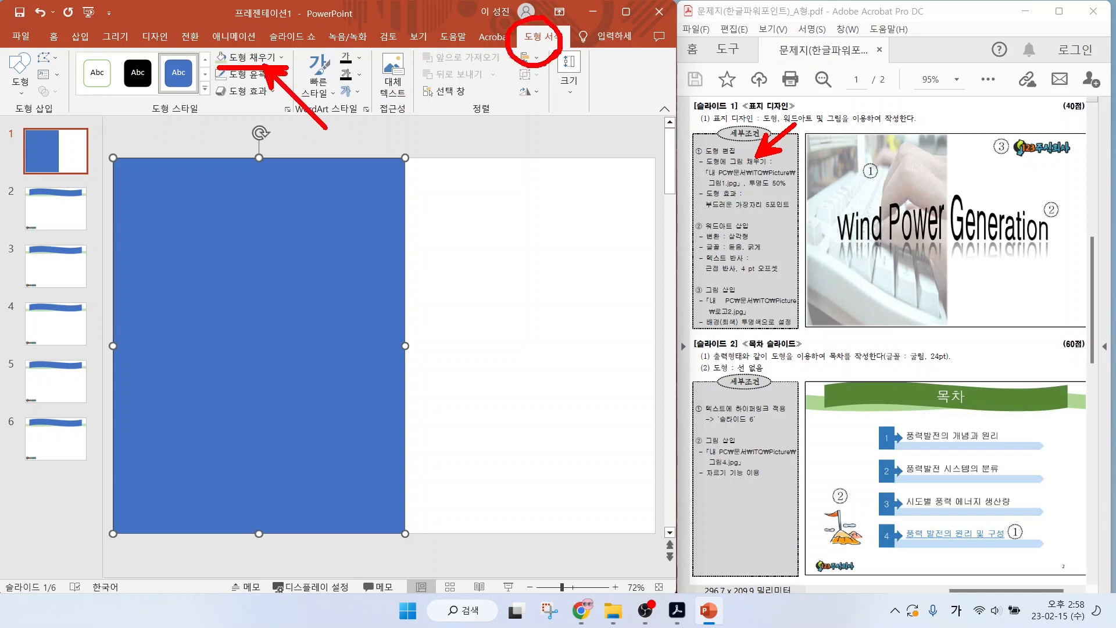
key("Escape")
Fill the rectangle with the picture 그림1.jpg from the ITQ Picture folder.
left_click(251, 57)
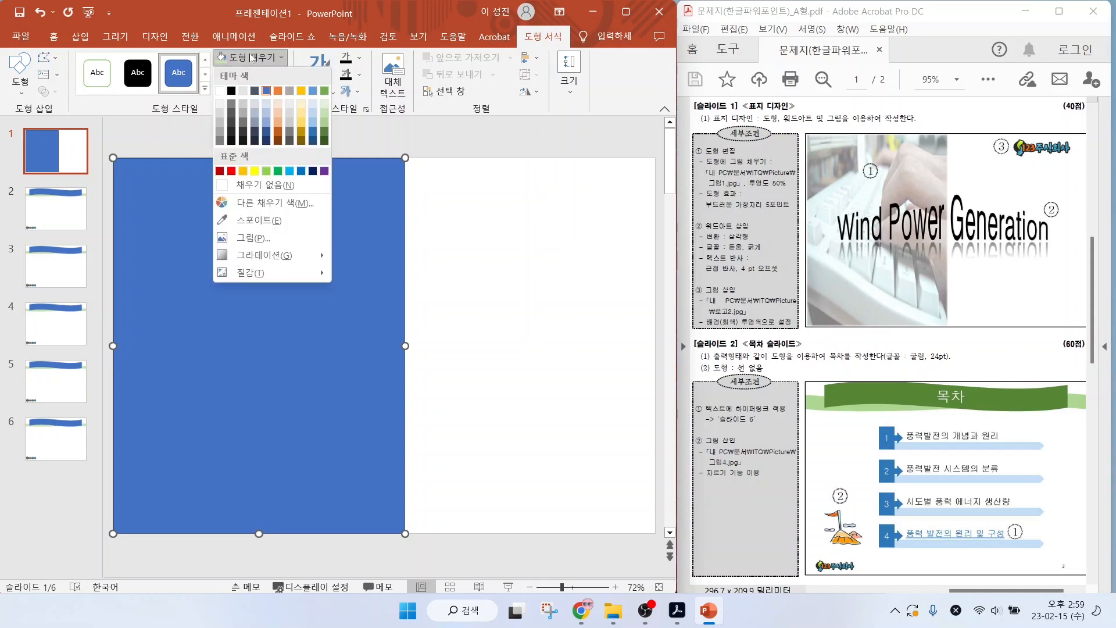
left_click(244, 243)
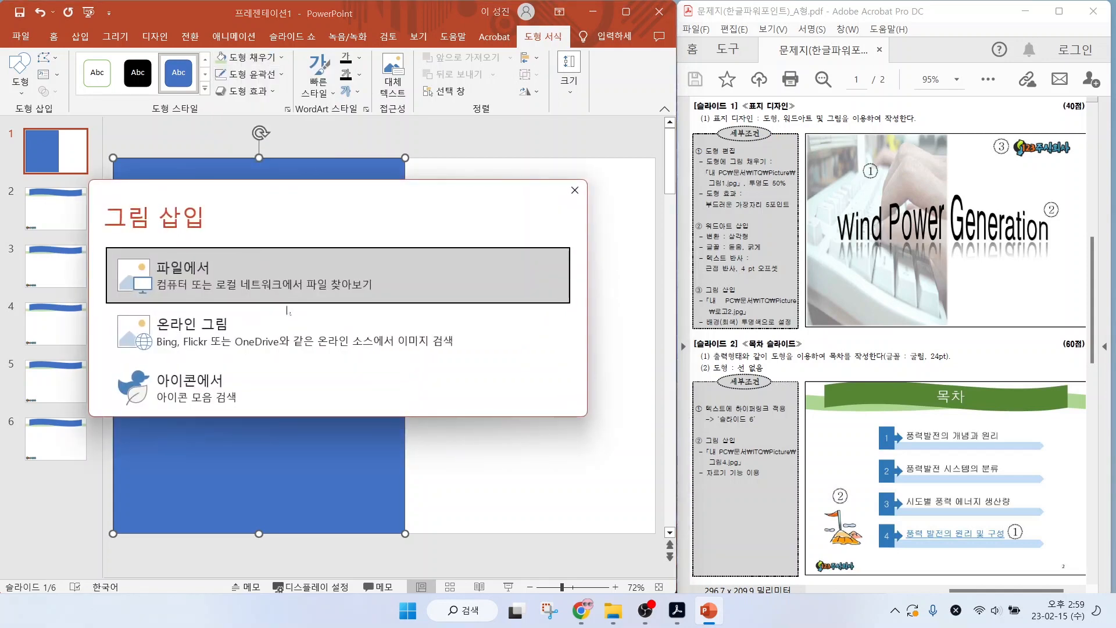
left_click(255, 286)
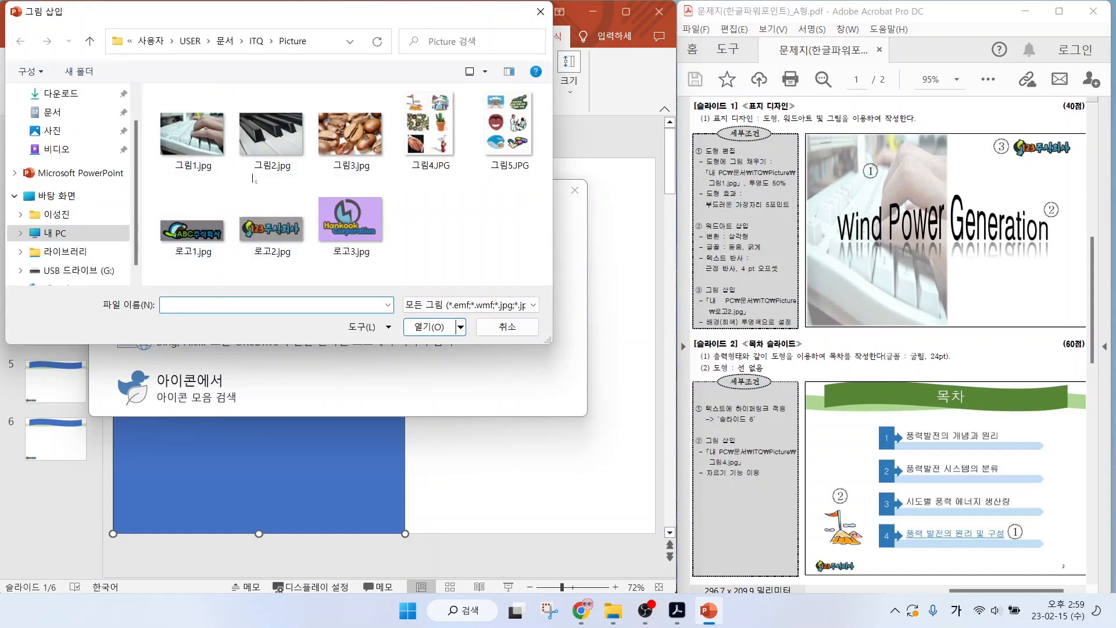
left_click(191, 135)
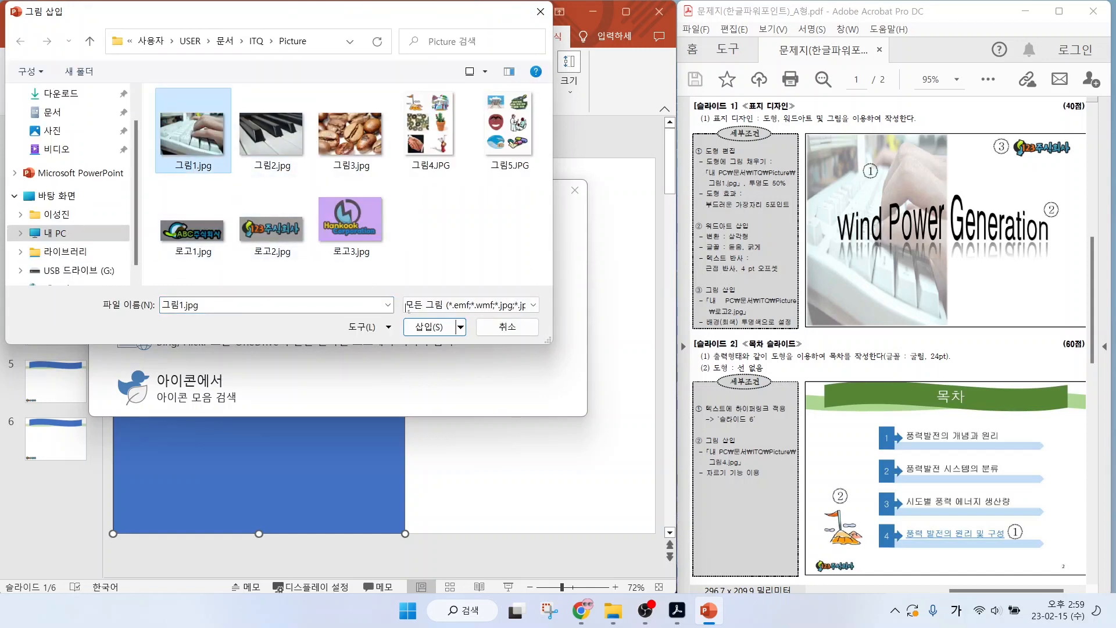
left_click(429, 326)
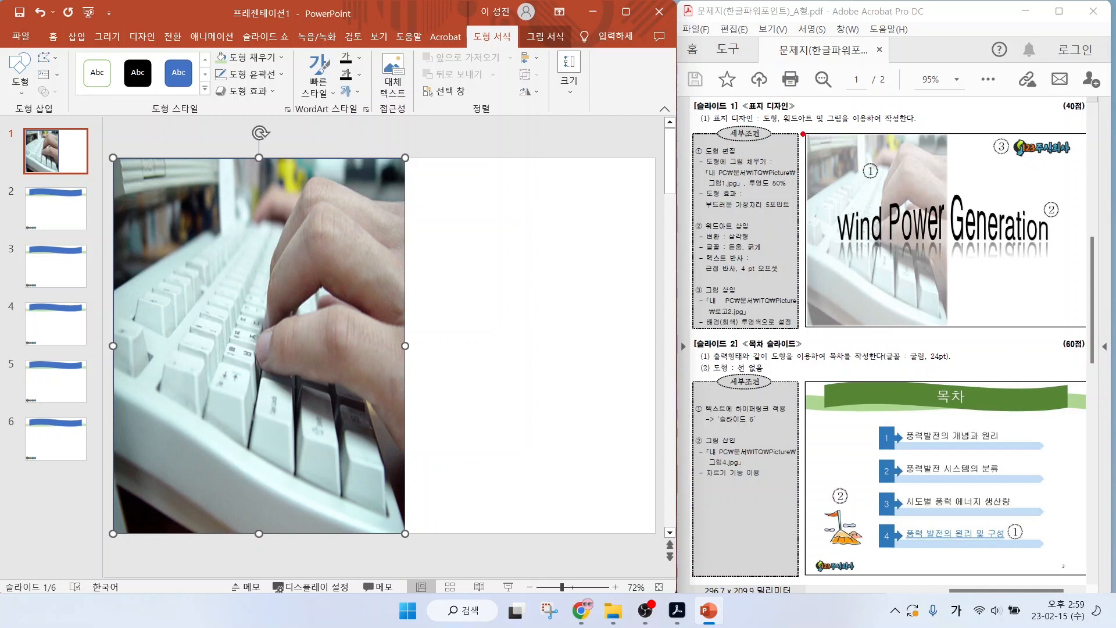
left_click_drag(734, 212, 778, 262)
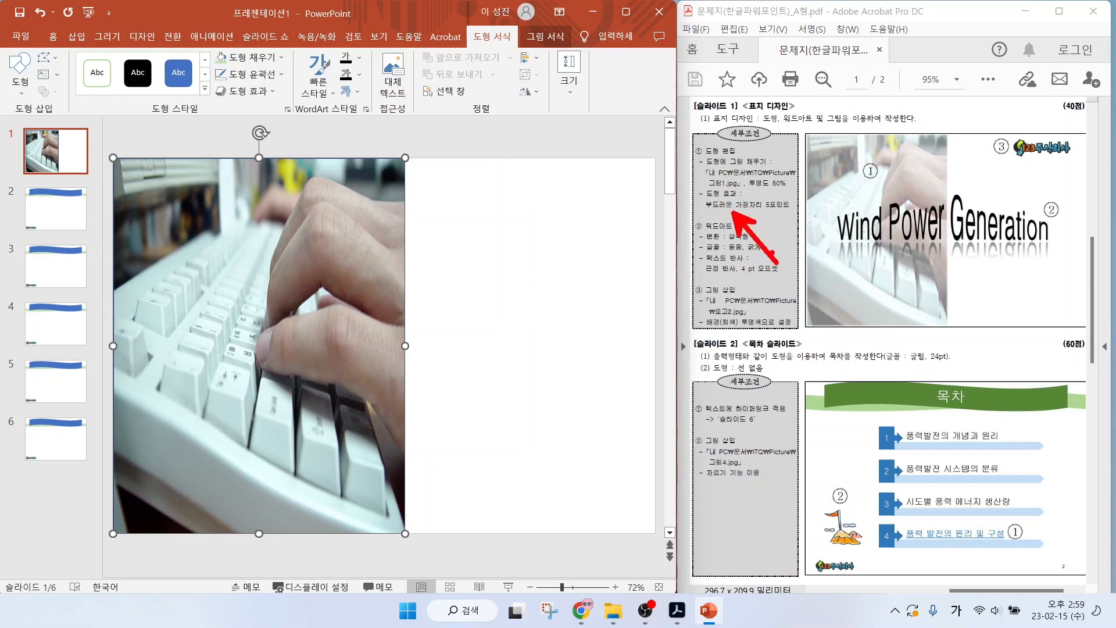
mouse_move(750, 213)
left_mouse_down()
mouse_move(790, 214)
mouse_move(792, 190)
left_mouse_up()
key("Escape")
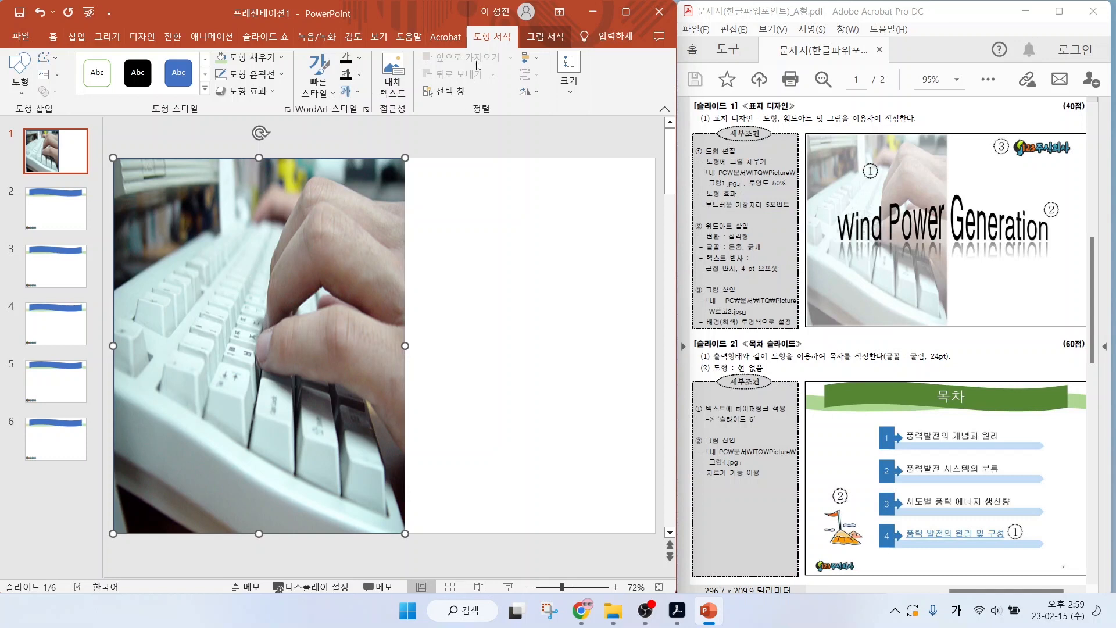
mouse_move(511, 36)
left_mouse_down()
mouse_move(468, 31)
mouse_move(510, 44)
left_mouse_up()
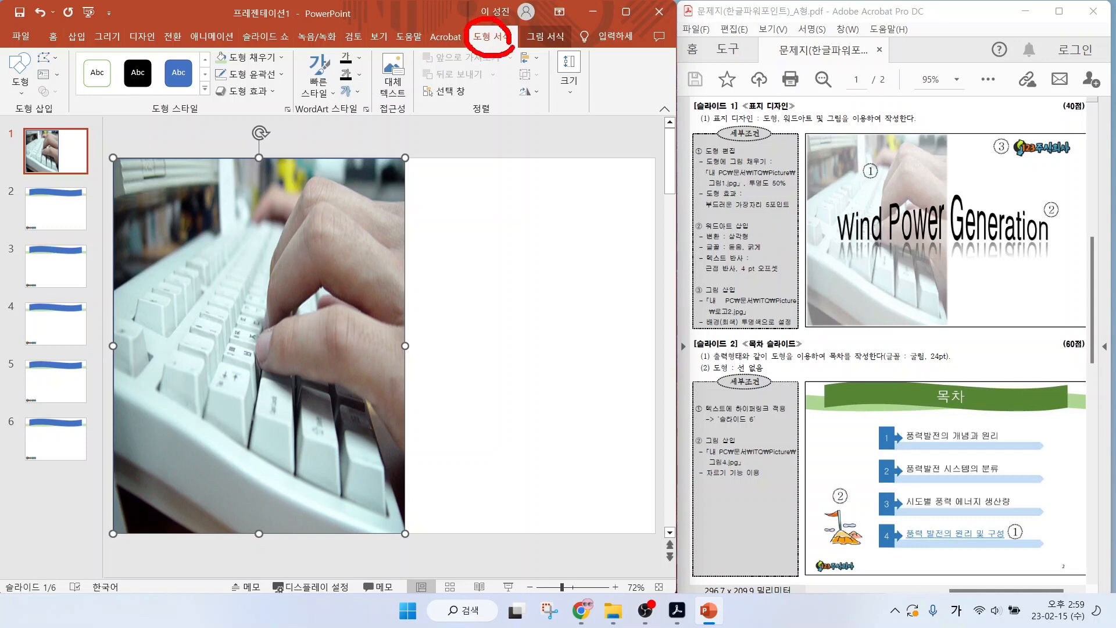
key("Escape")
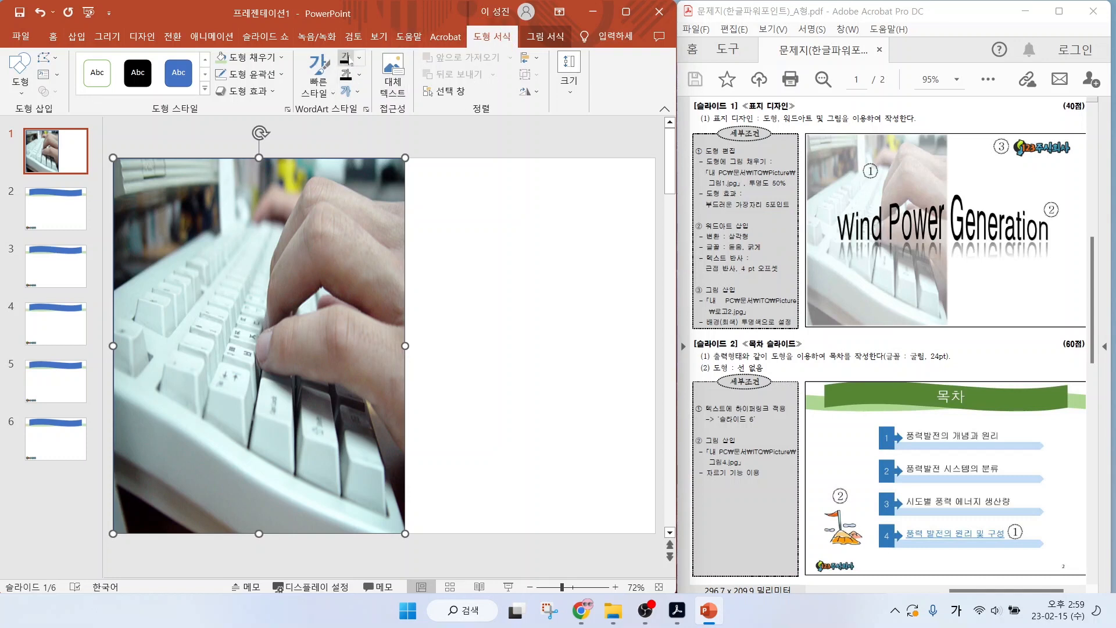
Apply a 5-point soft edge effect to the picture-filled rectangle on slide 1.
left_click(258, 92)
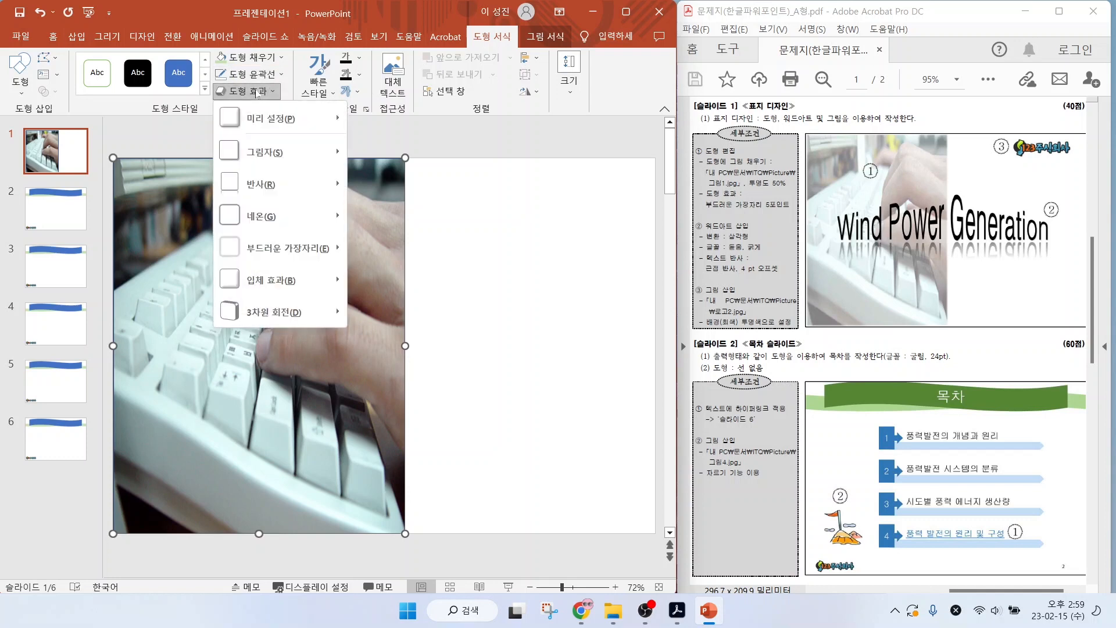
left_click(273, 248)
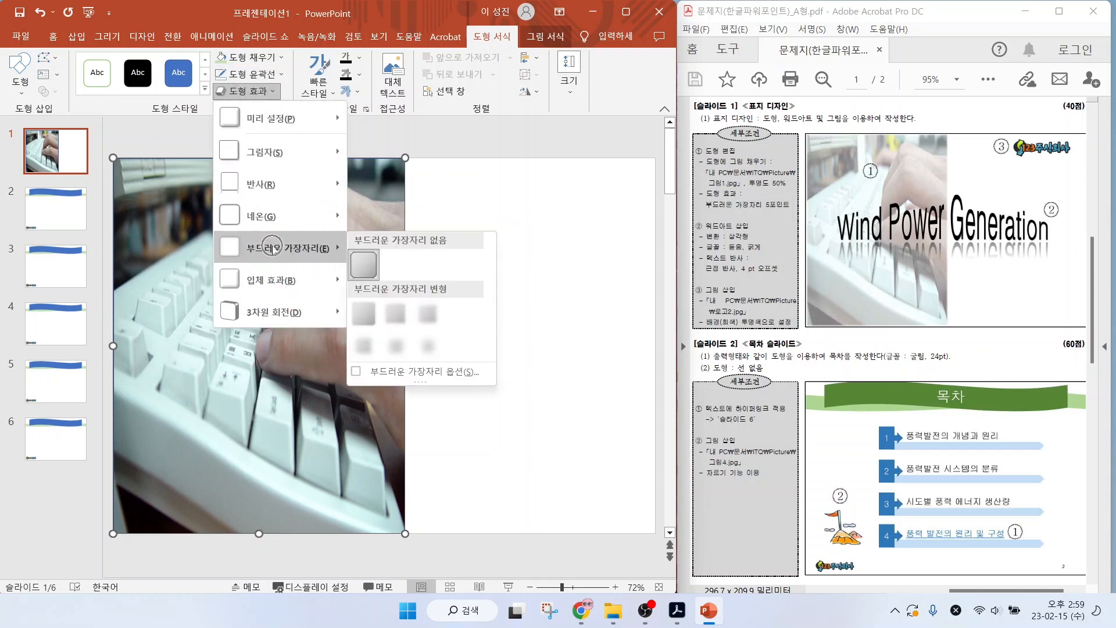
left_click(428, 313)
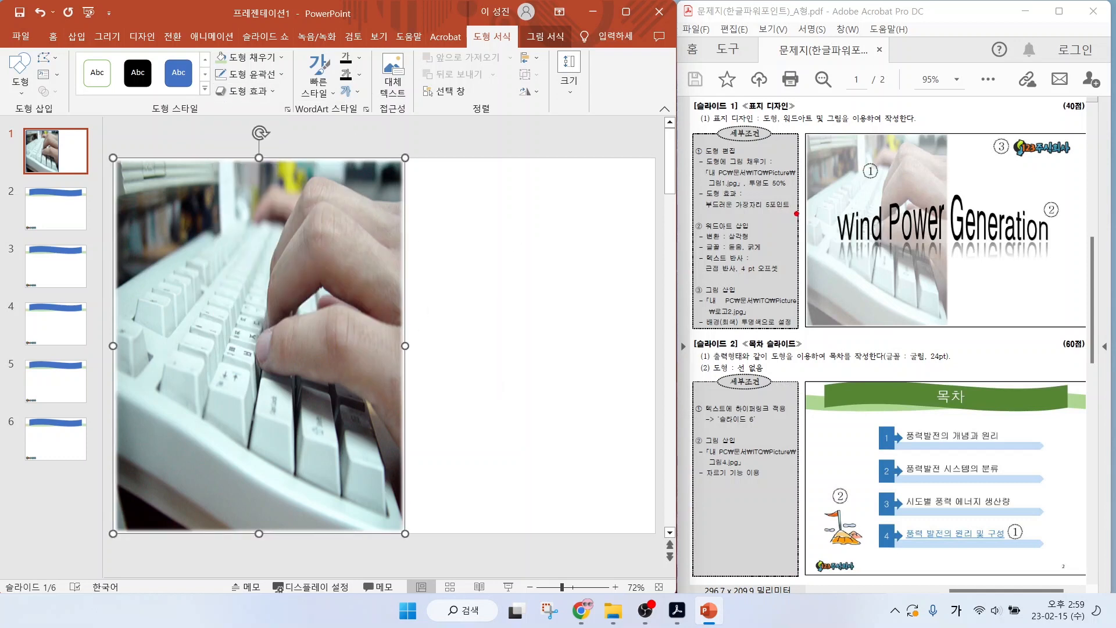
mouse_move(796, 198)
left_mouse_down()
mouse_move(770, 161)
mouse_move(791, 196)
left_mouse_up()
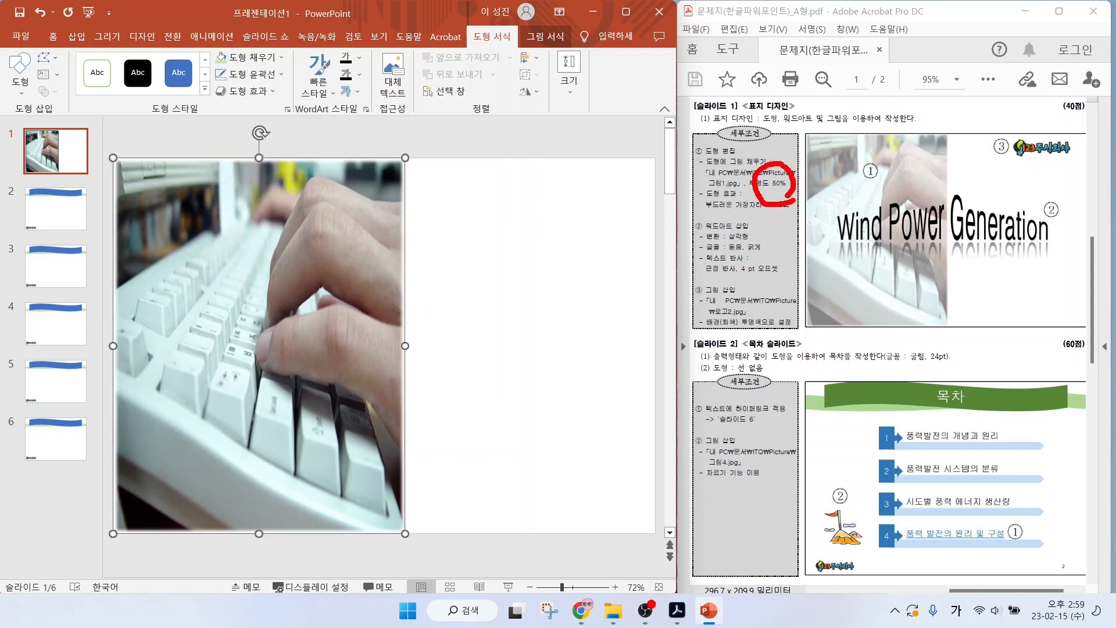
Set the picture fill transparency of the rectangle to 50% and close the picture formatting options.
right_click(320, 254)
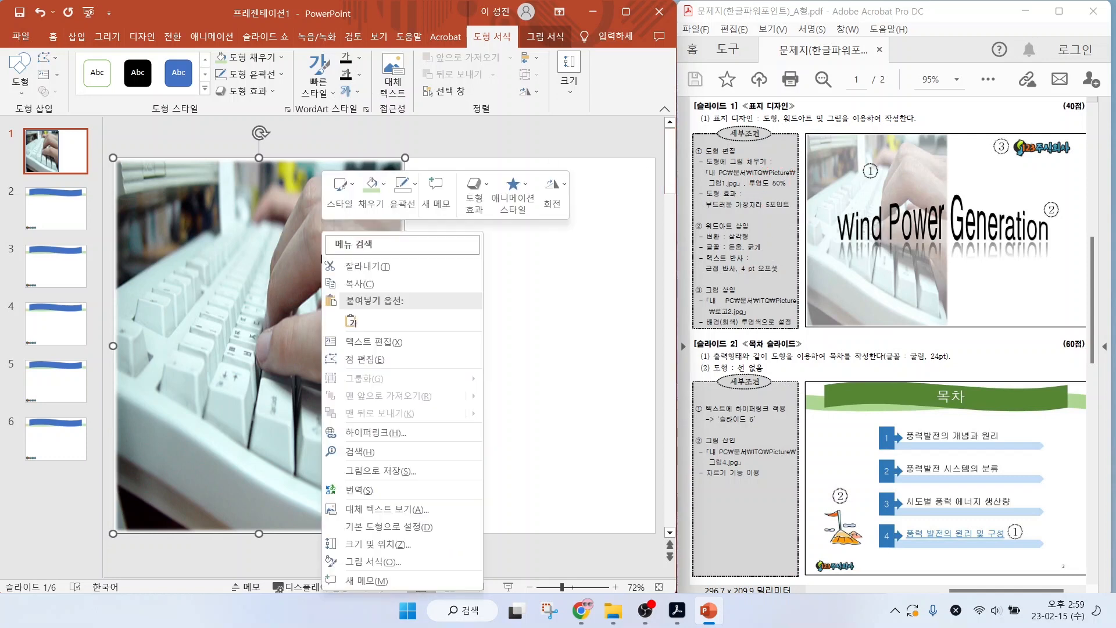
left_click(372, 562)
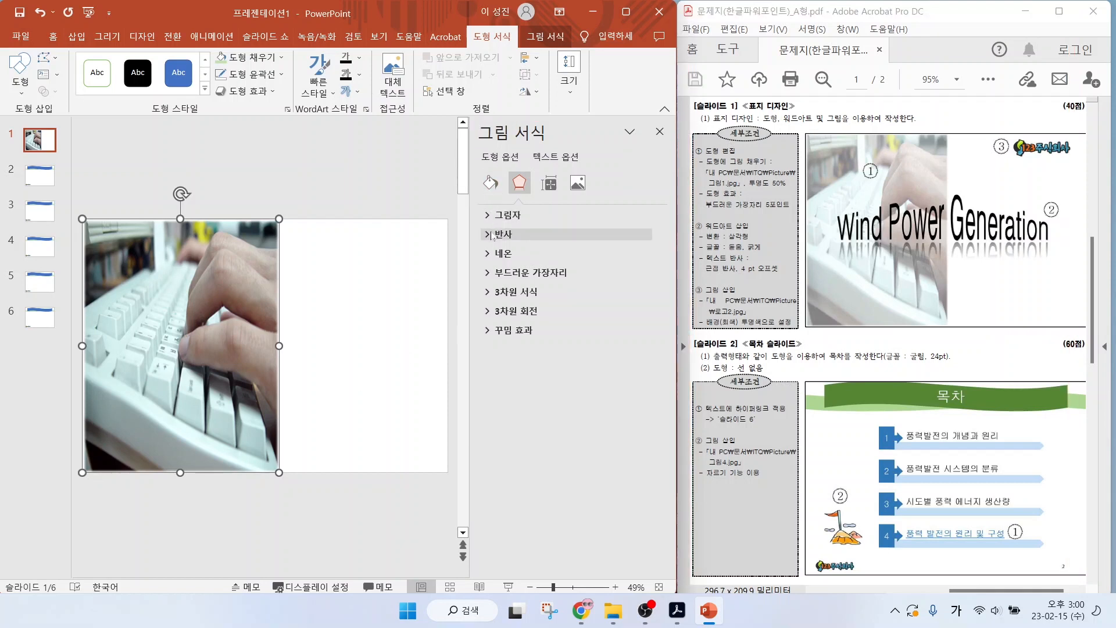
left_click(491, 183)
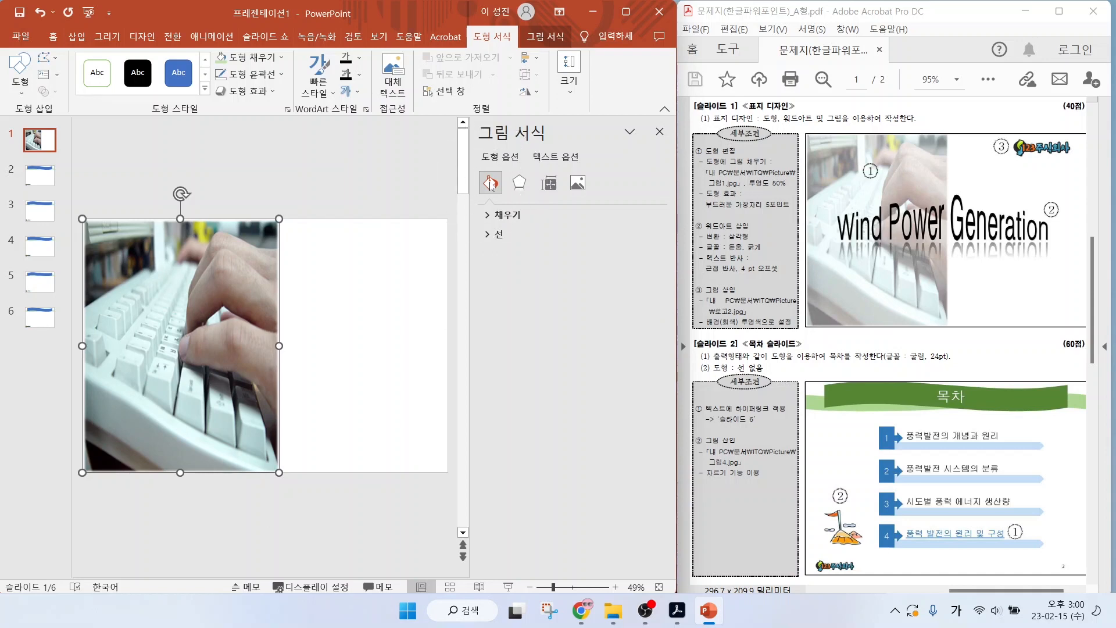
left_click(490, 217)
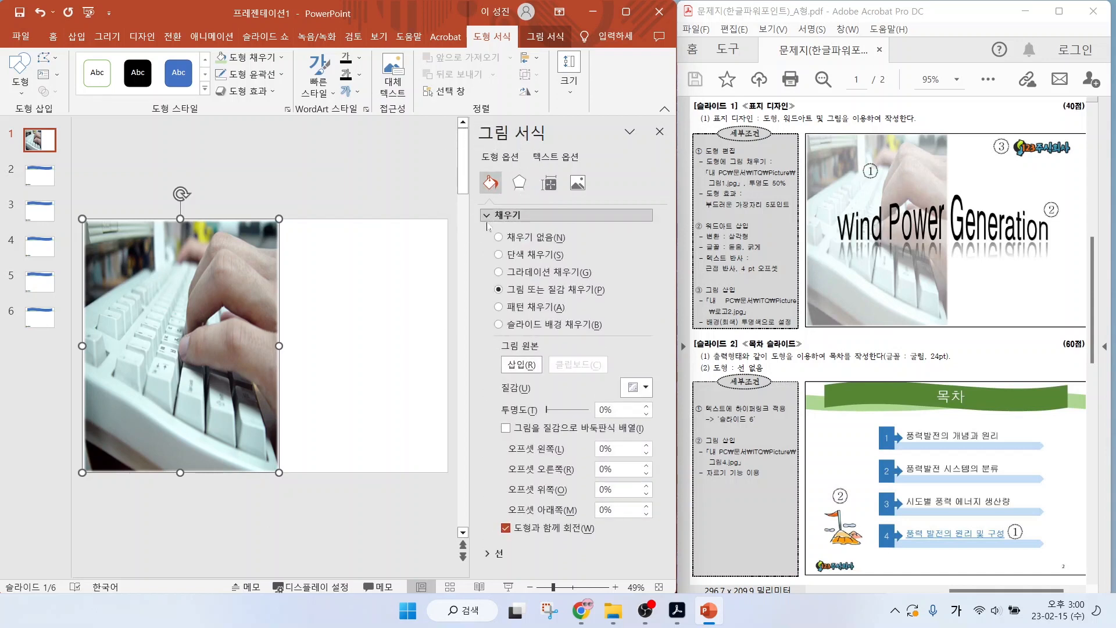
double_click(604, 410)
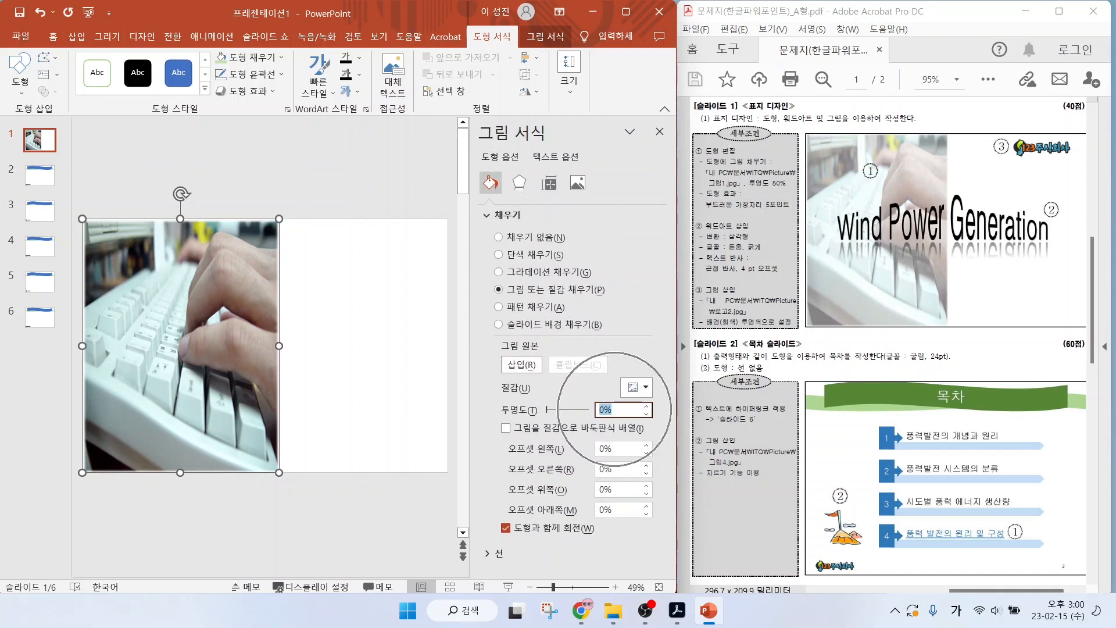
type("50")
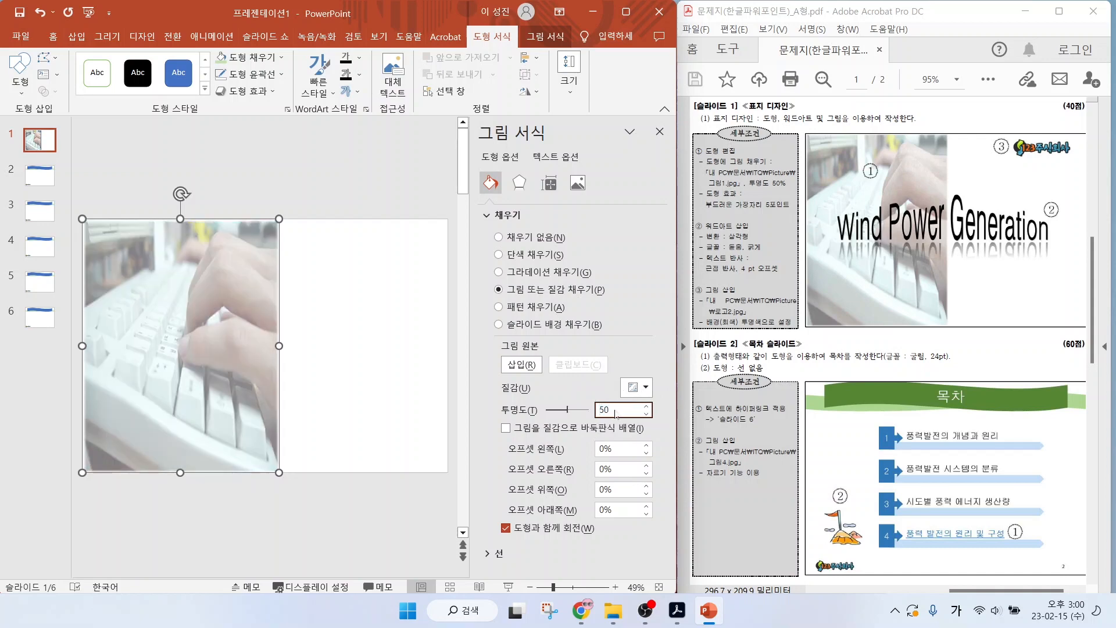
key("Return")
left_click(659, 132)
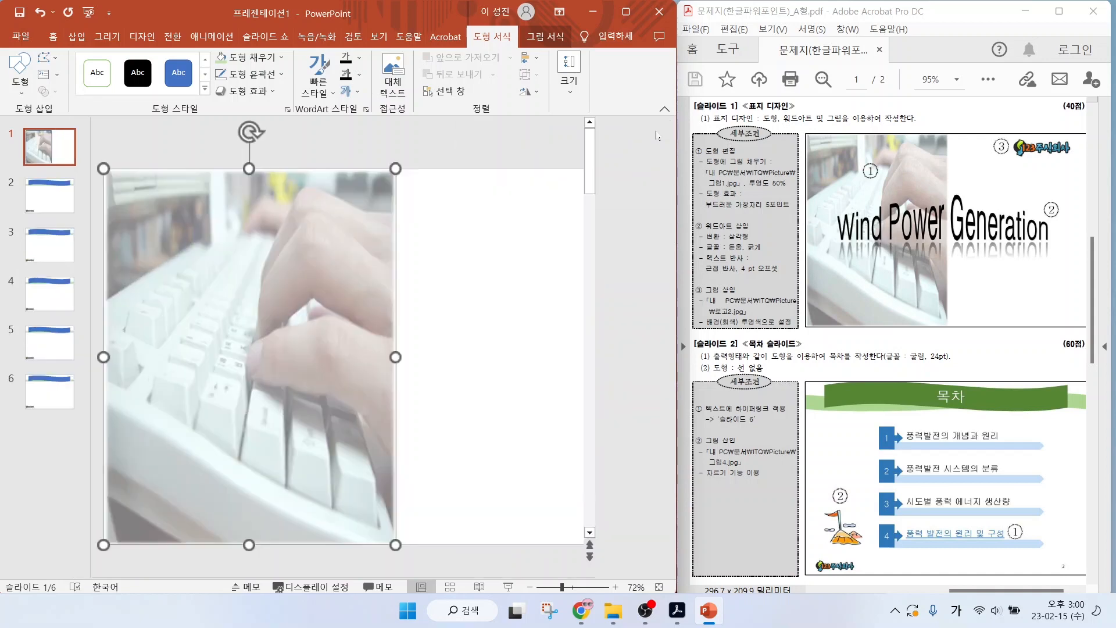
left_click(657, 134)
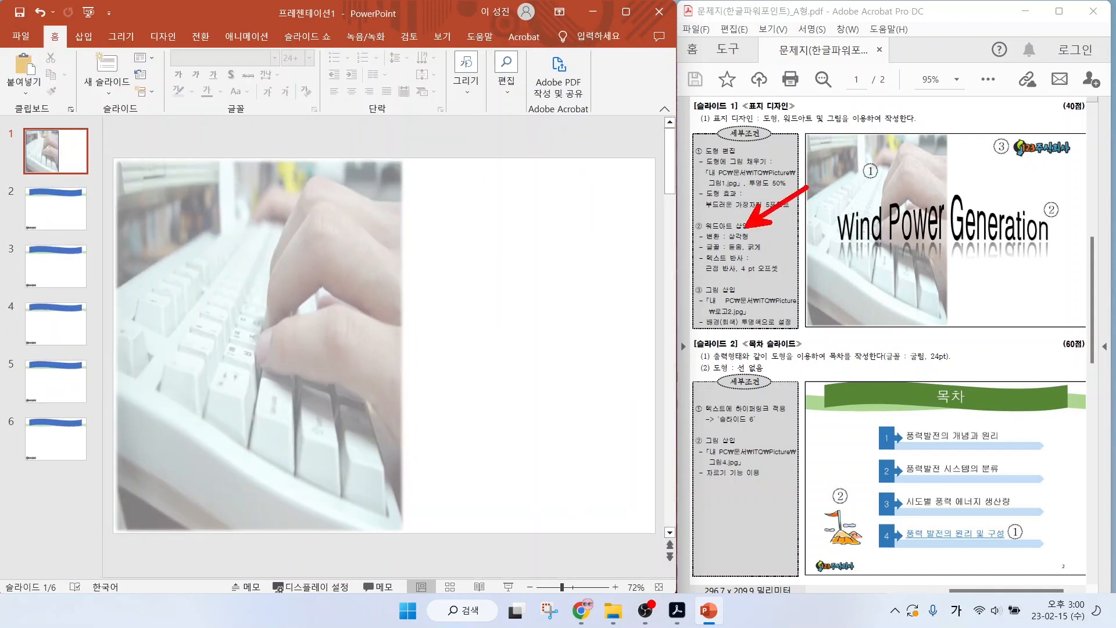
Insert WordArt on slide 1 in the first black fill style with the text "Wind Power Generation".
left_click(82, 36)
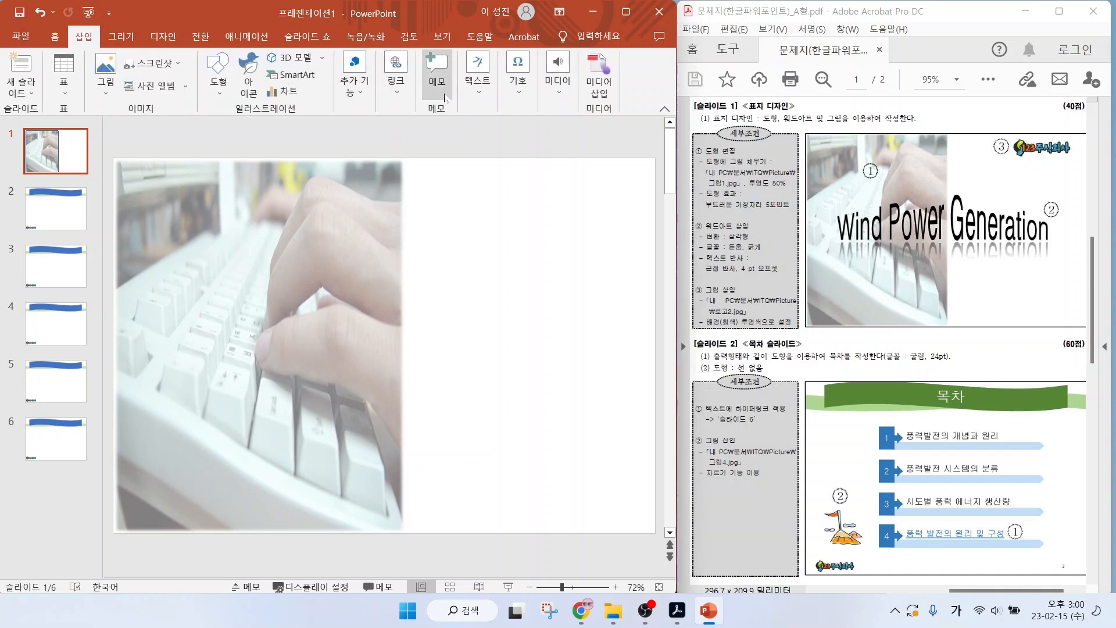
left_click(477, 84)
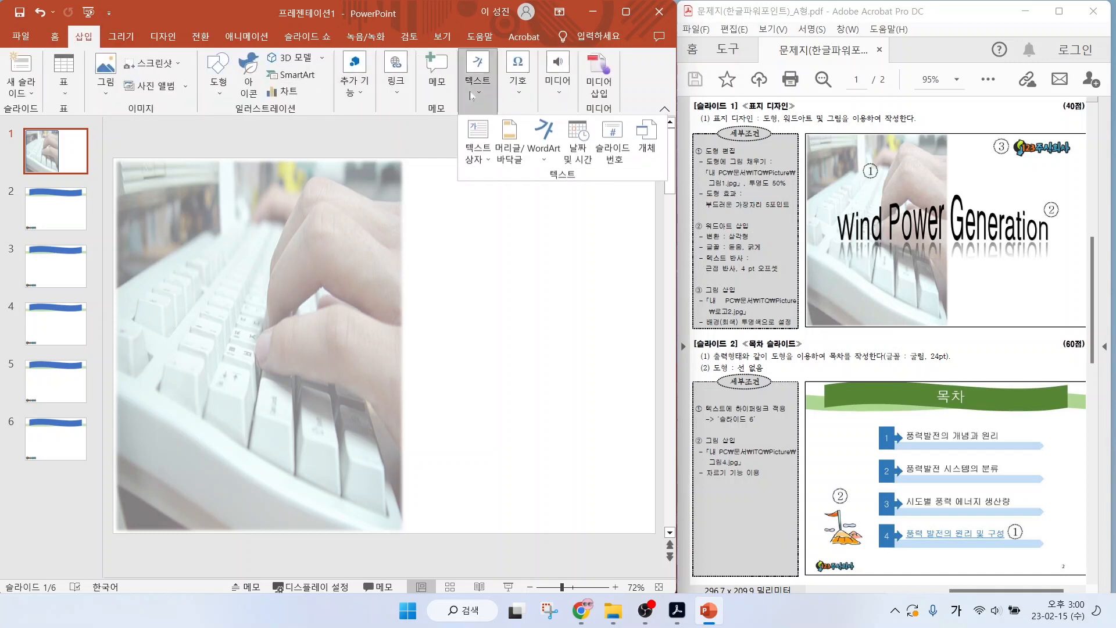
left_click(546, 140)
left_click(546, 189)
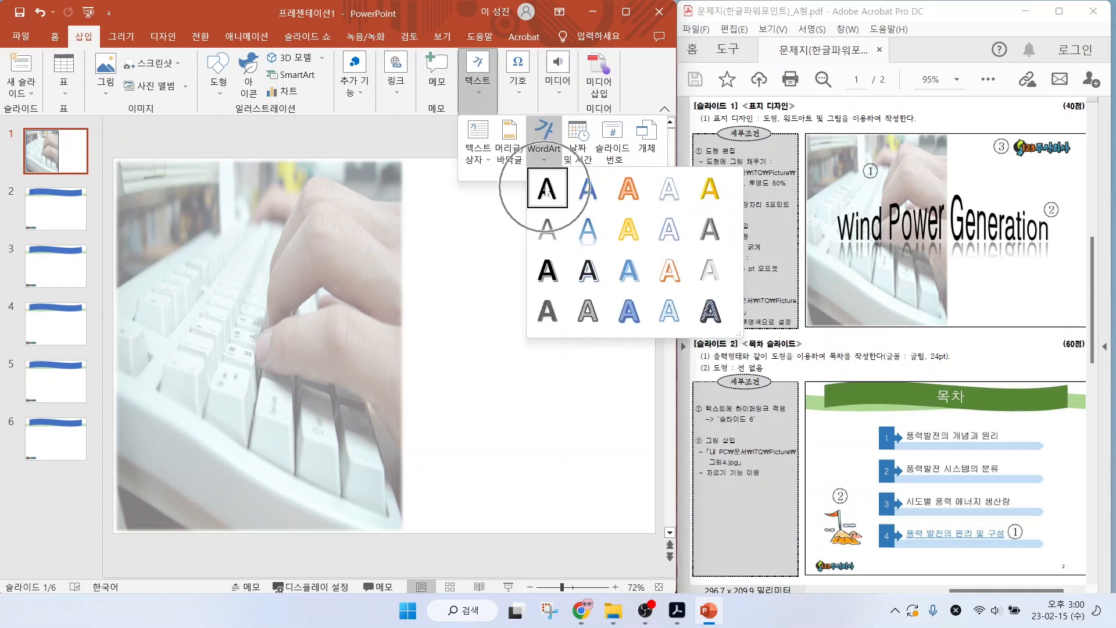
left_click(546, 189)
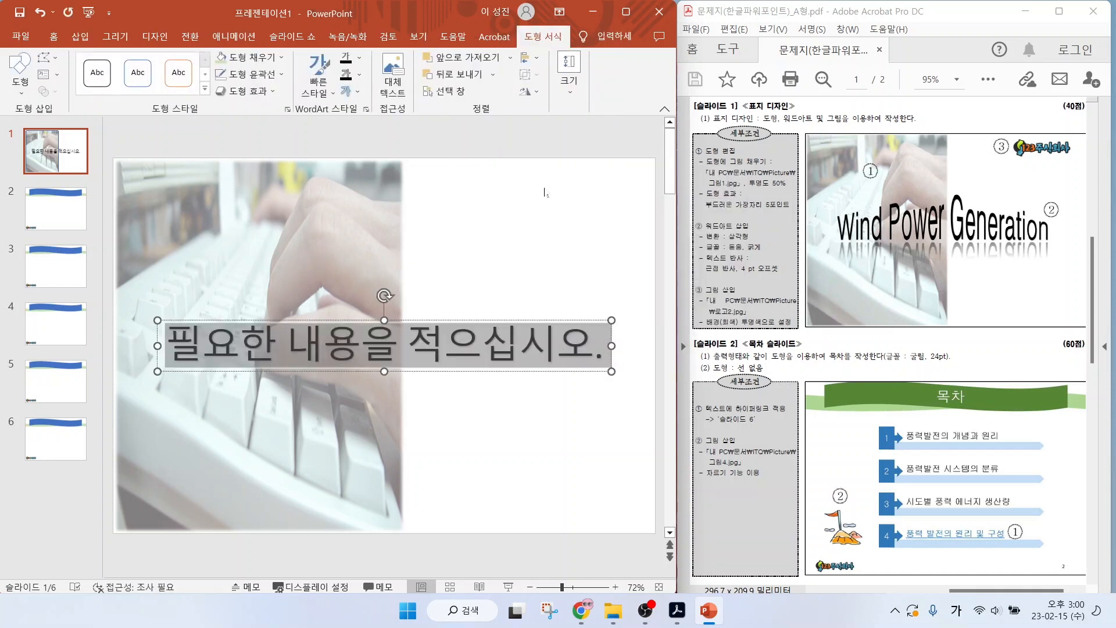
key("Hangul")
type("Wind Power")
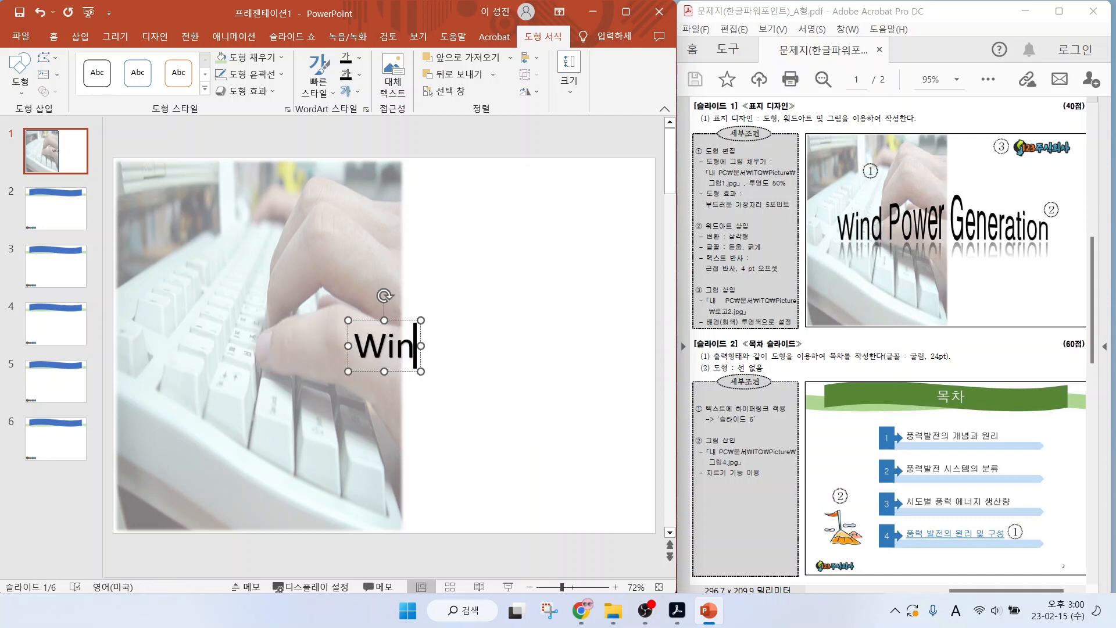
type("tion")
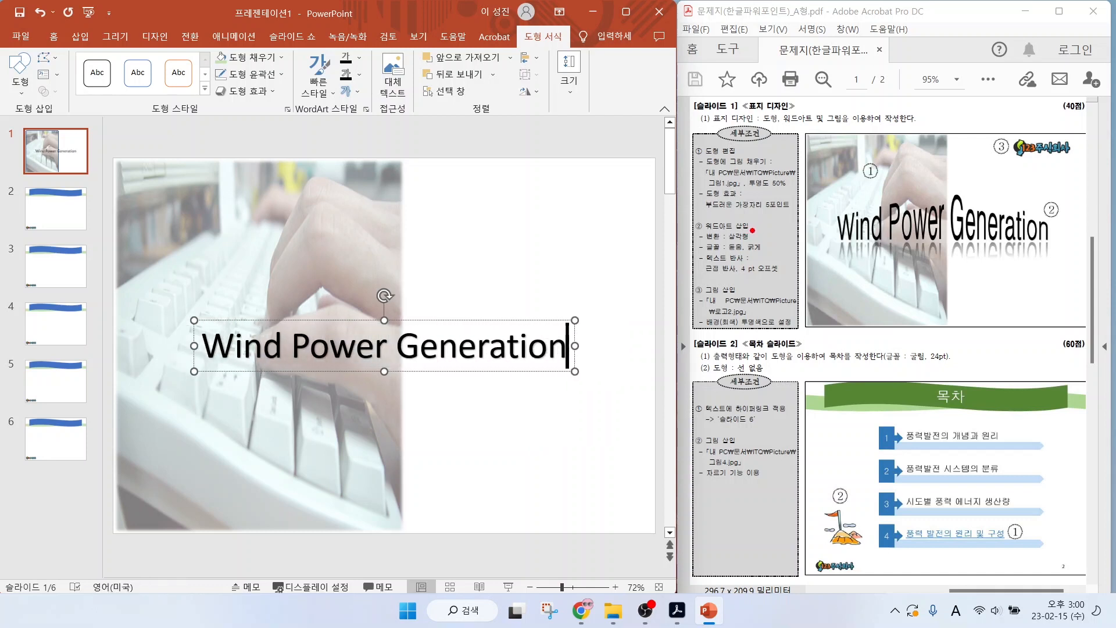
mouse_move(752, 230)
left_mouse_down()
mouse_move(794, 197)
mouse_move(936, 188)
mouse_move(1051, 226)
left_mouse_up()
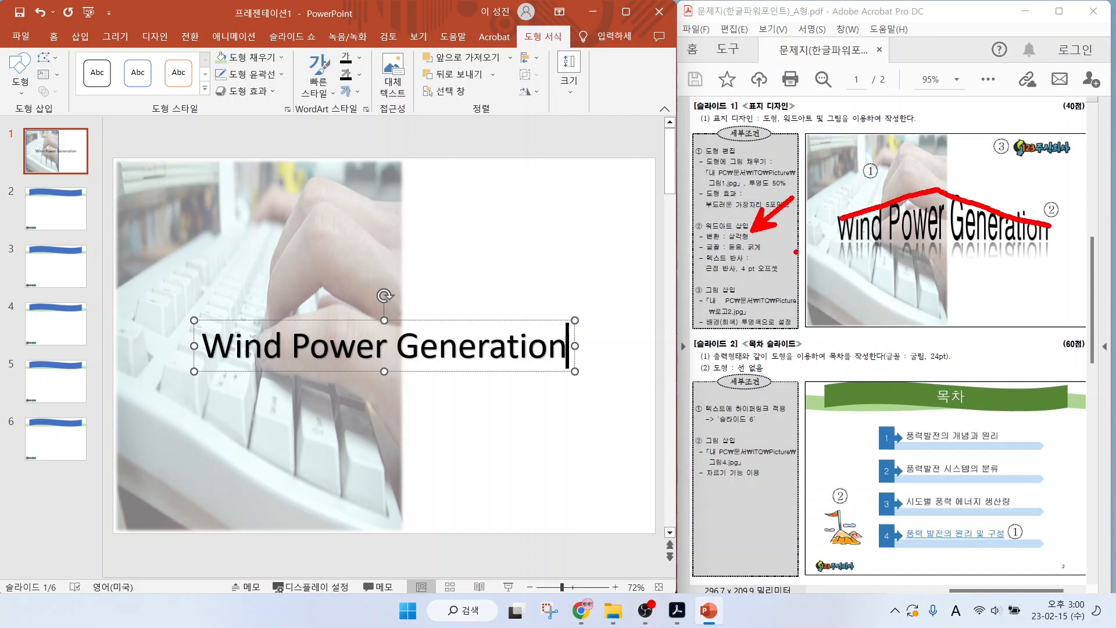
mouse_move(730, 250)
left_mouse_down()
mouse_move(782, 250)
mouse_move(790, 299)
left_mouse_up()
key("Escape")
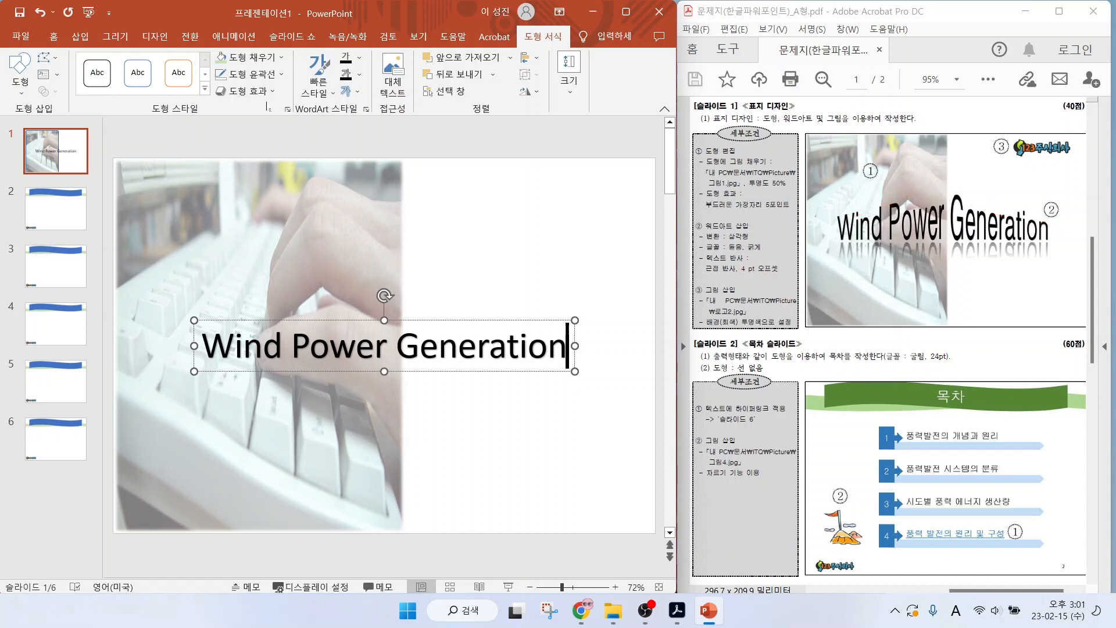
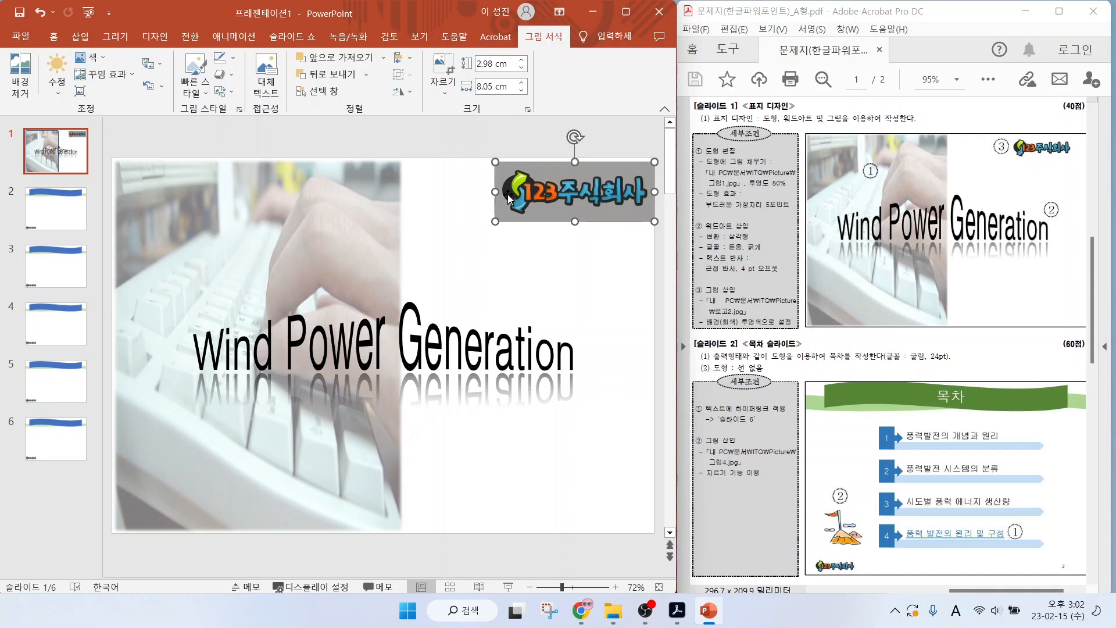
Make the grey background of the logo picture on slide 1 transparent using the set transparent color option.
left_click(92, 57)
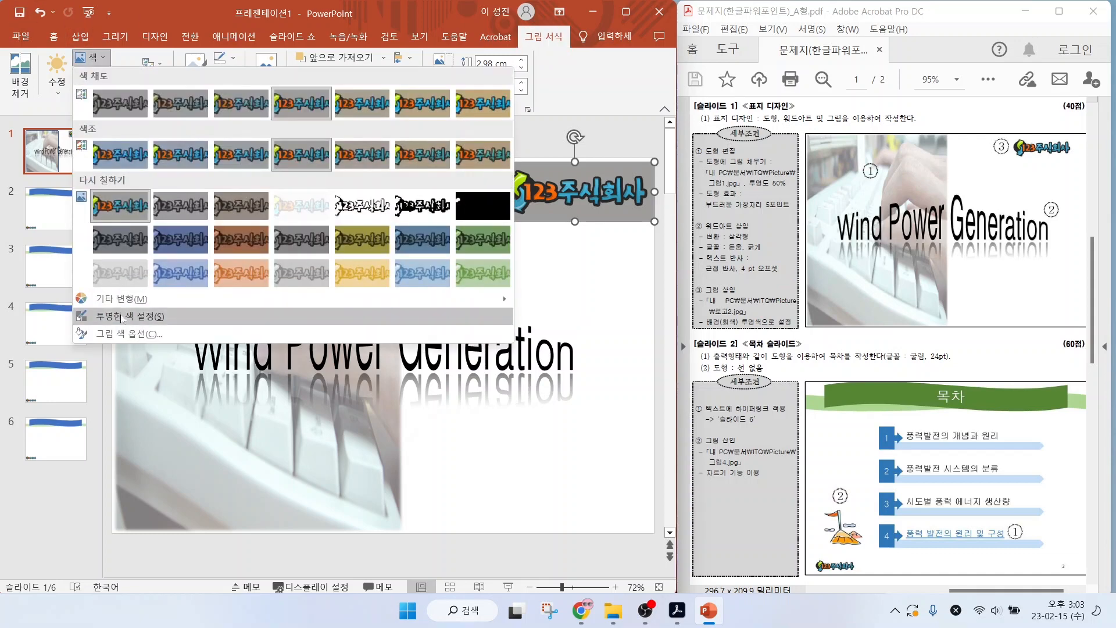
left_click(128, 317)
left_click(558, 168)
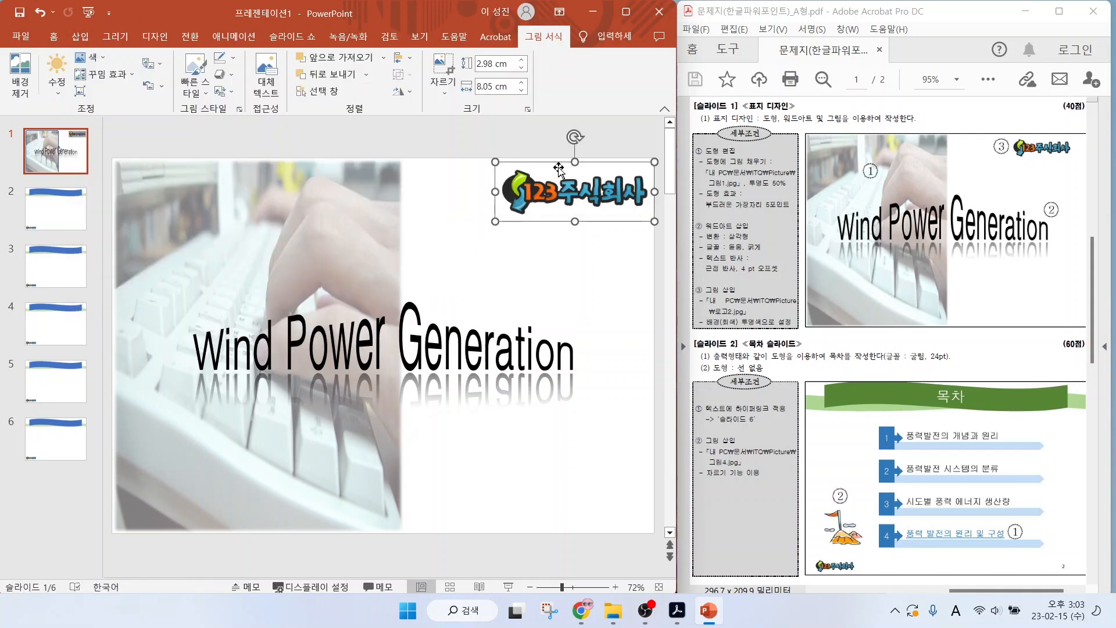
left_click(531, 257)
left_click(541, 210)
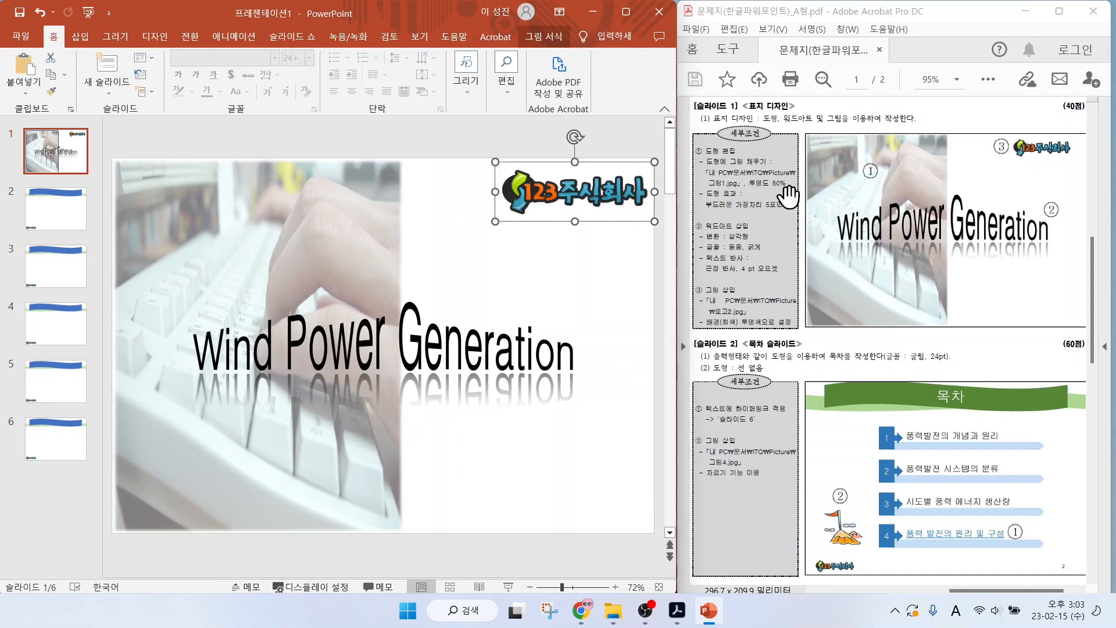
left_click(584, 430)
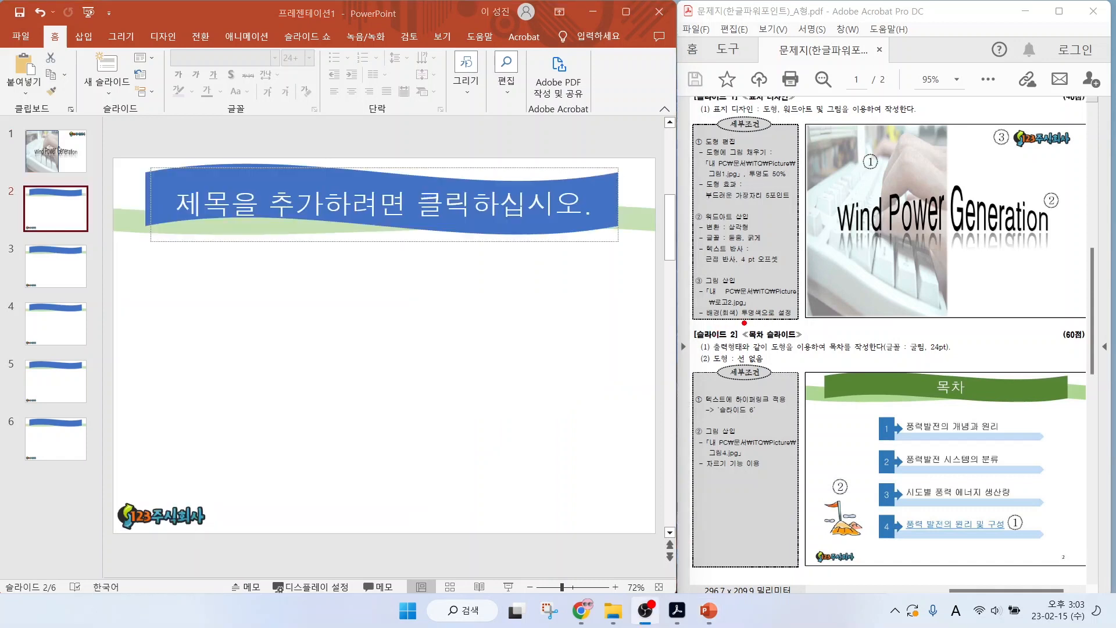
left_click_drag(740, 321, 818, 347)
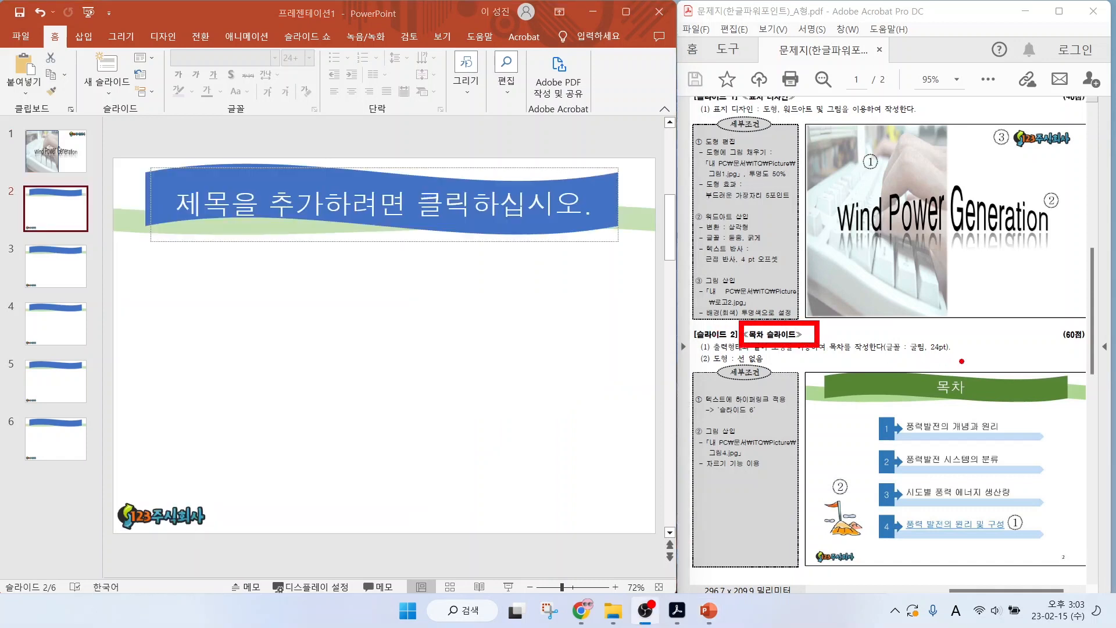
left_click_drag(991, 337, 965, 365)
key("Escape")
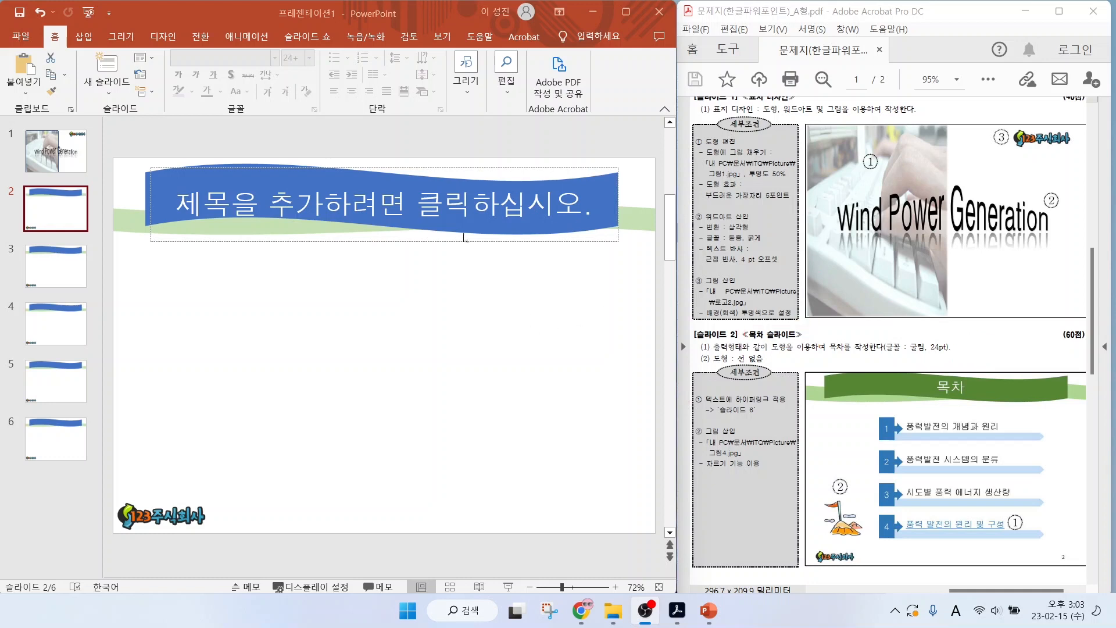
Enter "목차" as the title of slide 2.
left_click(393, 201)
key("Hangul")
type("목차")
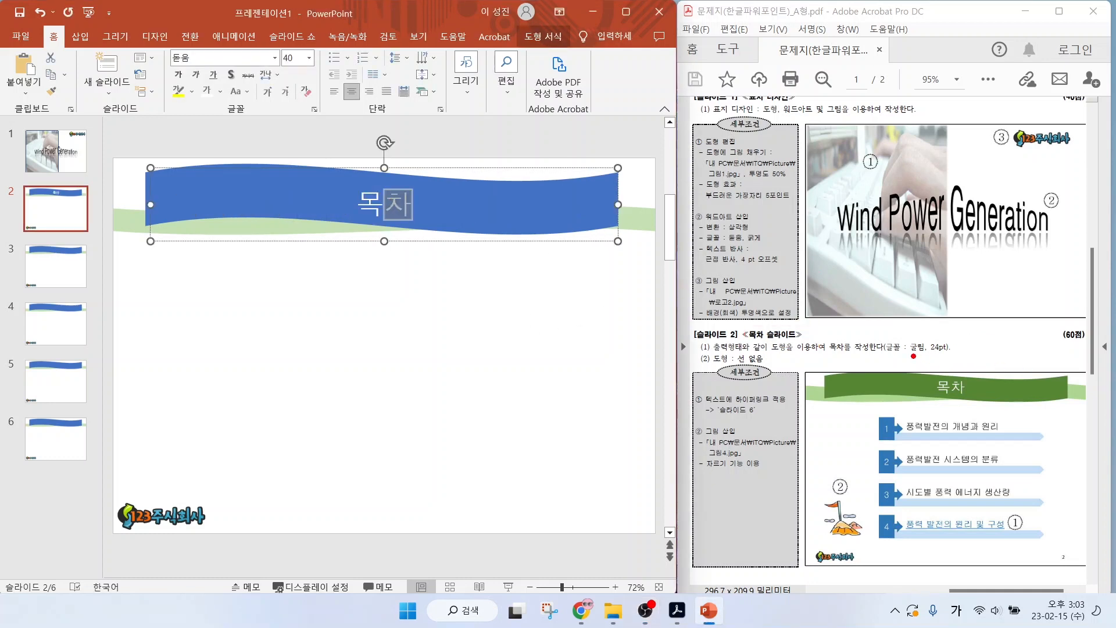
left_click_drag(913, 355, 962, 356)
mouse_move(918, 418)
left_mouse_down()
mouse_move(960, 400)
mouse_move(929, 393)
mouse_move(966, 398)
left_mouse_up()
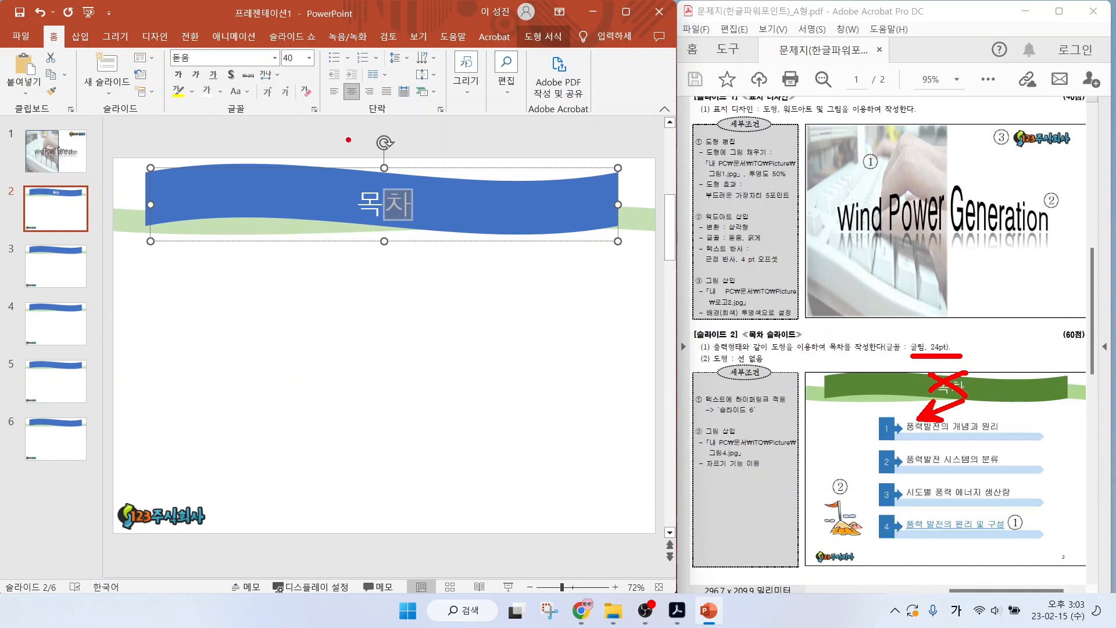
key("Escape")
left_click(326, 350)
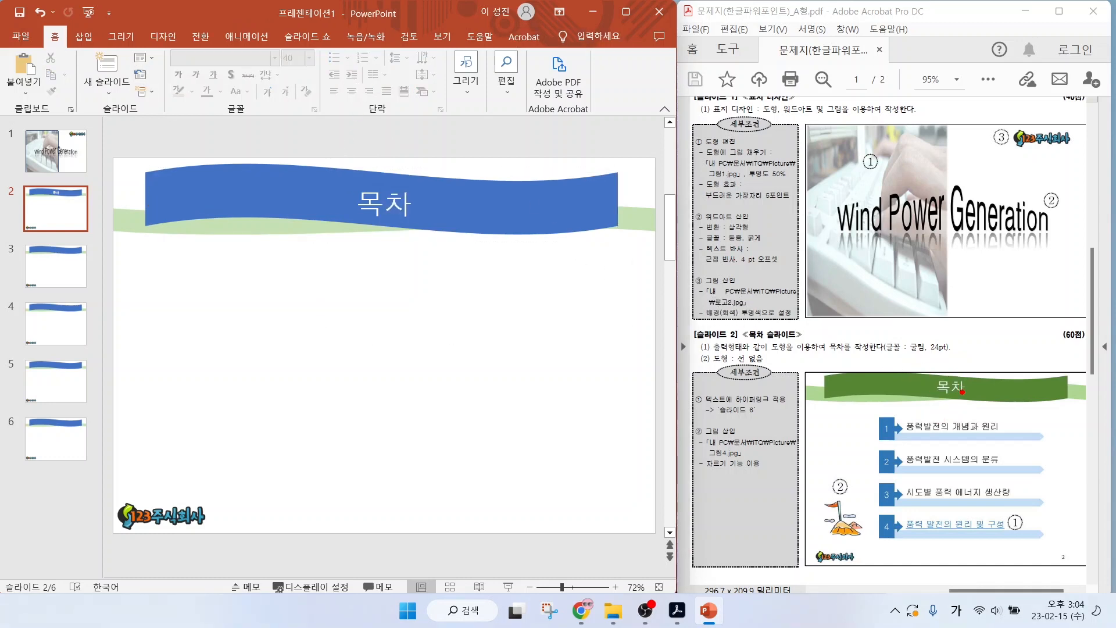
left_click_drag(1018, 438, 1070, 412)
key("Escape")
Draw a long, thin pentagon arrow bar below the title on slide 2, ending at the title shape's right edge.
left_click(84, 36)
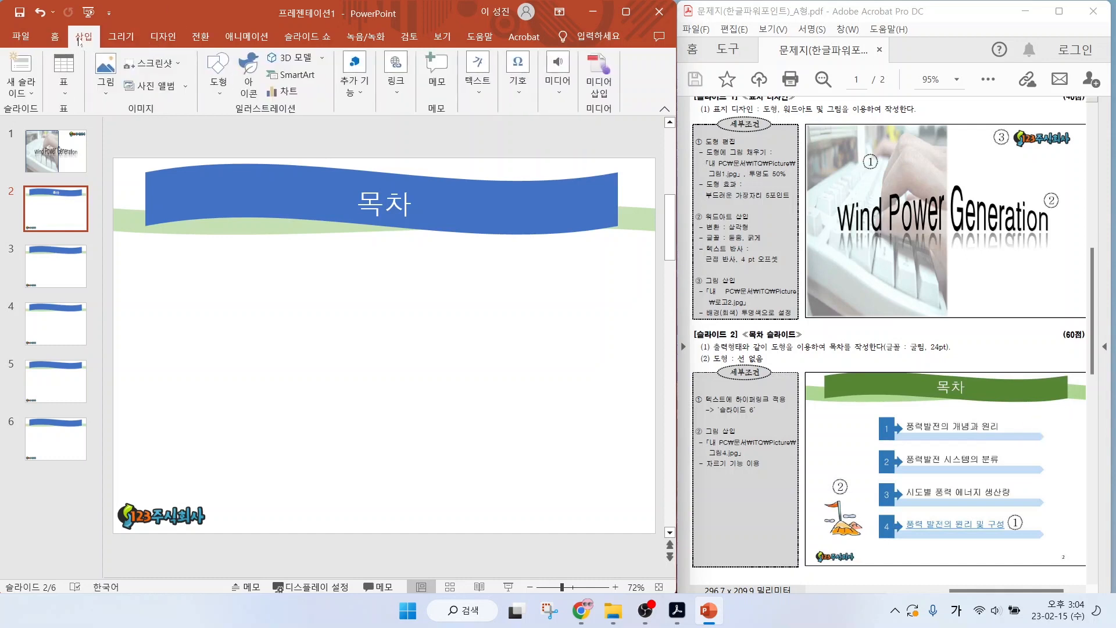
left_click(210, 85)
left_click(240, 230)
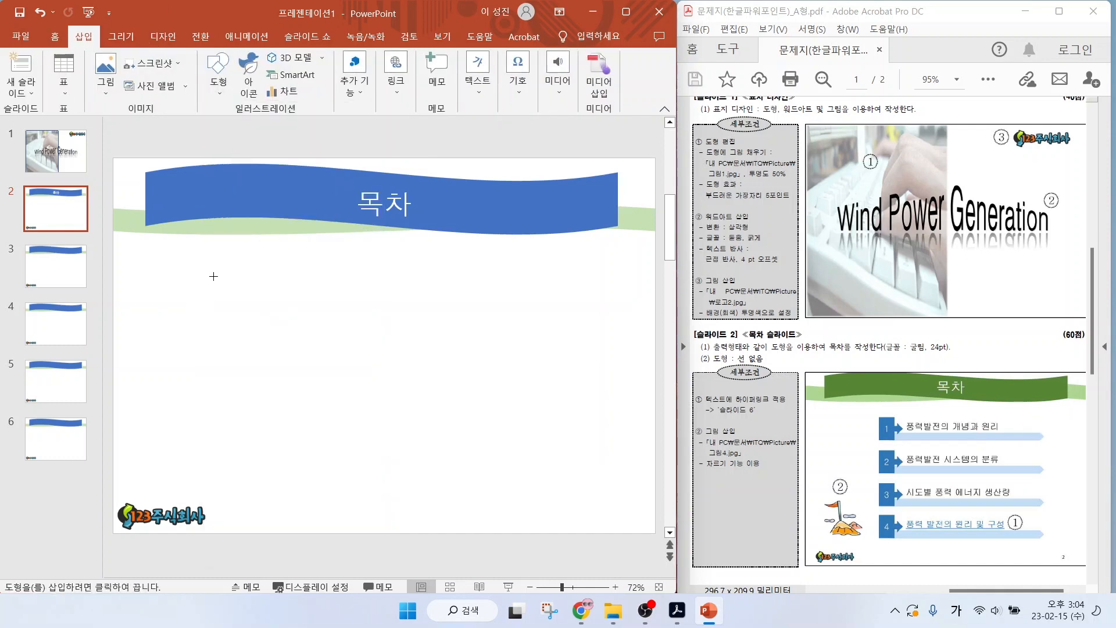
left_click_drag(267, 274, 617, 288)
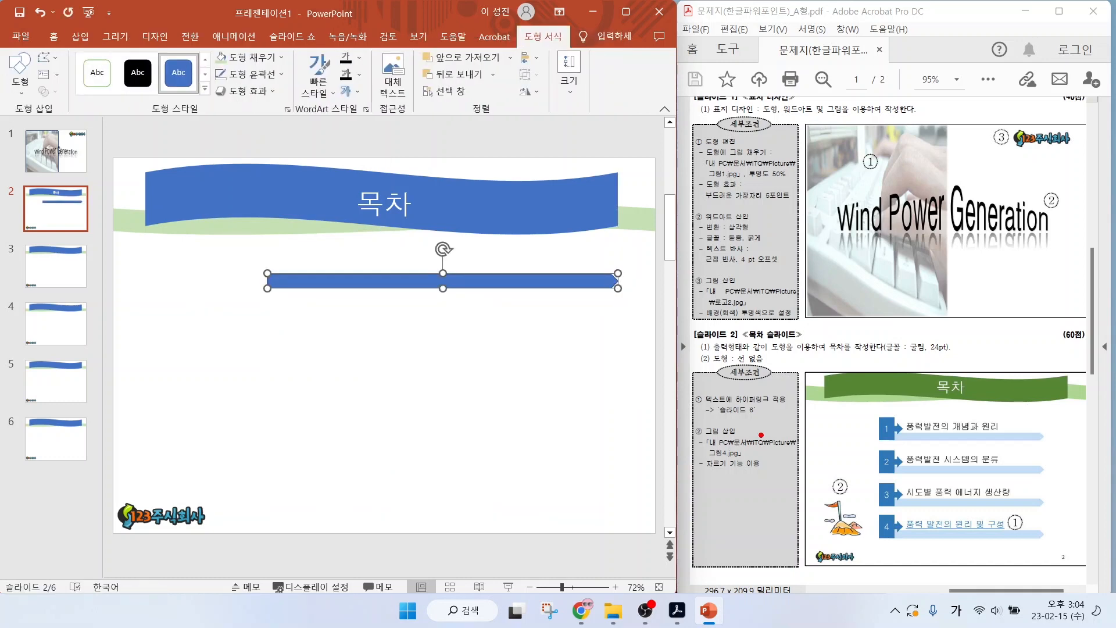
Fill the thin arrow bar with light green and remove its outline.
left_click_drag(763, 362, 825, 391)
left_click(233, 60)
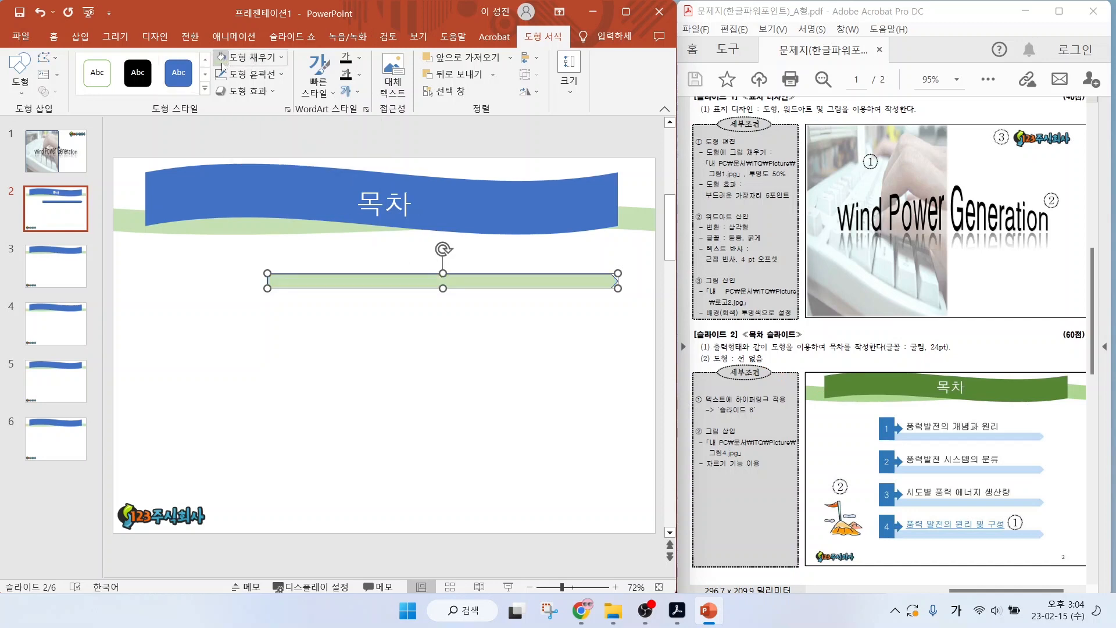
left_click(247, 75)
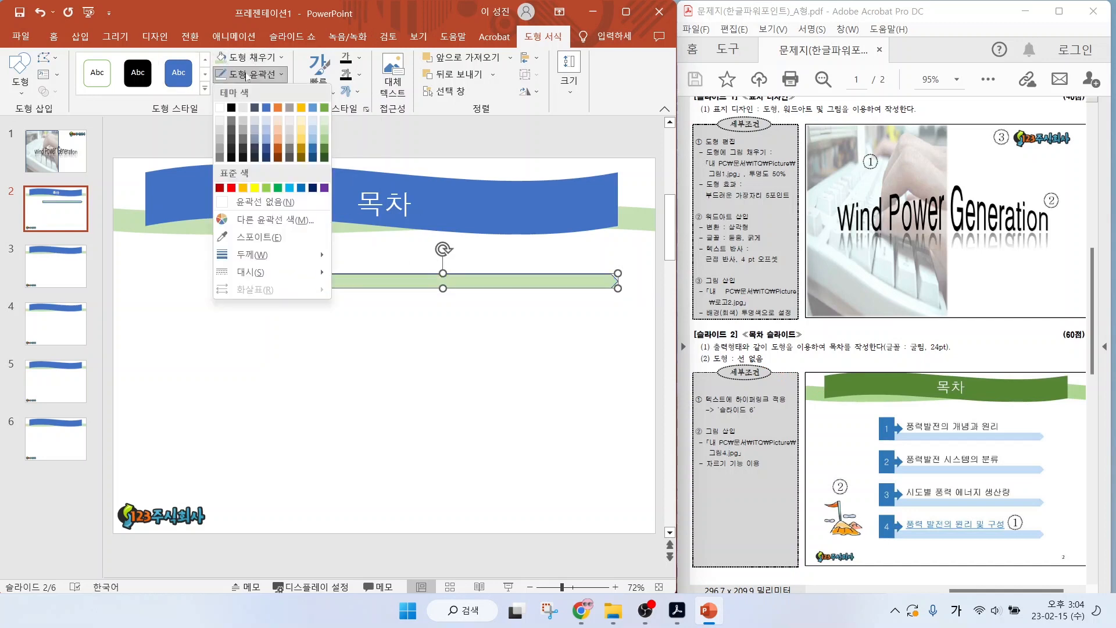
left_click(243, 203)
key("Escape")
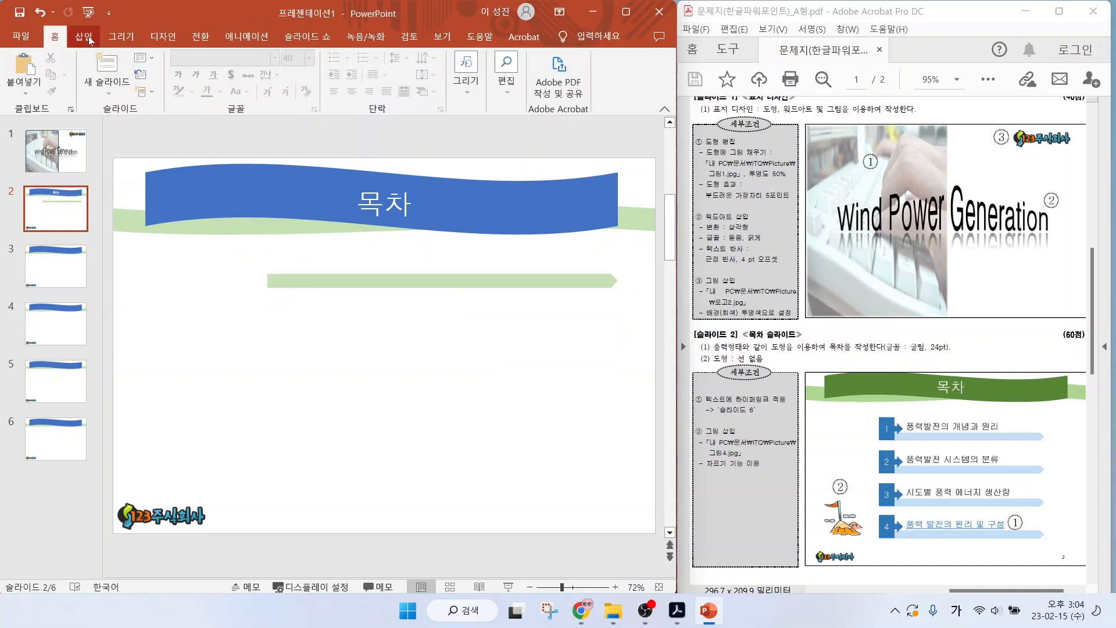
Draw a small right arrow callout over the left end of the green bar and remove its outline.
left_click(83, 36)
left_click(219, 74)
left_click(335, 319)
left_click_drag(244, 256, 291, 290)
left_click(249, 75)
left_click(242, 202)
left_click(369, 387)
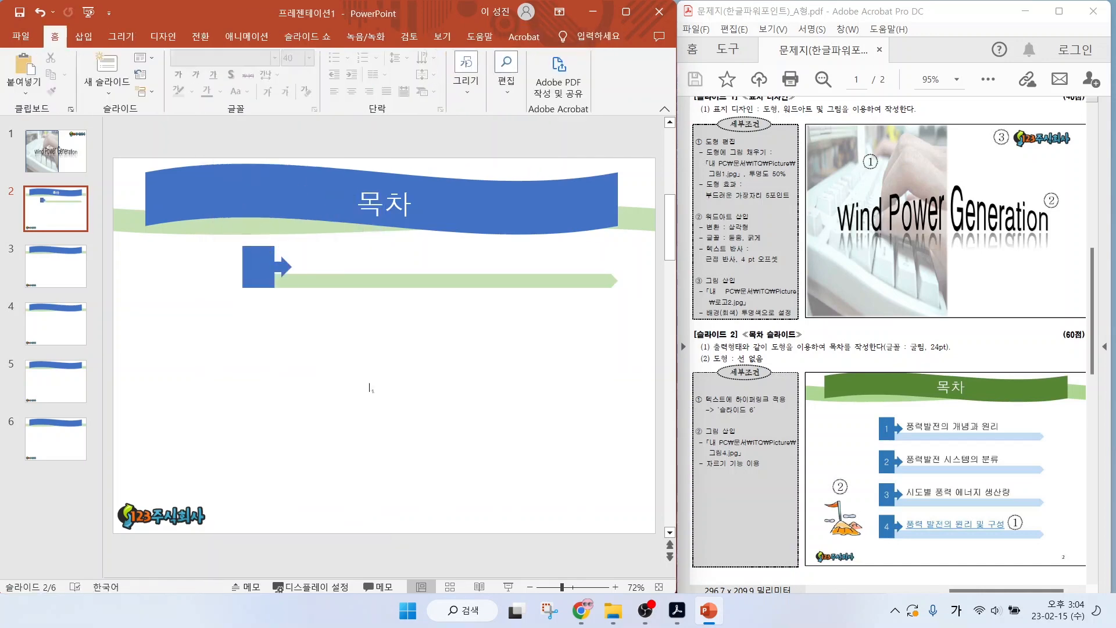
Add a text box reading "풍력" just above the green bar, beside the arrow callout.
left_click_drag(928, 421, 978, 381)
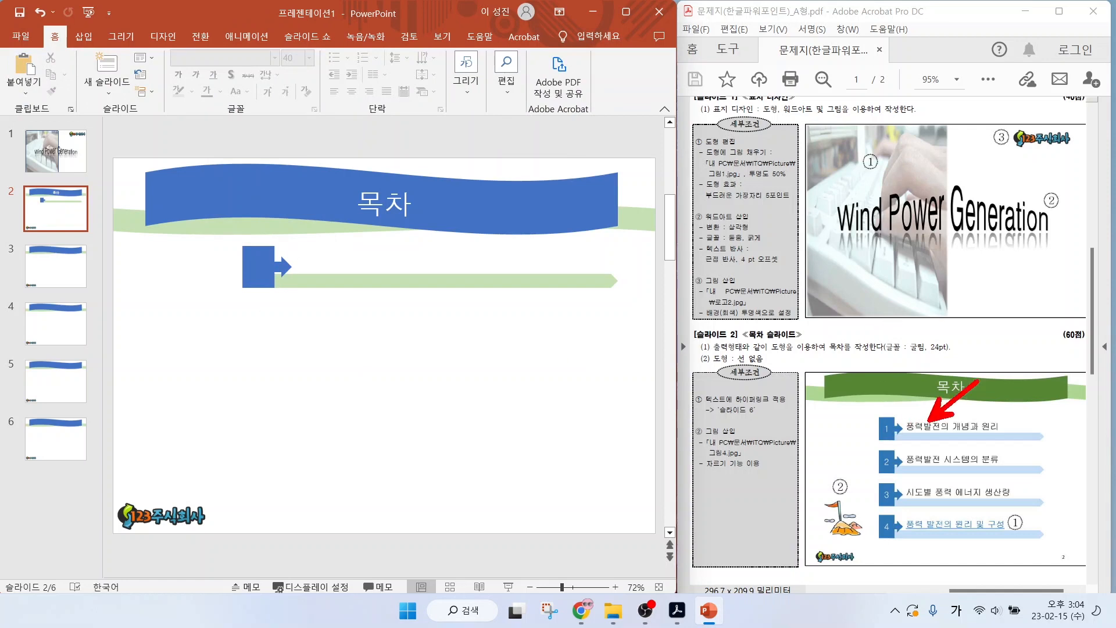
left_click(84, 36)
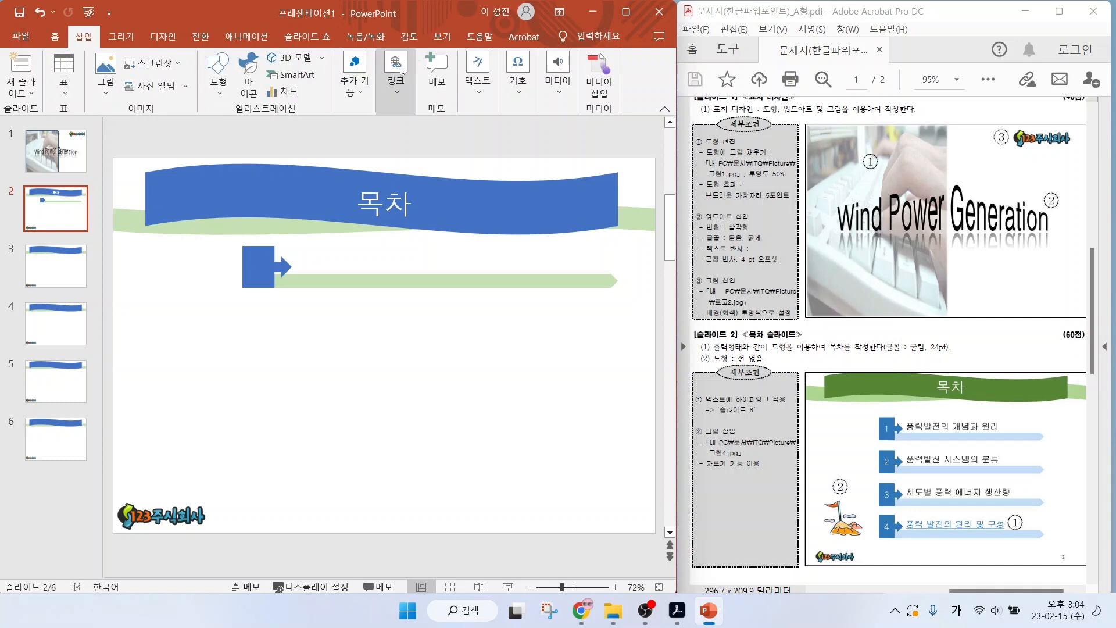
left_click(481, 93)
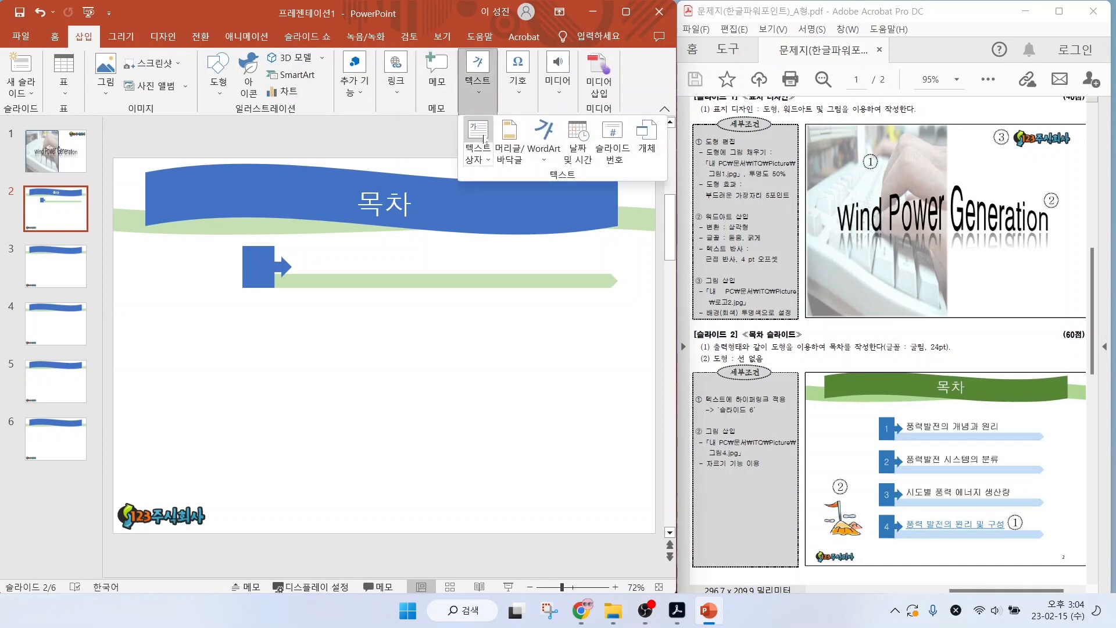
left_click(478, 142)
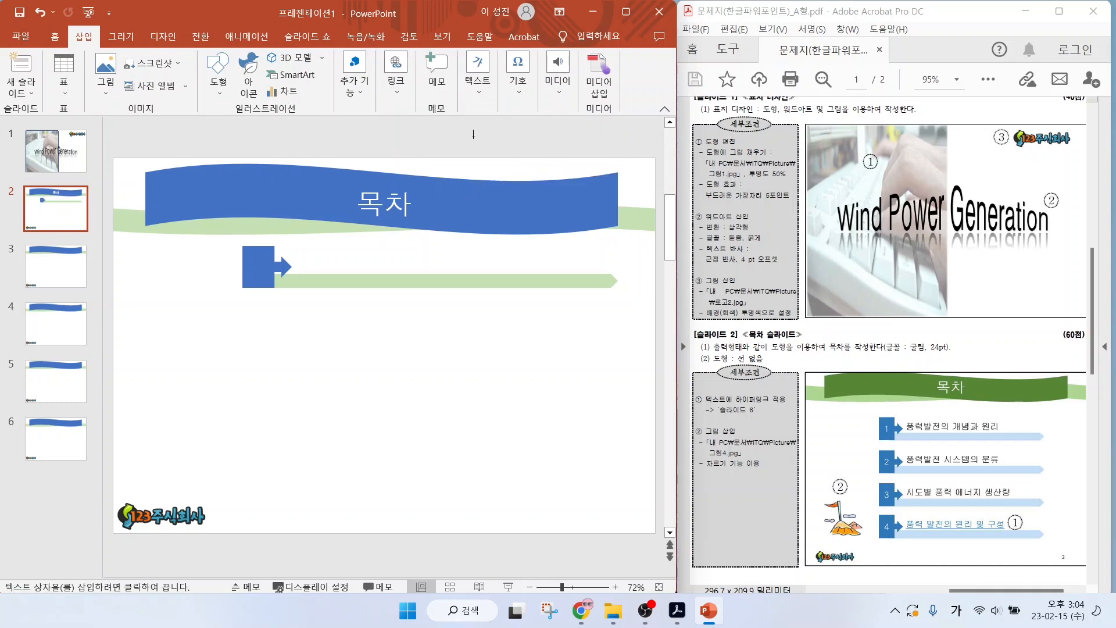
left_click_drag(298, 240, 607, 268)
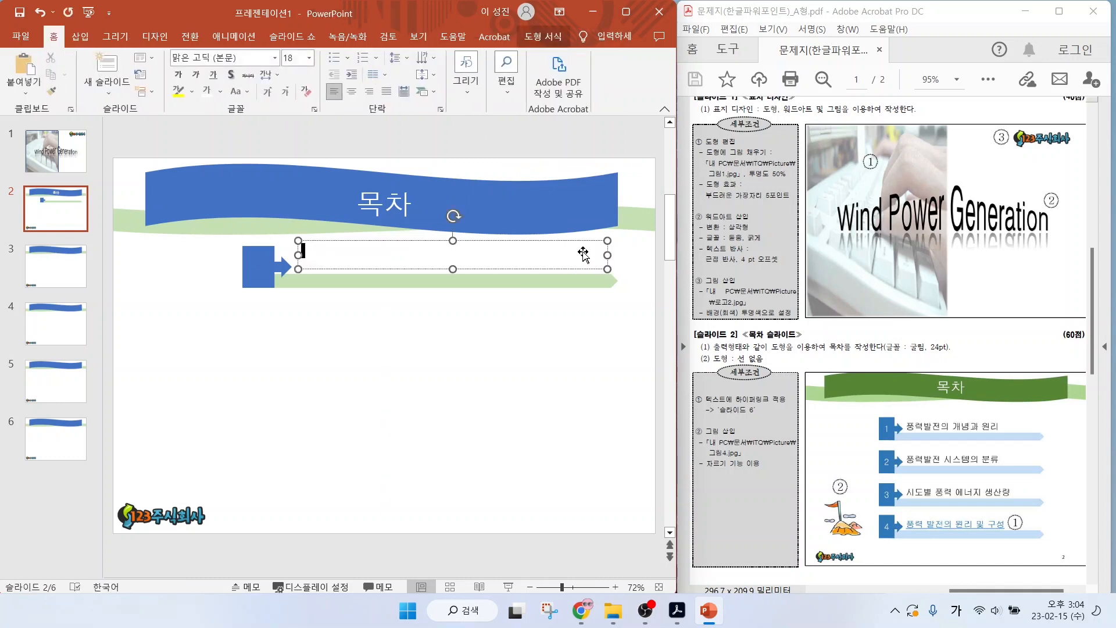
type("풍력")
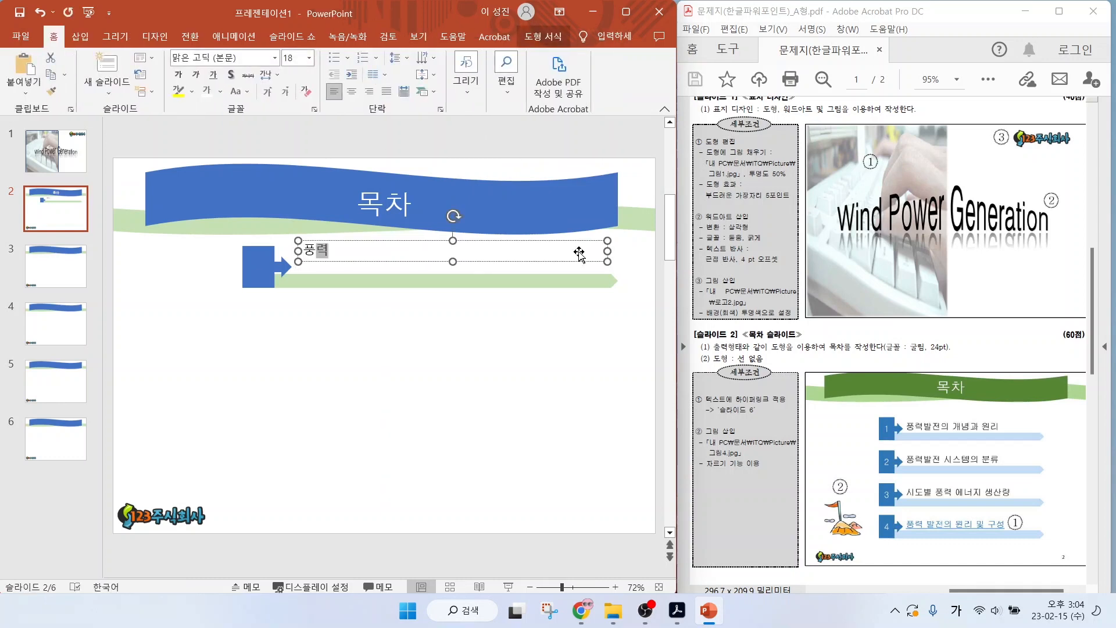
left_click(366, 271)
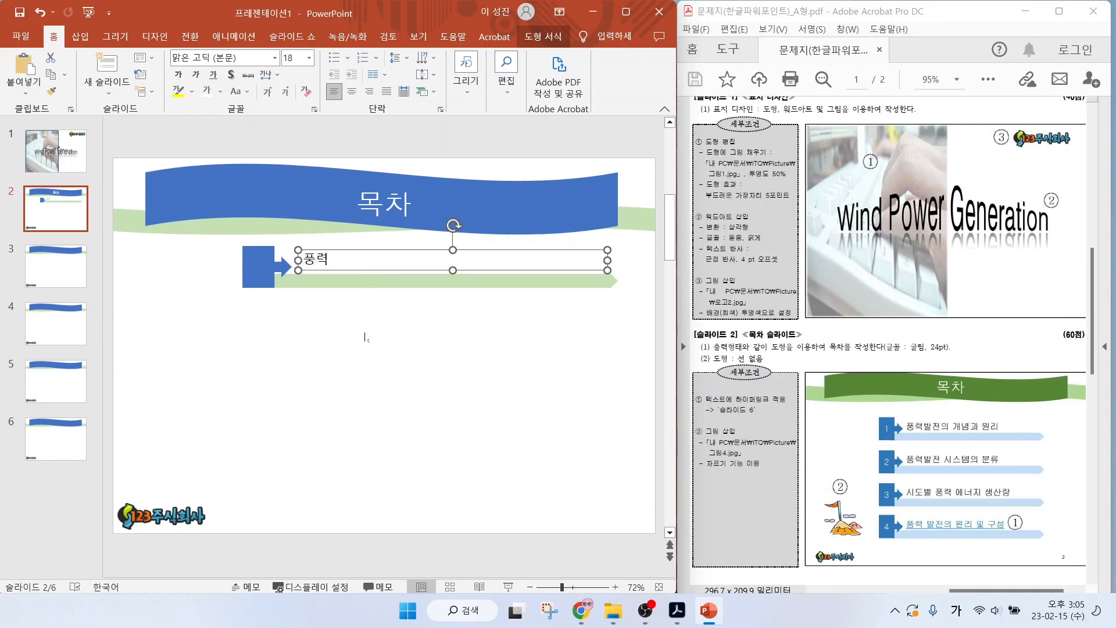
Copy the callout, text box and bar row three times below itself, and number the callouts 1, 2, 3 and 4.
left_click_drag(216, 323, 652, 225)
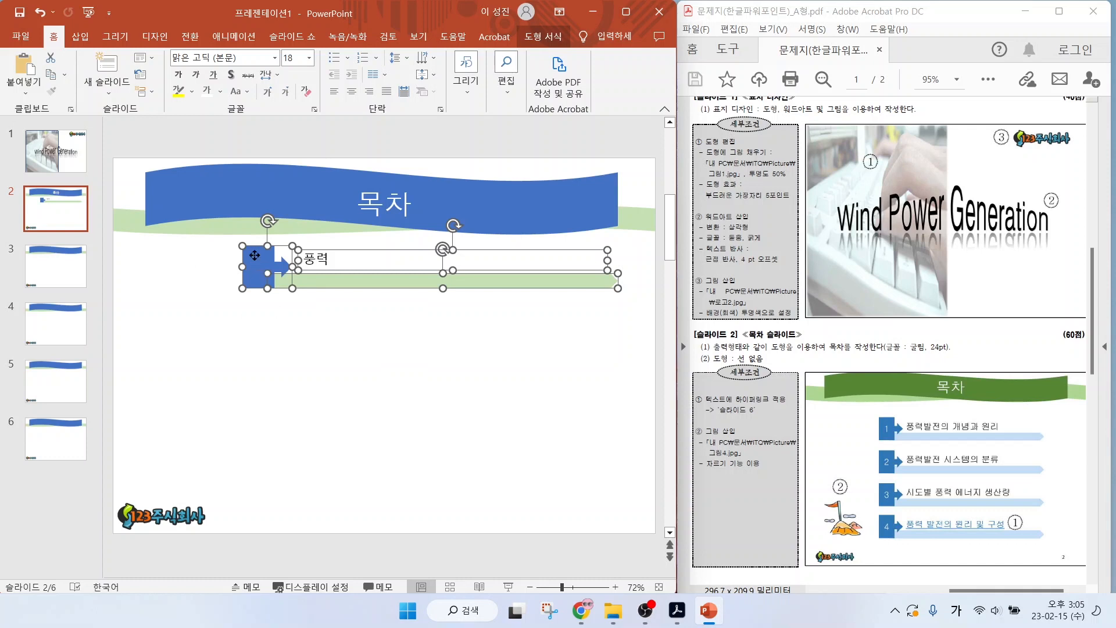
left_click_drag(255, 255, 256, 437)
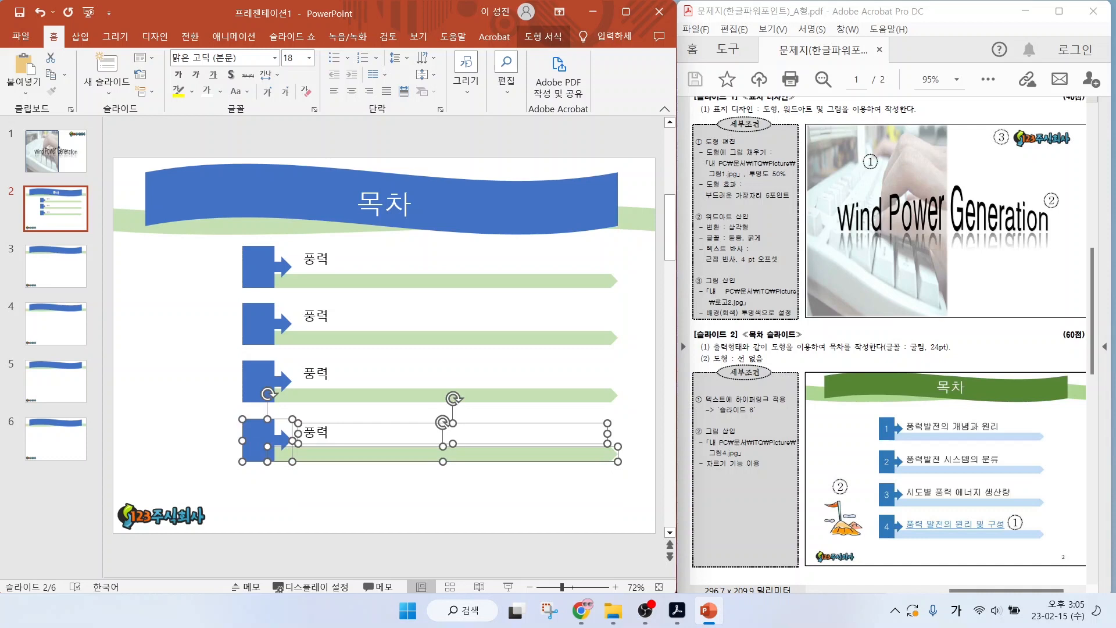
left_click(263, 266)
type("1")
left_click(257, 322)
type("2")
left_click(259, 381)
type("3")
left_click(259, 440)
type("4")
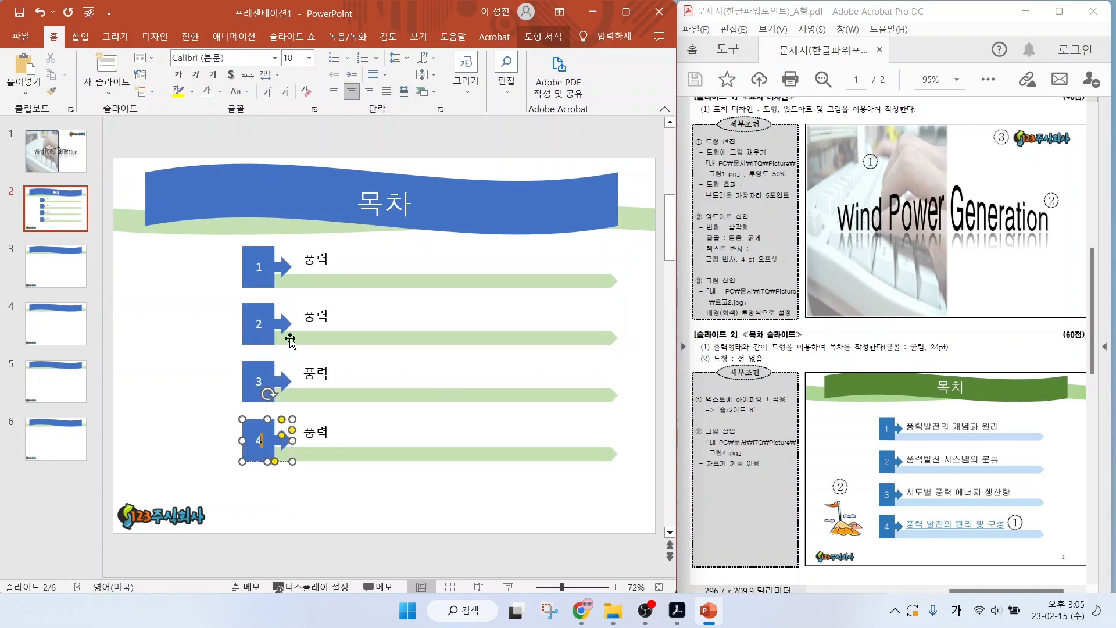
Complete the first two contents entries as "풍력발전의 개념과 원리" and "풍력발전 시스템의 분류".
left_click(333, 259)
type("념과 원리")
left_click(316, 315)
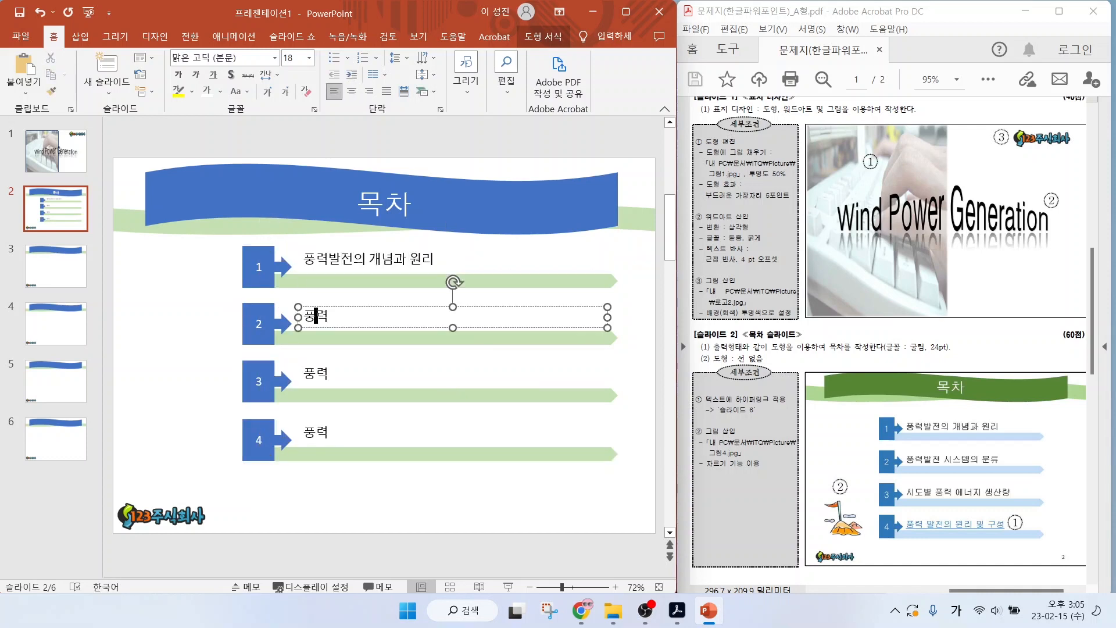
key("End")
type("발전 시슽")
type("템의 분류")
Complete the third and fourth contents entries as "시도별 풍력 에너지 생산량" and "풍력 발전의 원리 및 구성".
left_click(302, 373)
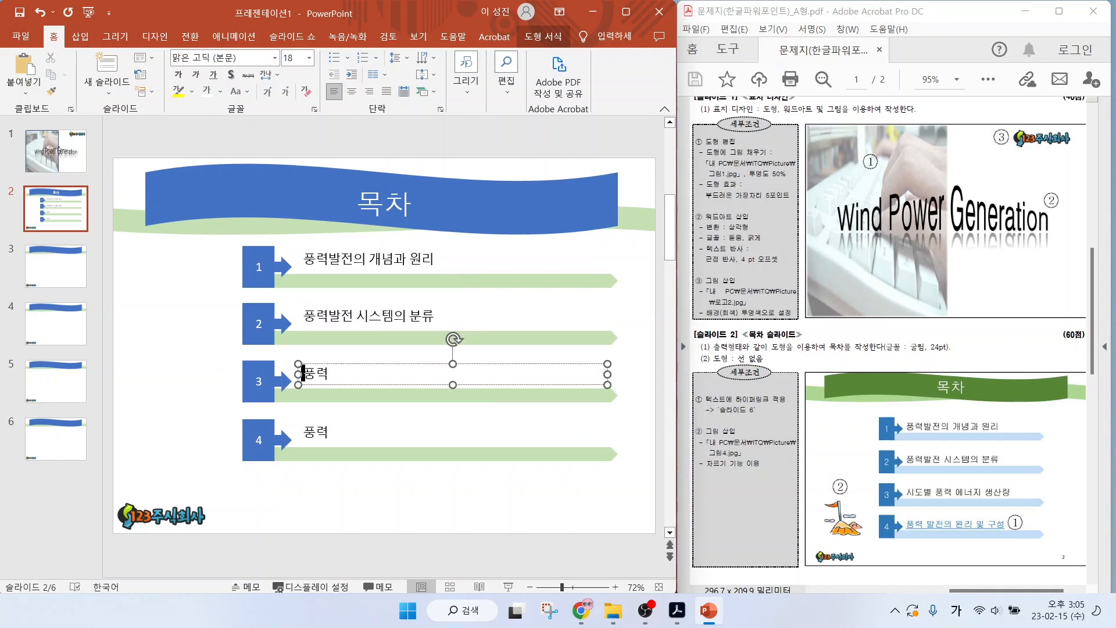
type("시도별")
key("End")
type("에너지 생산량")
left_click(327, 433)
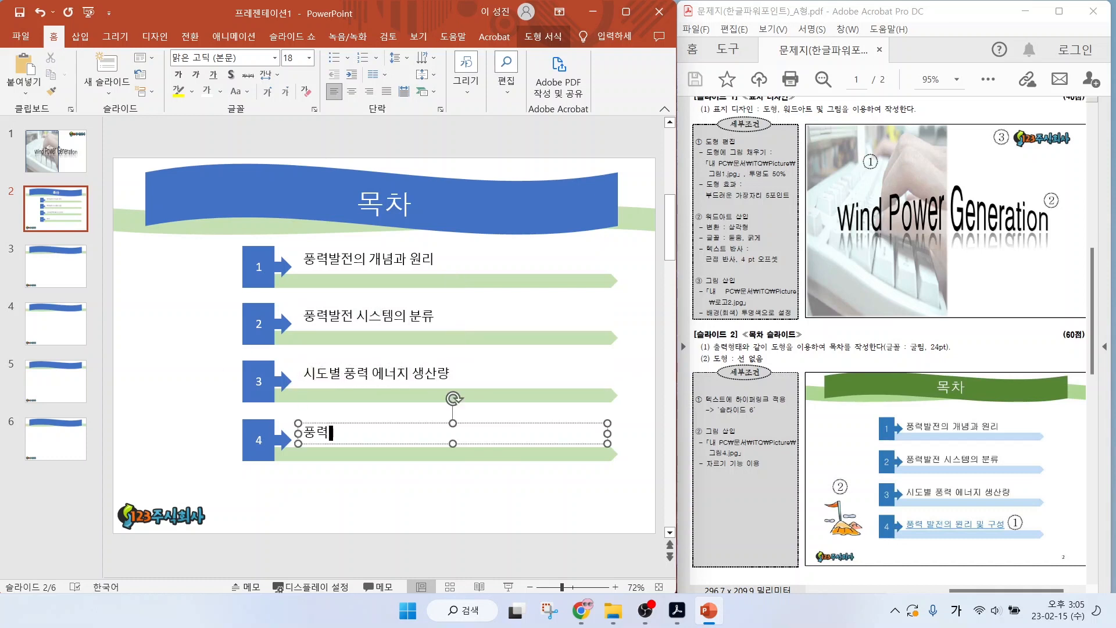
type("발전의 원리 및 구성")
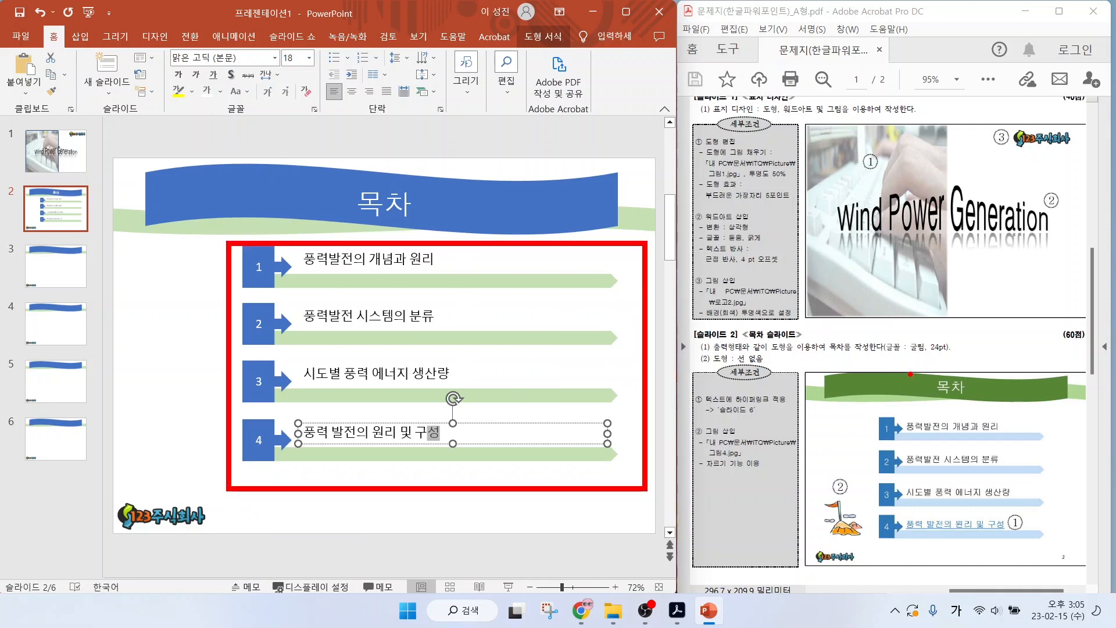
key("Escape")
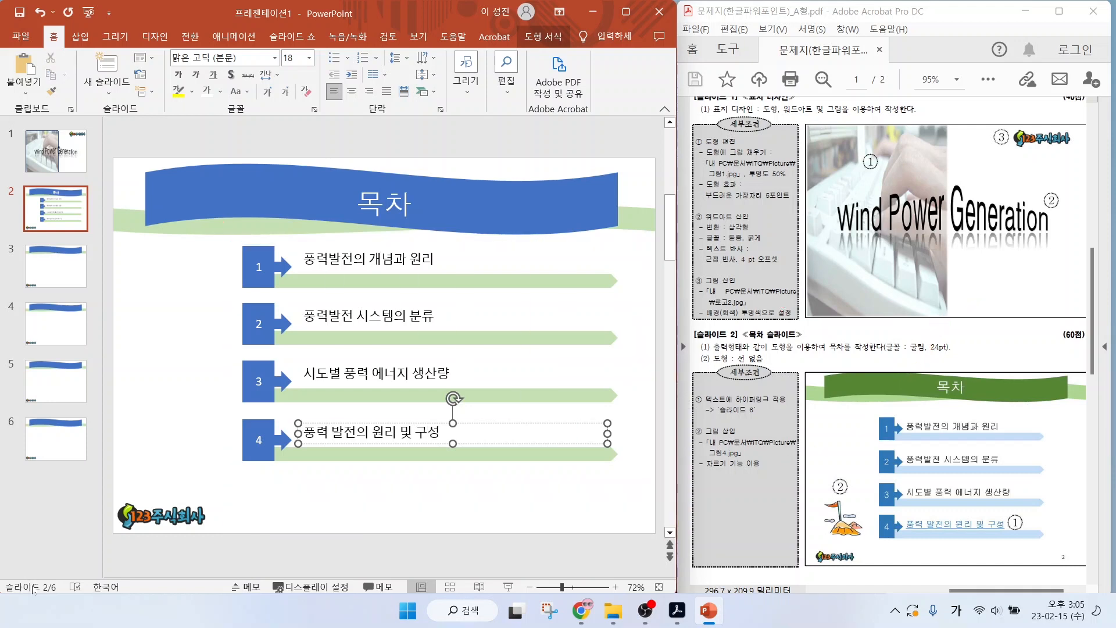
Set the text of all four numbered contents rows to the 굴림 font at 24 pt.
left_click_drag(219, 461, 621, 230)
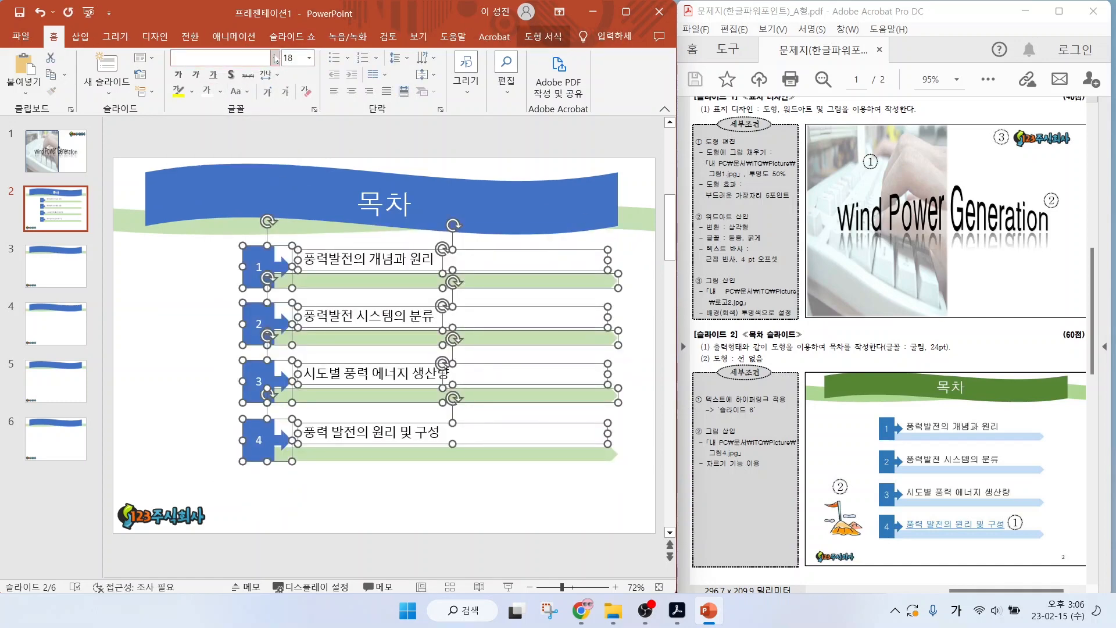
left_click(275, 58)
left_click_drag(368, 86, 375, 413)
left_click(200, 160)
left_click(292, 58)
type("24")
key("Return")
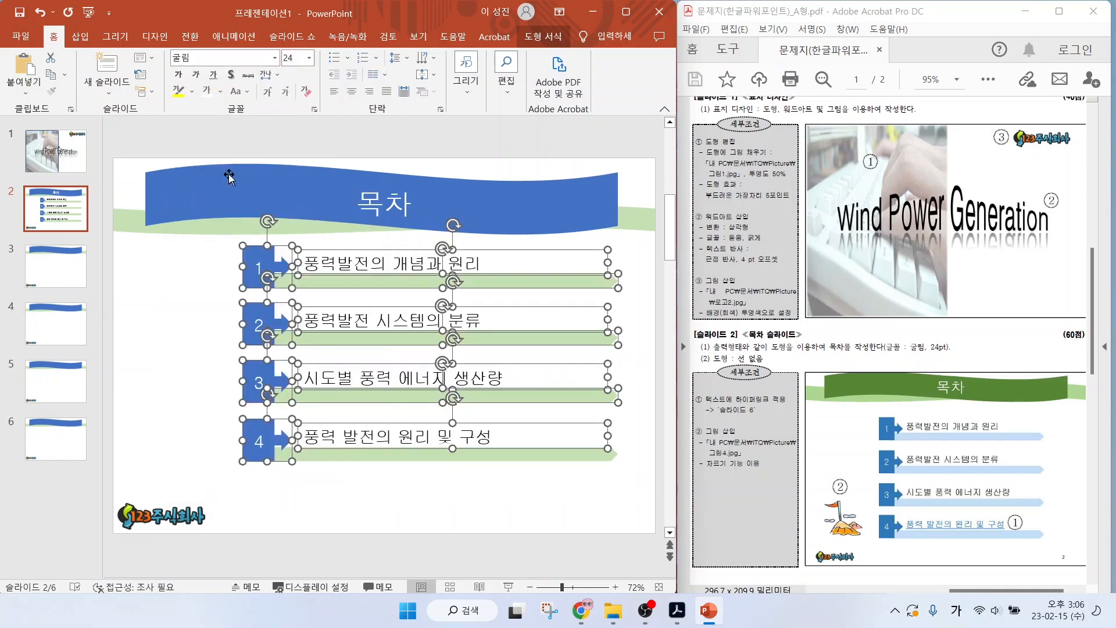
left_click(200, 274)
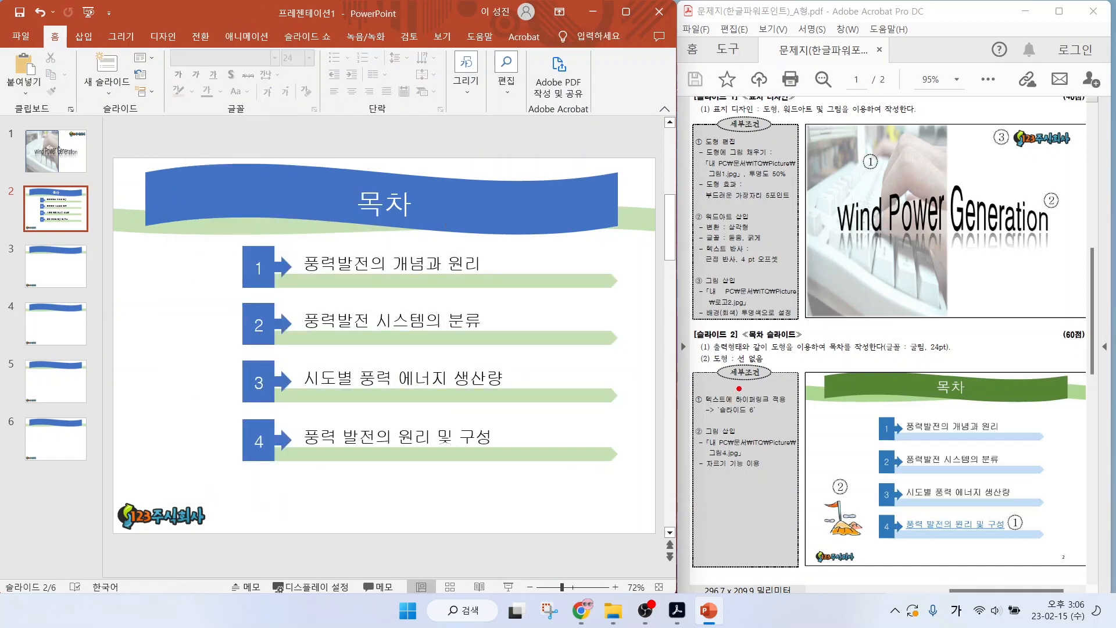
left_click_drag(739, 388, 787, 357)
mouse_move(708, 407)
left_mouse_down()
mouse_move(699, 385)
mouse_move(710, 405)
left_mouse_up()
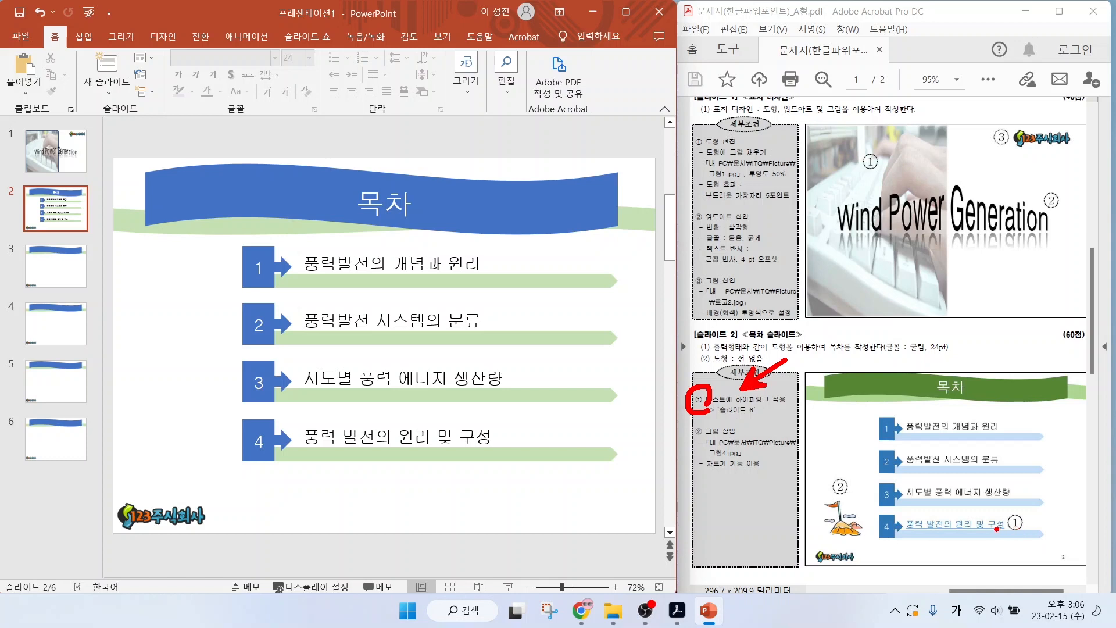
left_click_drag(1005, 527, 1052, 565)
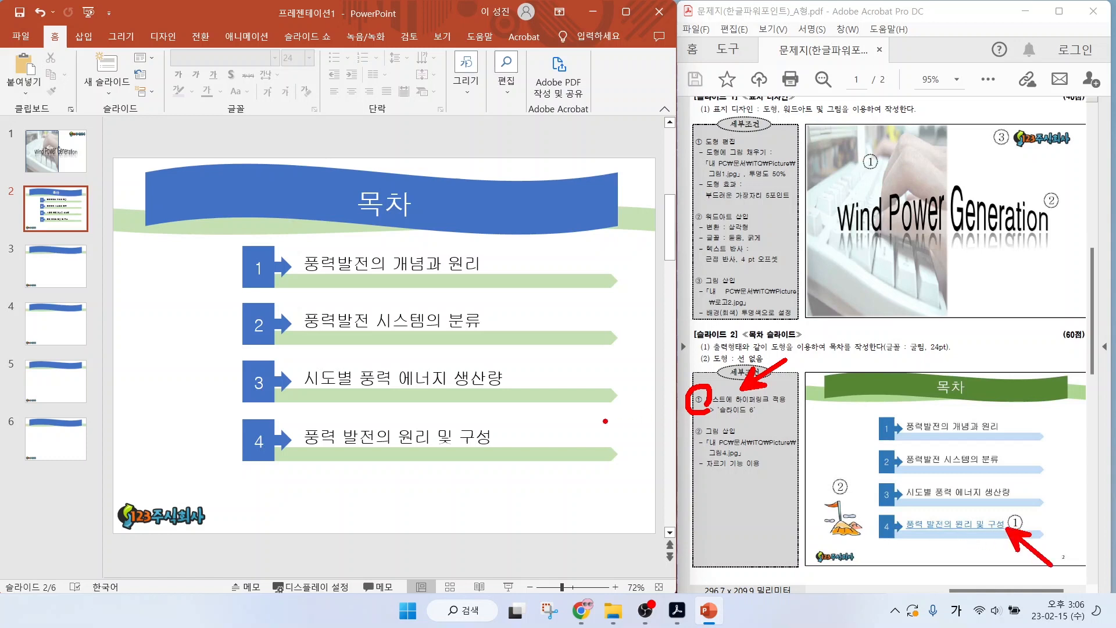
Hyperlink the fourth contents entry text "풍력 발전의 원리 및 구성" to slide 6 (슬라이드 6) of the current presentation.
key("Escape")
left_click_drag(303, 436, 498, 436)
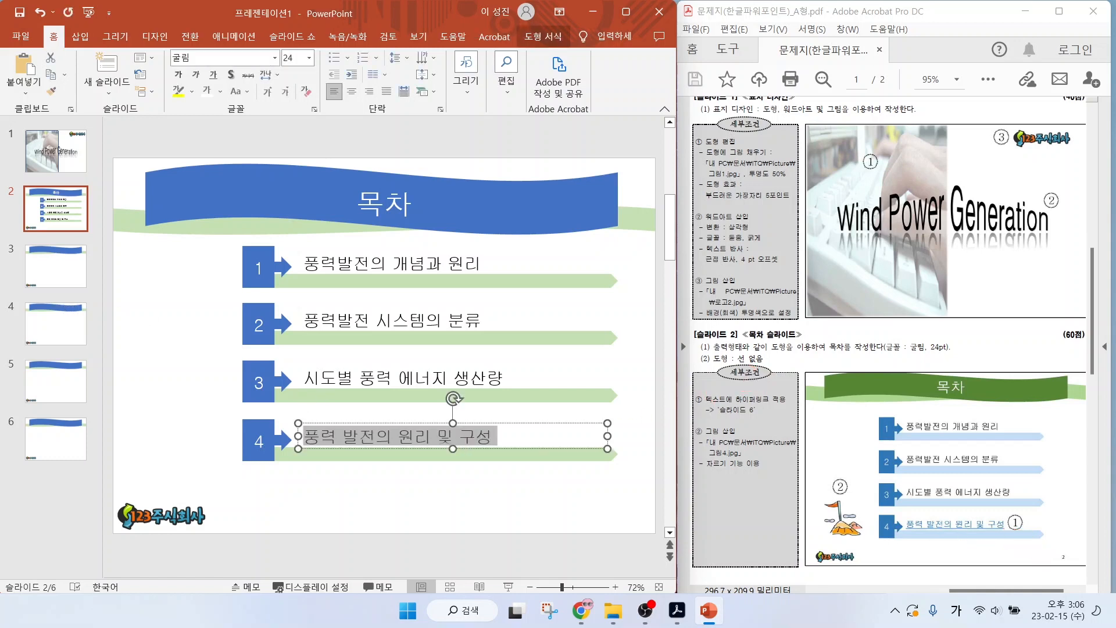
left_click(88, 44)
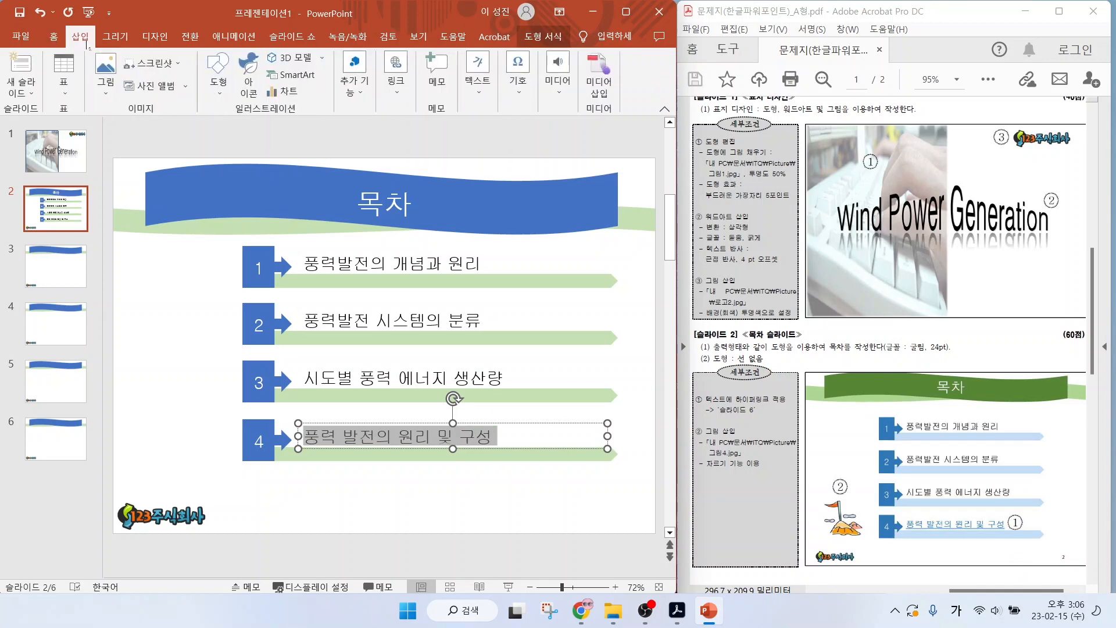
left_click(396, 73)
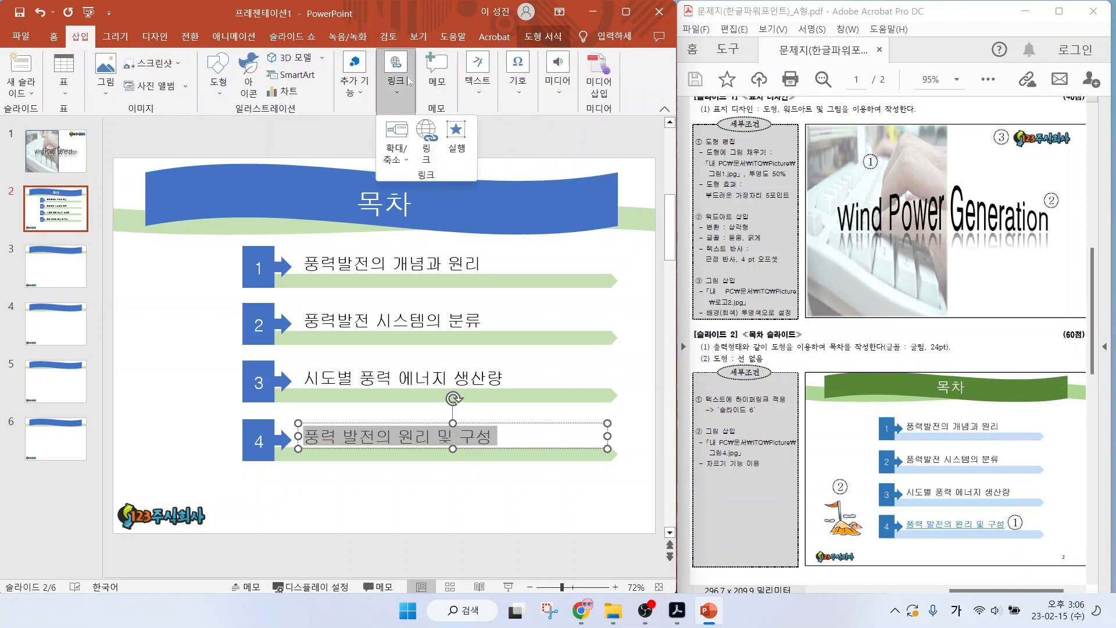
left_click(425, 135)
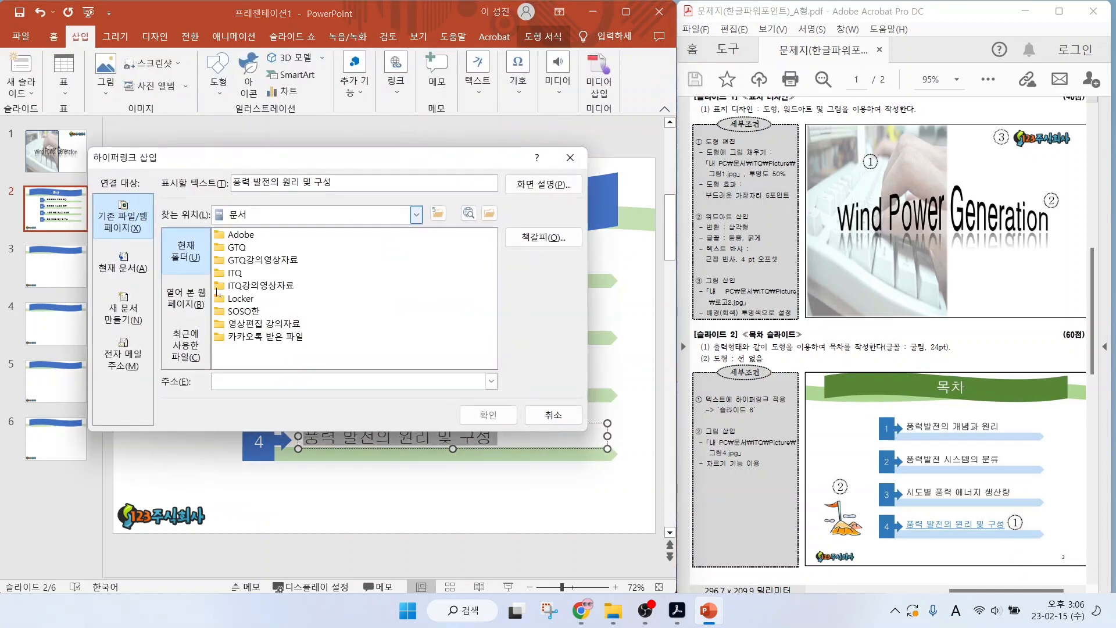
left_click(135, 268)
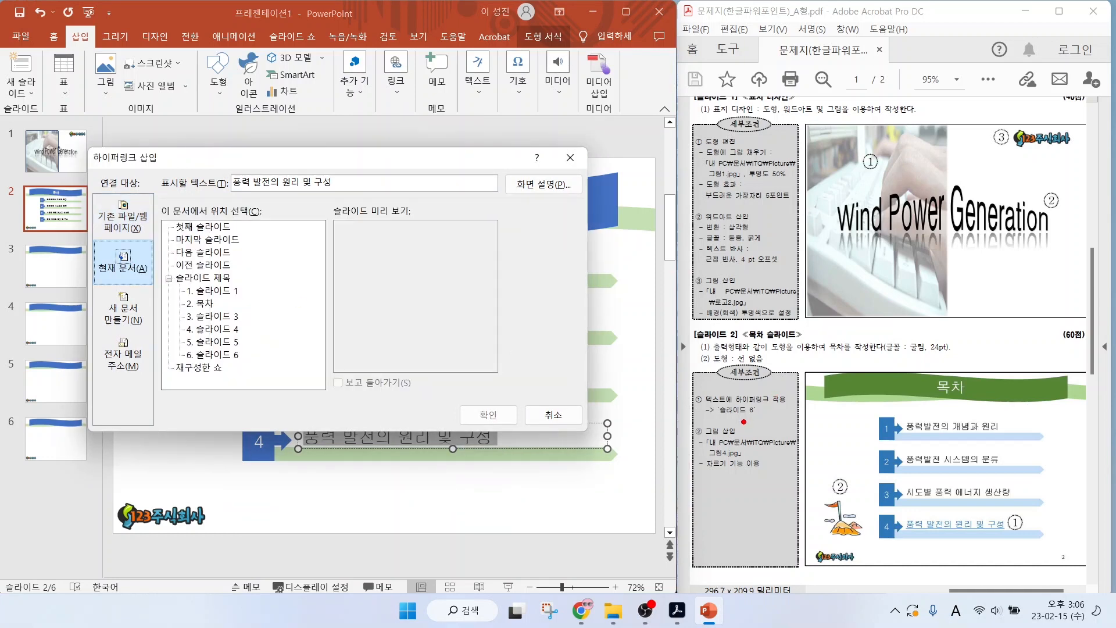
left_click_drag(746, 416, 787, 444)
left_click_drag(213, 362, 257, 398)
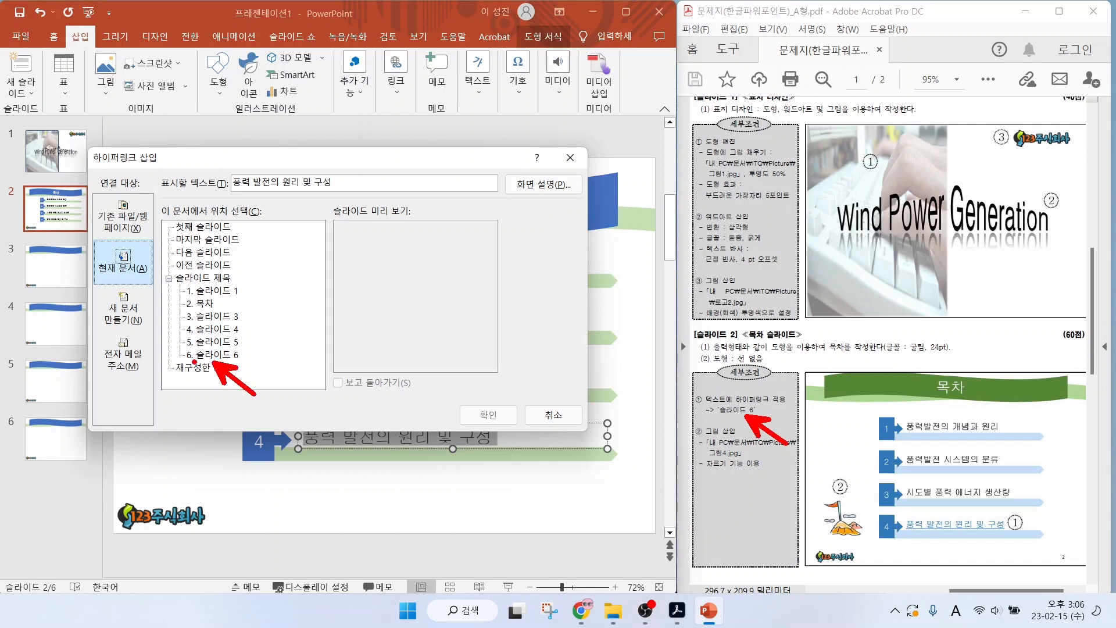
left_click_drag(185, 360, 251, 361)
left_click(213, 354)
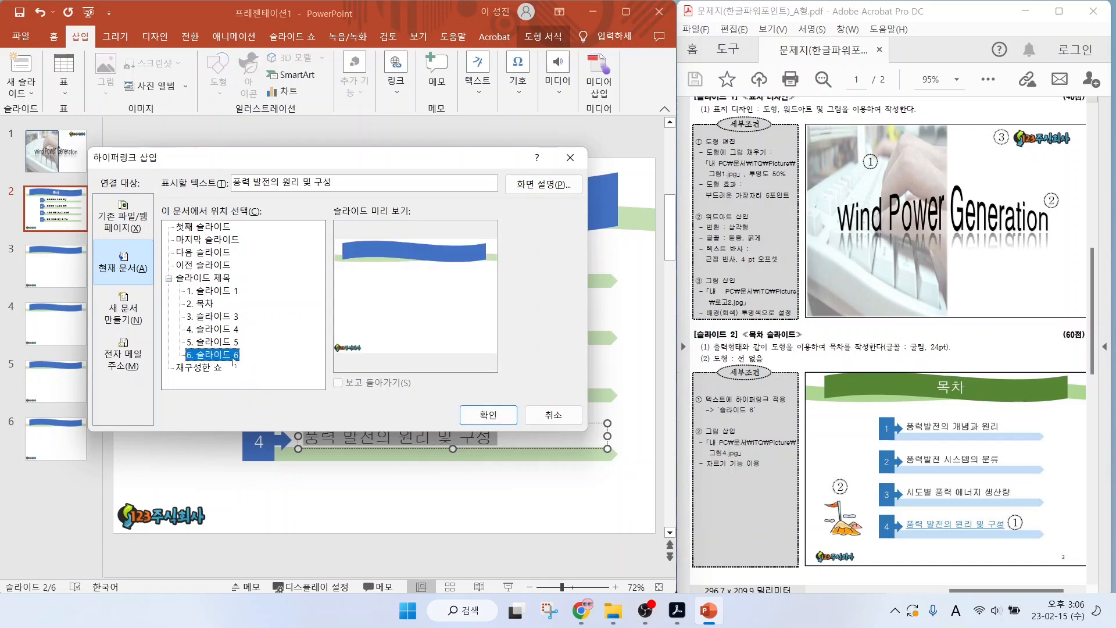
left_click(487, 415)
left_click(411, 492)
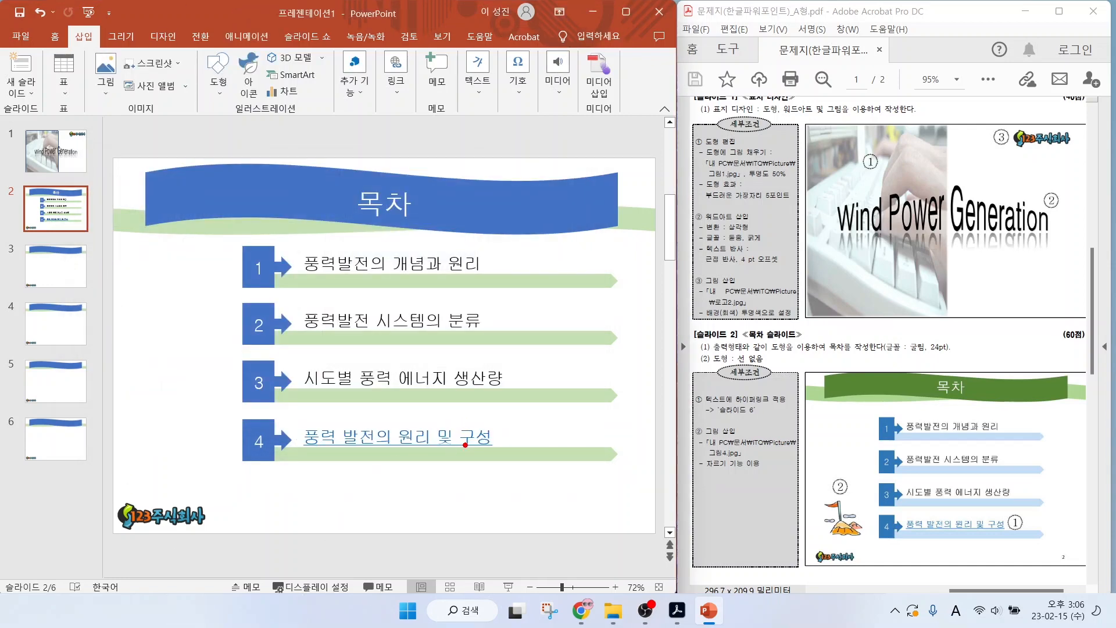
left_click_drag(464, 447, 494, 487)
key("Escape")
Insert the picture 그림4.jpg from the ITQ Picture folder on this device into the contents slide.
left_click(105, 70)
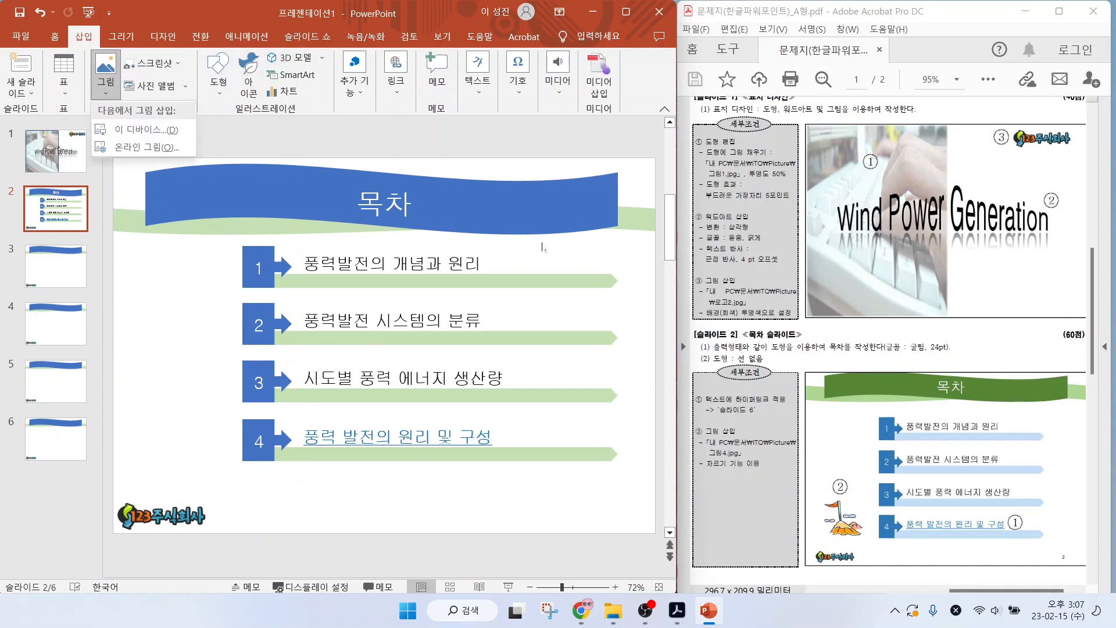
key("d")
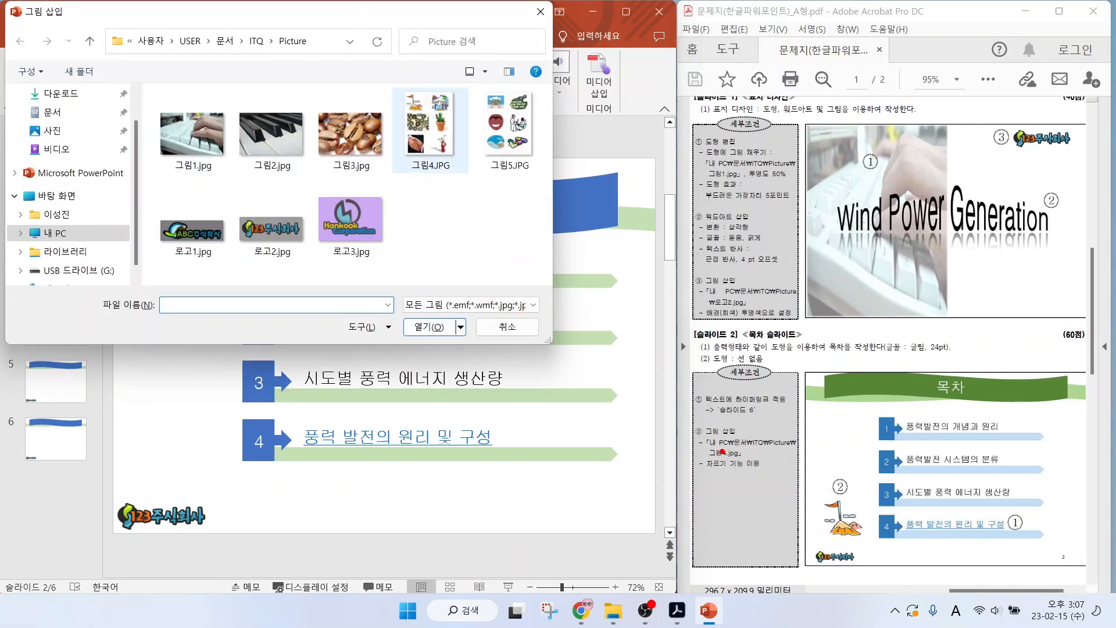
left_click_drag(721, 447, 776, 401)
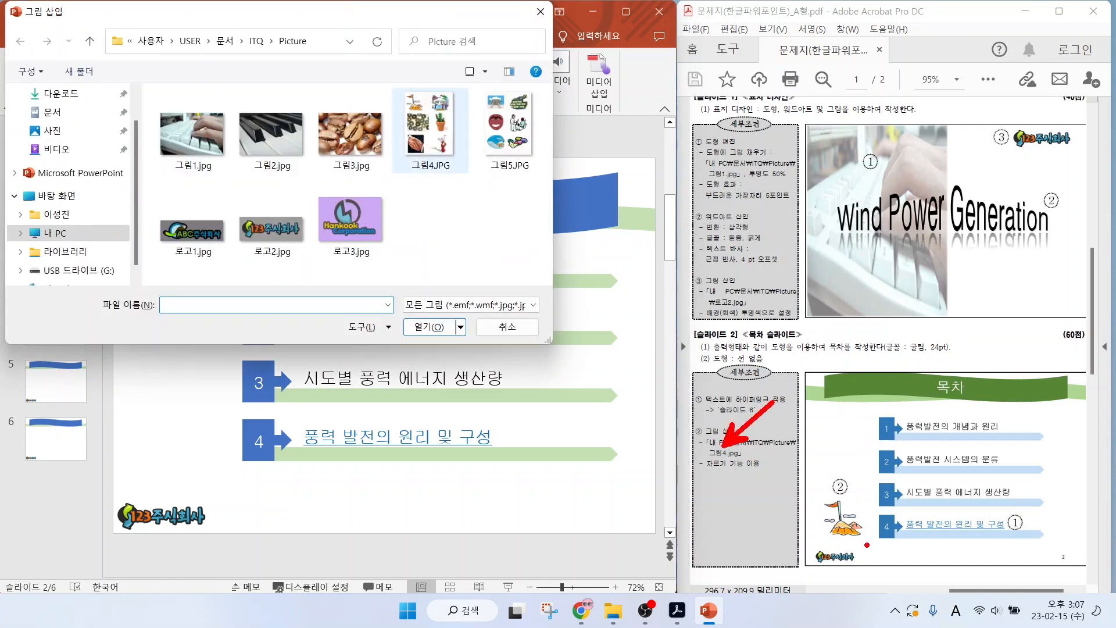
mouse_move(866, 545)
left_mouse_down()
mouse_move(819, 465)
mouse_move(866, 545)
left_mouse_up()
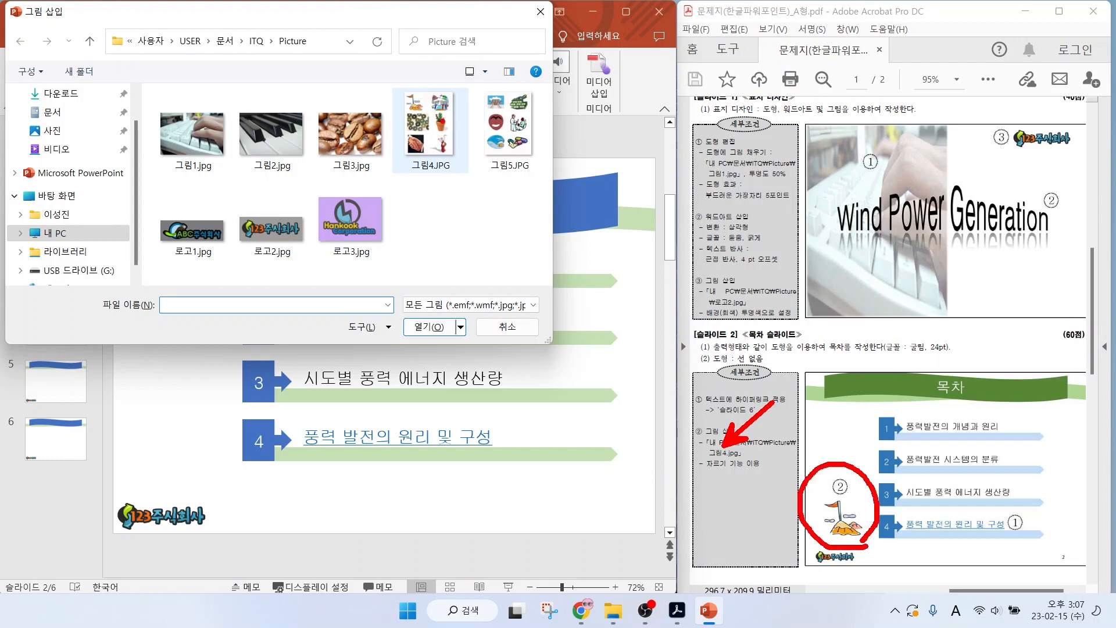
mouse_move(455, 159)
left_mouse_down()
mouse_move(394, 93)
mouse_move(470, 110)
mouse_move(449, 156)
left_mouse_up()
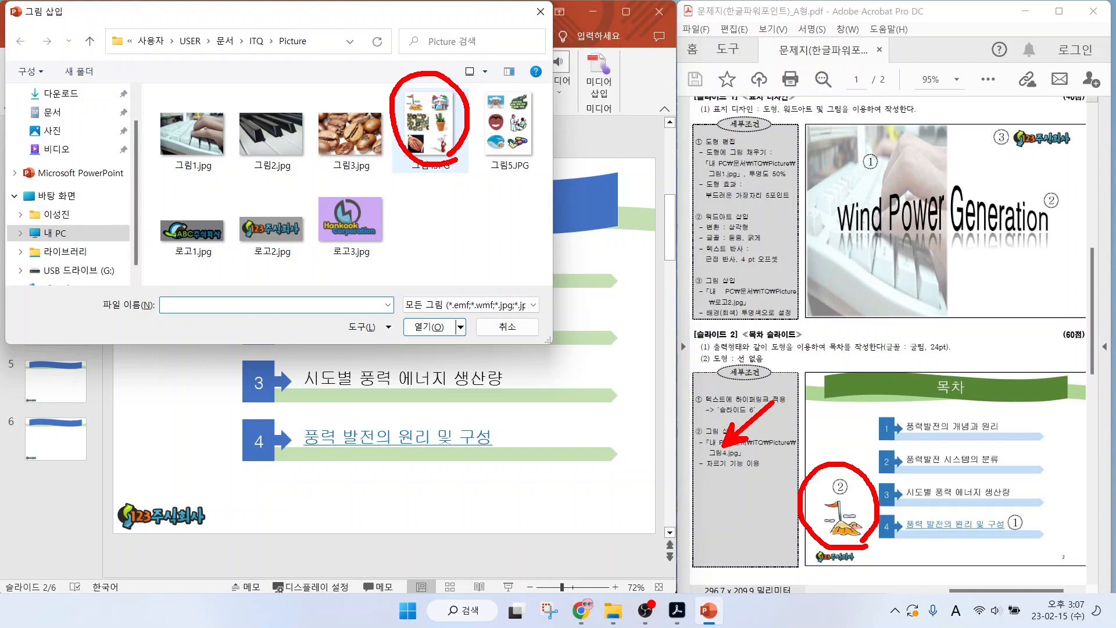
mouse_move(420, 109)
left_mouse_down()
mouse_move(410, 116)
mouse_move(420, 93)
left_mouse_up()
left_click_drag(705, 474, 779, 475)
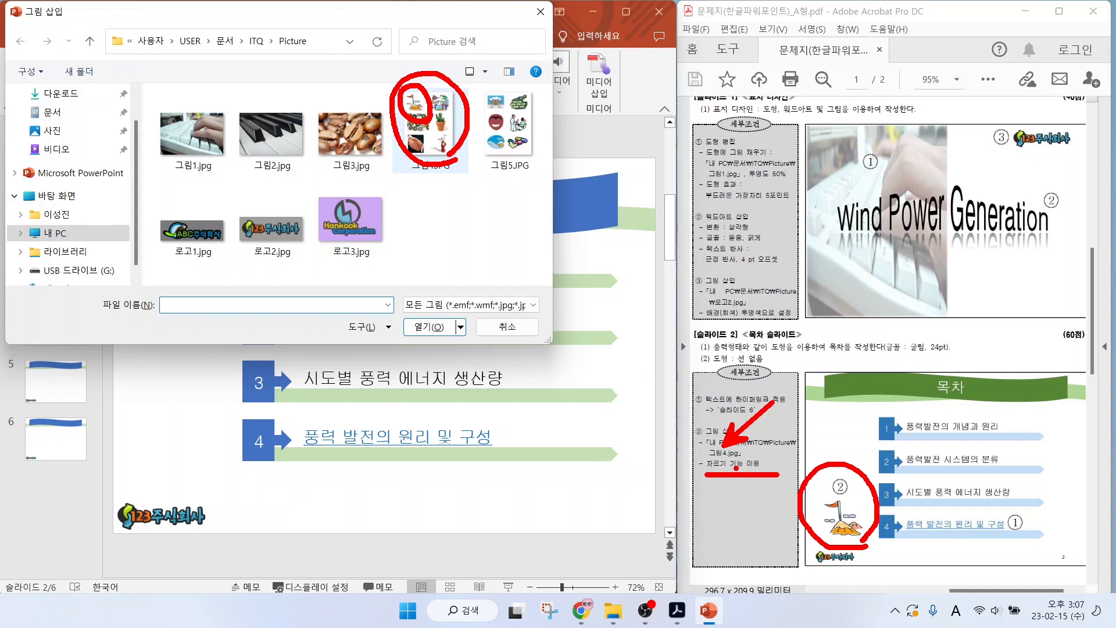
key("Escape")
left_click(419, 129)
left_click(425, 328)
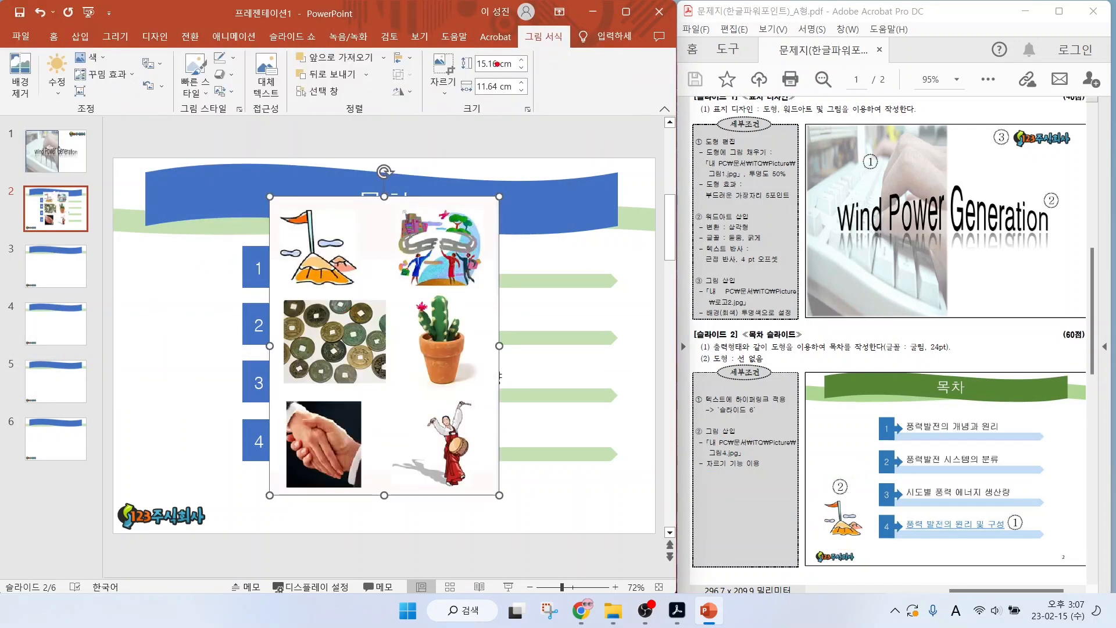
Crop the inserted picture to the flag-and-mountain illustration, about 4.84 cm high and 4.79 cm wide, and place it beside contents rows 3 and 4.
mouse_move(559, 47)
left_mouse_down()
mouse_move(544, 10)
mouse_move(567, 56)
left_mouse_up()
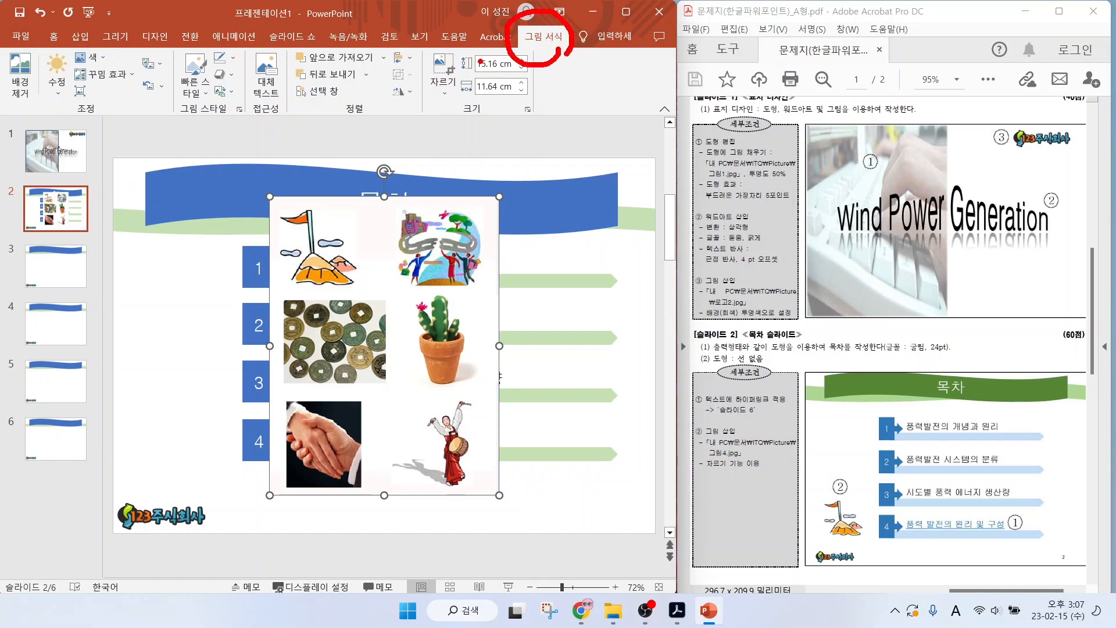
mouse_move(470, 73)
left_mouse_down()
mouse_move(431, 103)
mouse_move(442, 44)
mouse_move(482, 86)
mouse_move(470, 105)
left_mouse_up()
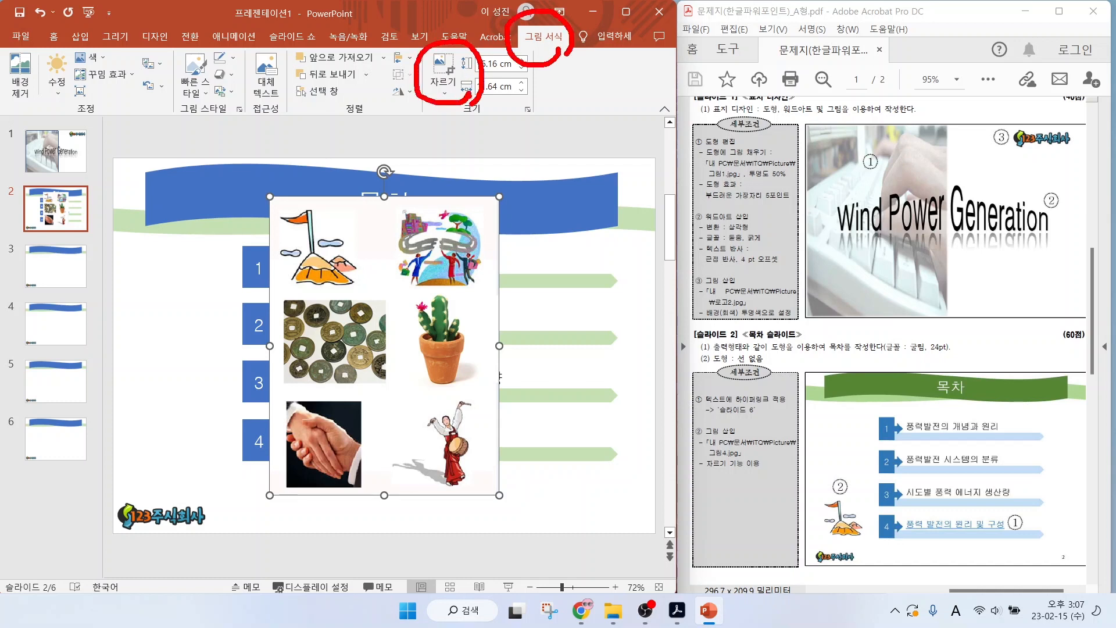
left_click(443, 71)
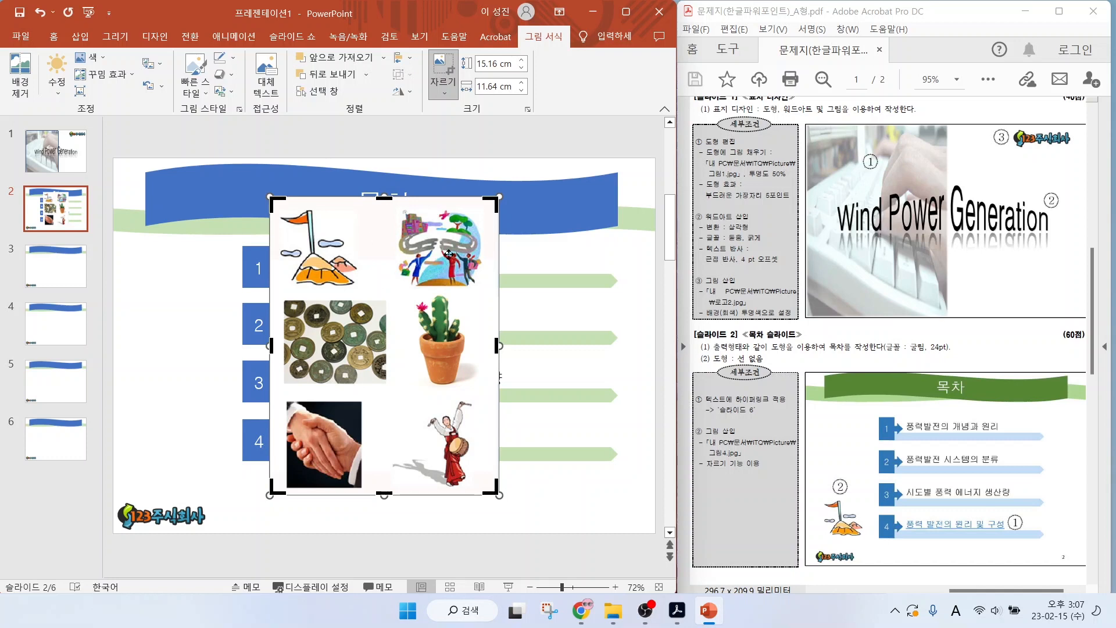
left_click_drag(494, 219, 505, 215)
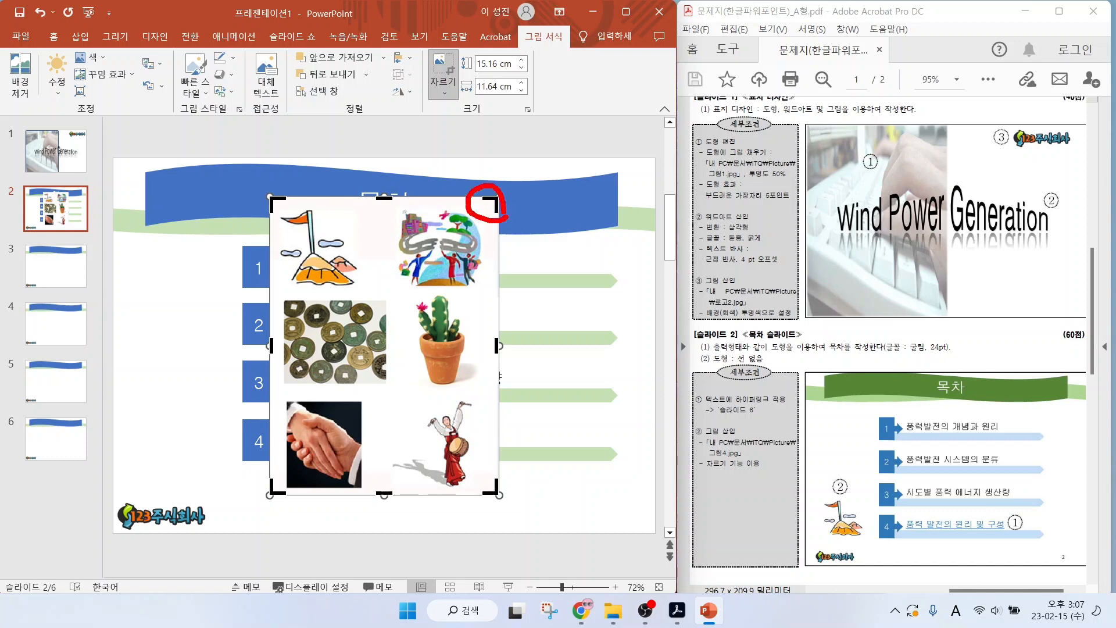
mouse_move(504, 485)
left_mouse_down()
mouse_move(477, 494)
mouse_move(514, 492)
left_mouse_up()
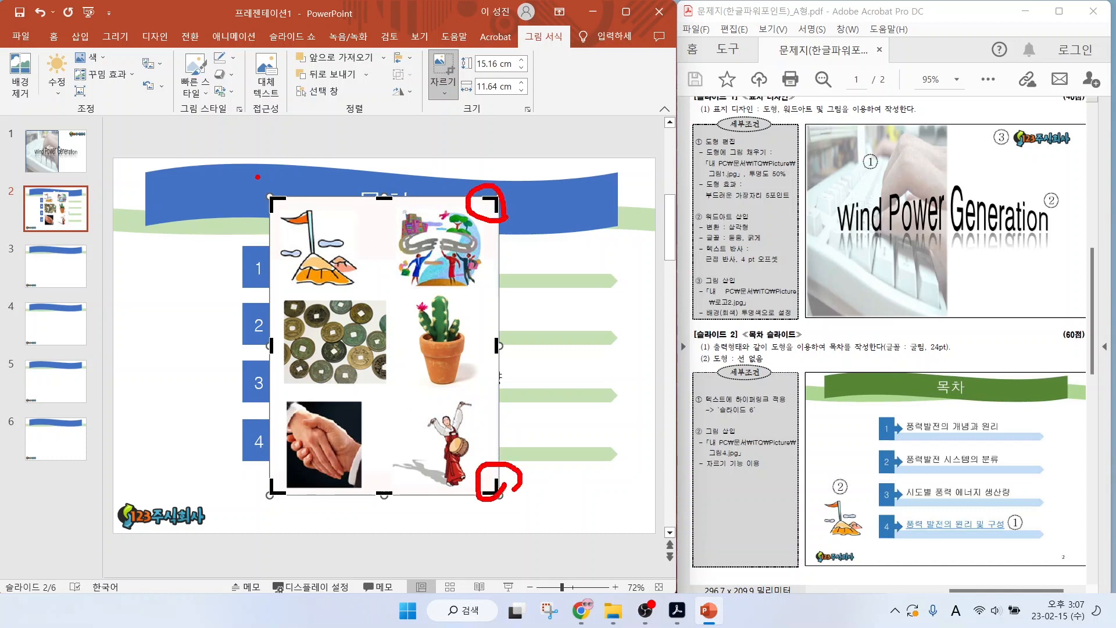
mouse_move(252, 186)
left_mouse_down()
mouse_move(351, 299)
mouse_move(367, 301)
left_mouse_up()
key("Escape")
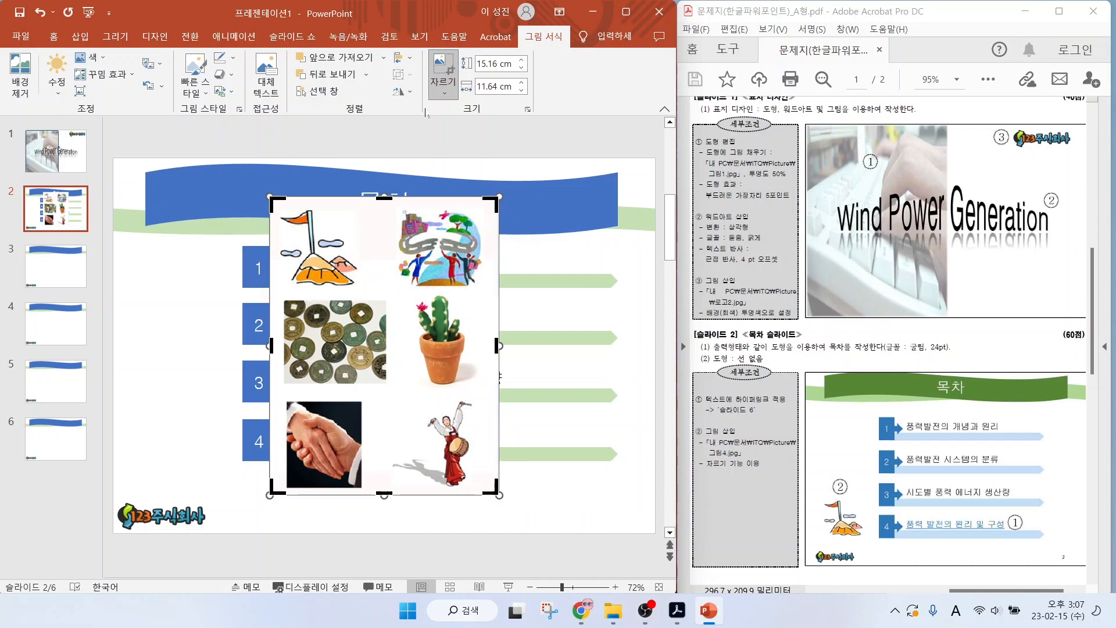
left_click_drag(427, 407, 363, 292)
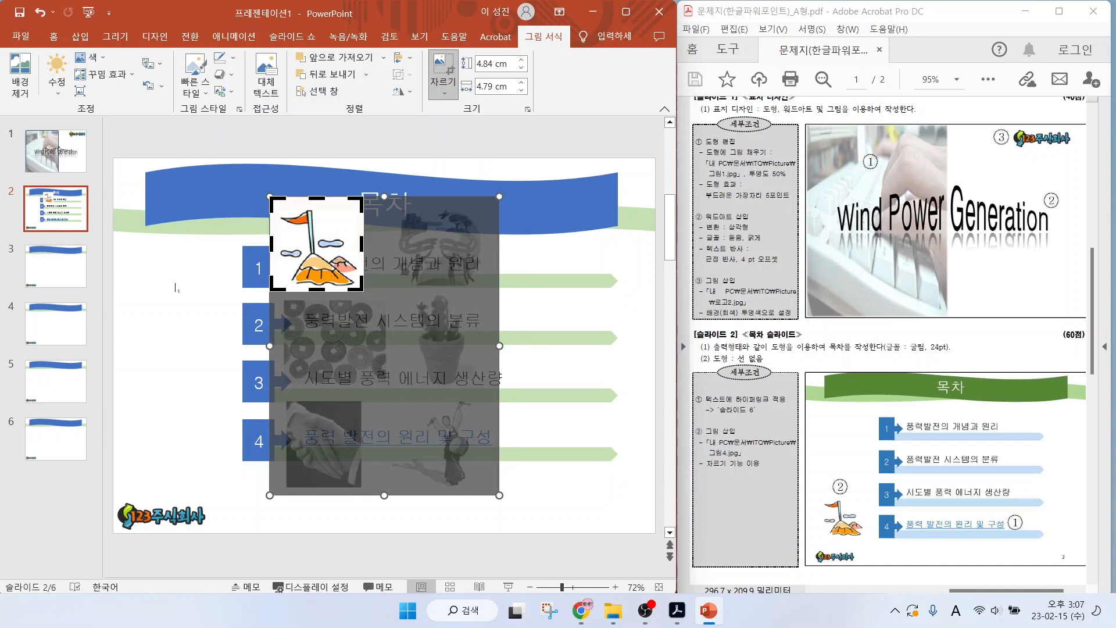
left_click(164, 299)
left_click(164, 299)
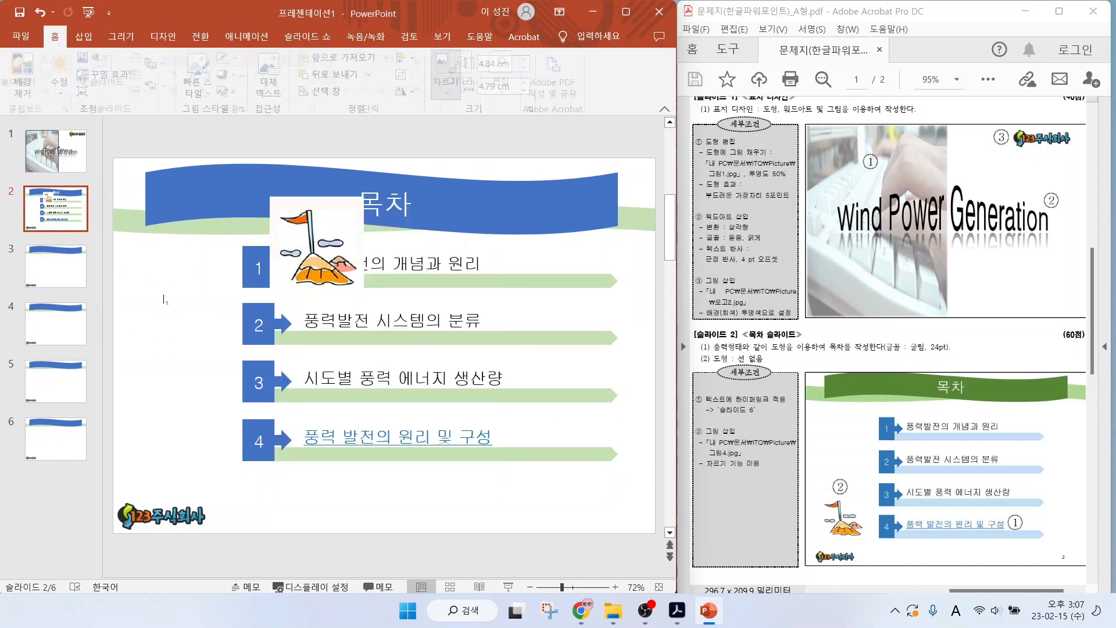
left_click_drag(333, 251, 198, 427)
left_click(335, 490)
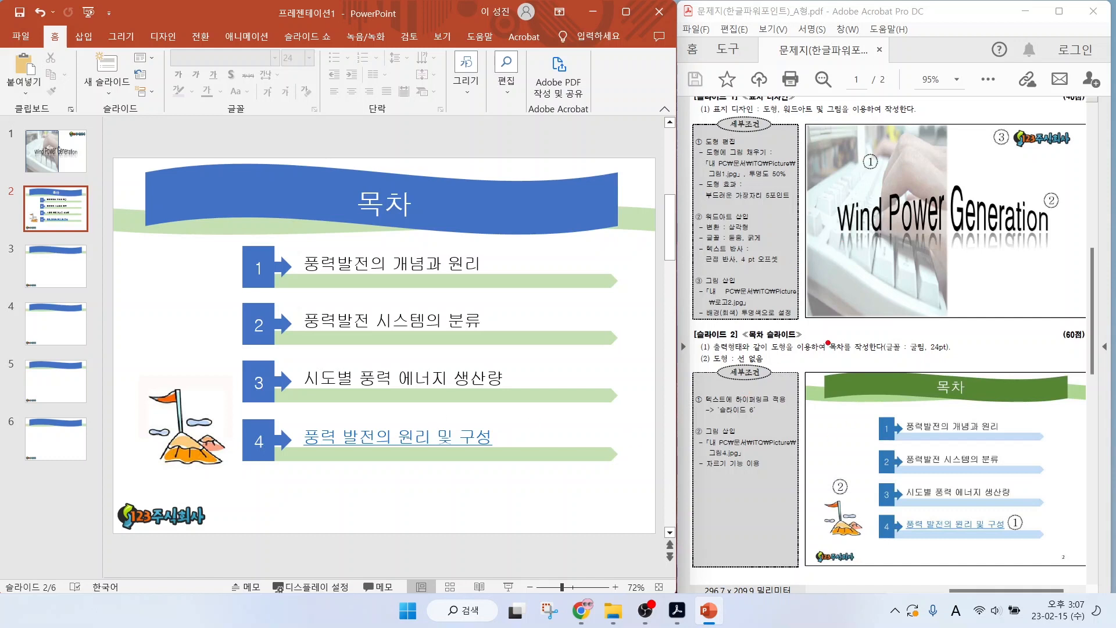
Add slide numbers to all slides, with the option not to show them on the title slide.
mouse_move(1076, 572)
left_mouse_down()
mouse_move(1051, 550)
mouse_move(1082, 575)
left_mouse_up()
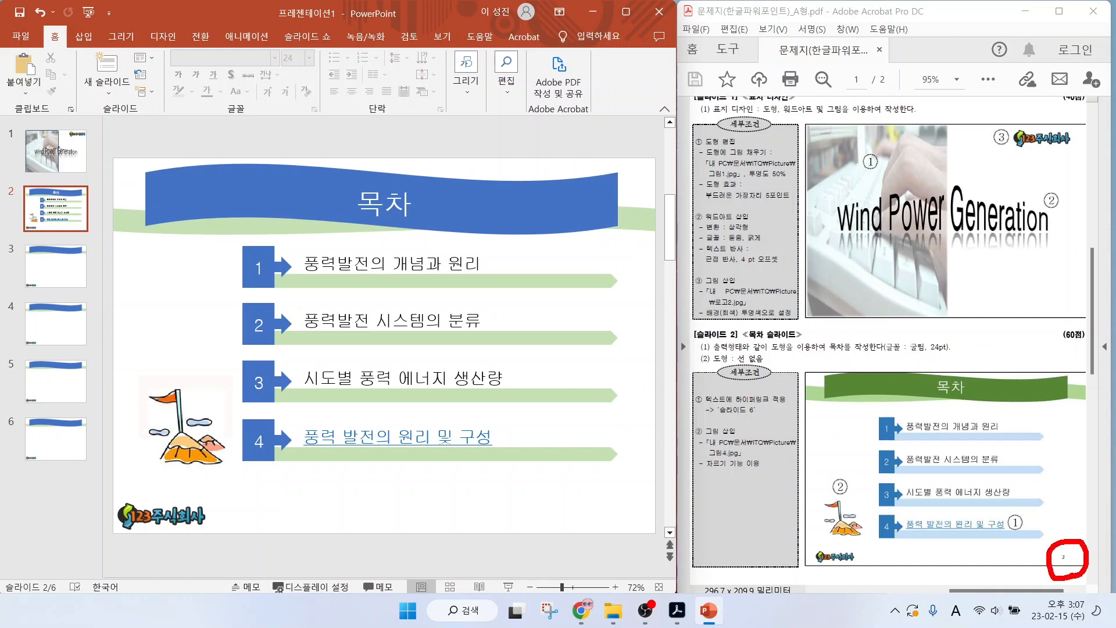
mouse_move(642, 523)
left_mouse_down()
mouse_move(602, 524)
mouse_move(648, 512)
mouse_move(642, 534)
left_mouse_up()
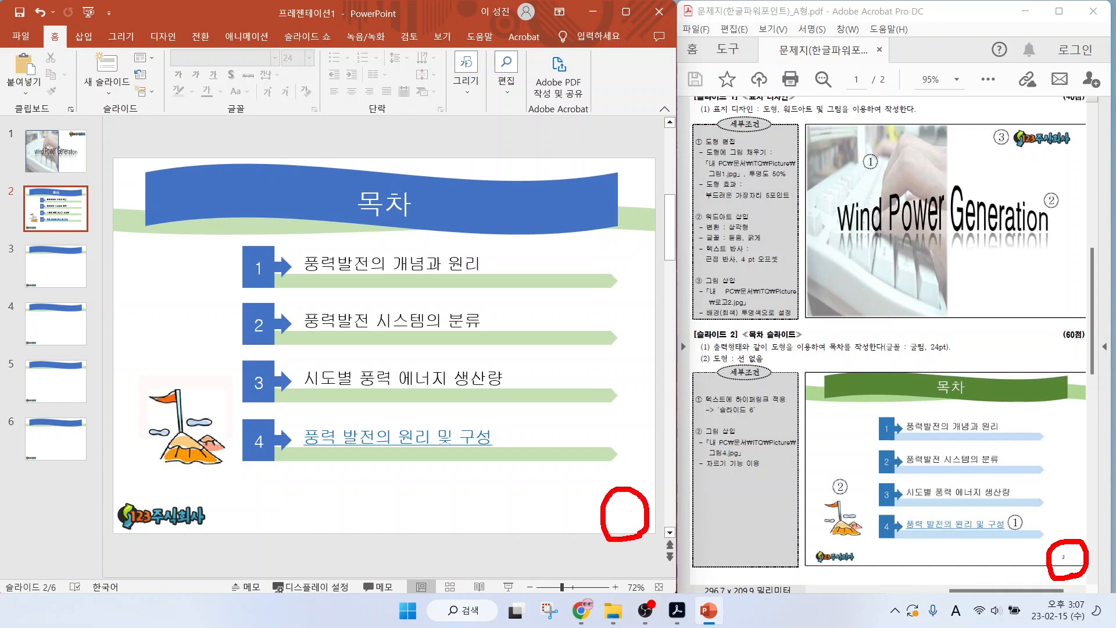
left_click(81, 39)
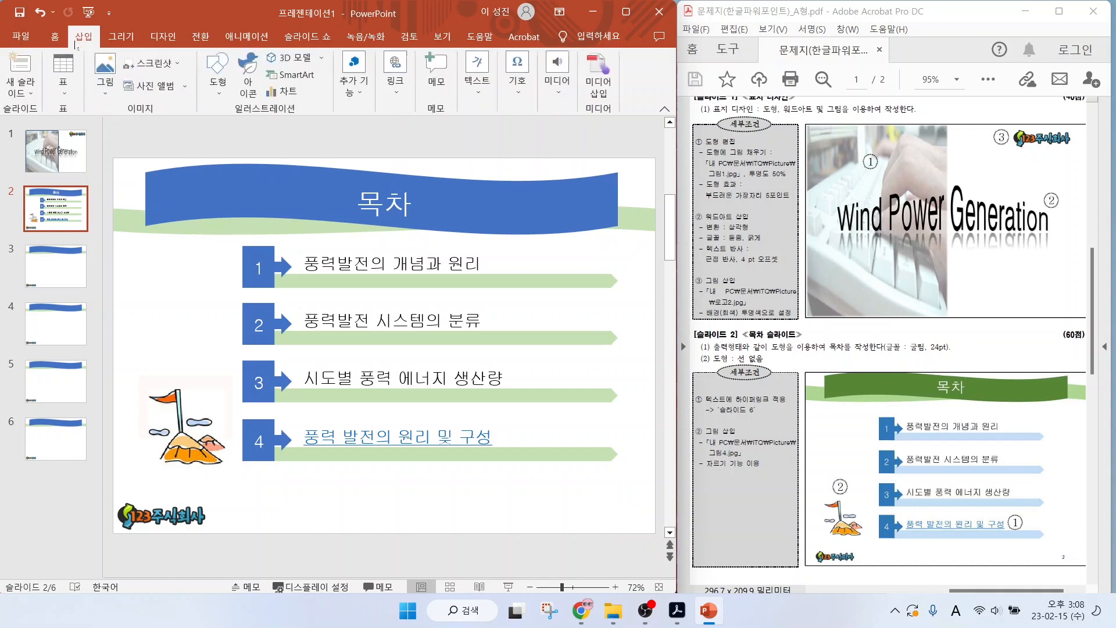
left_click(478, 74)
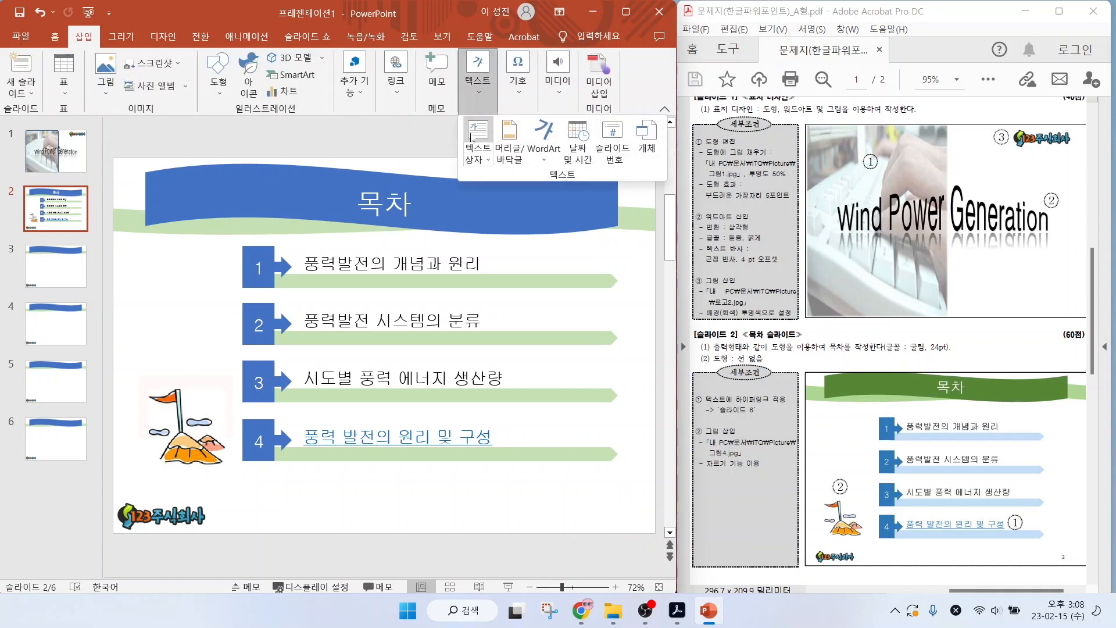
left_click(617, 153)
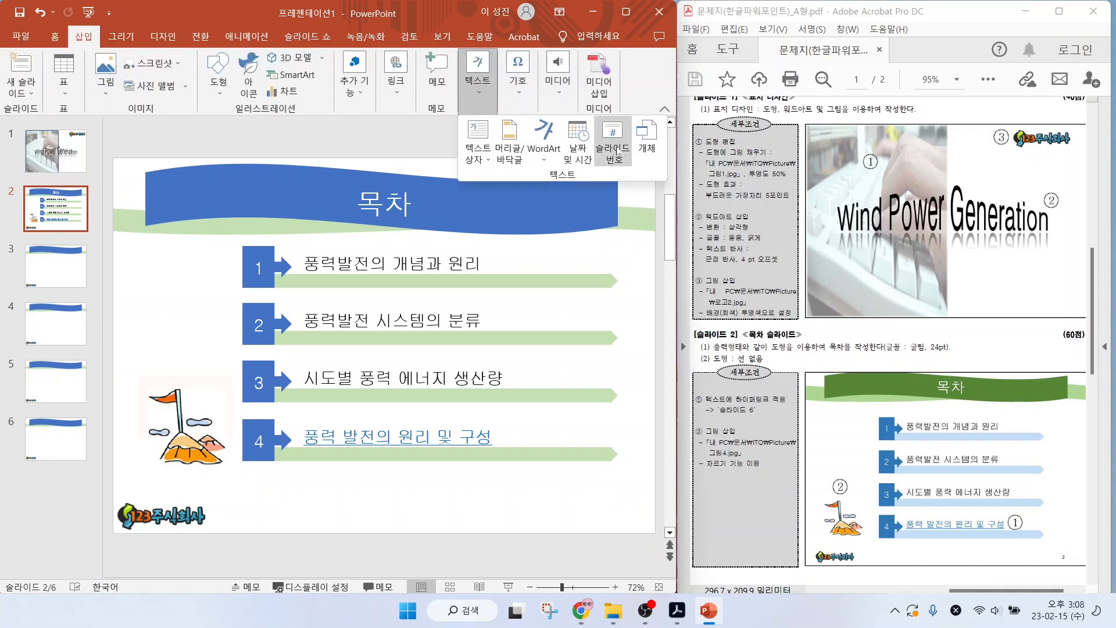
left_click(616, 152)
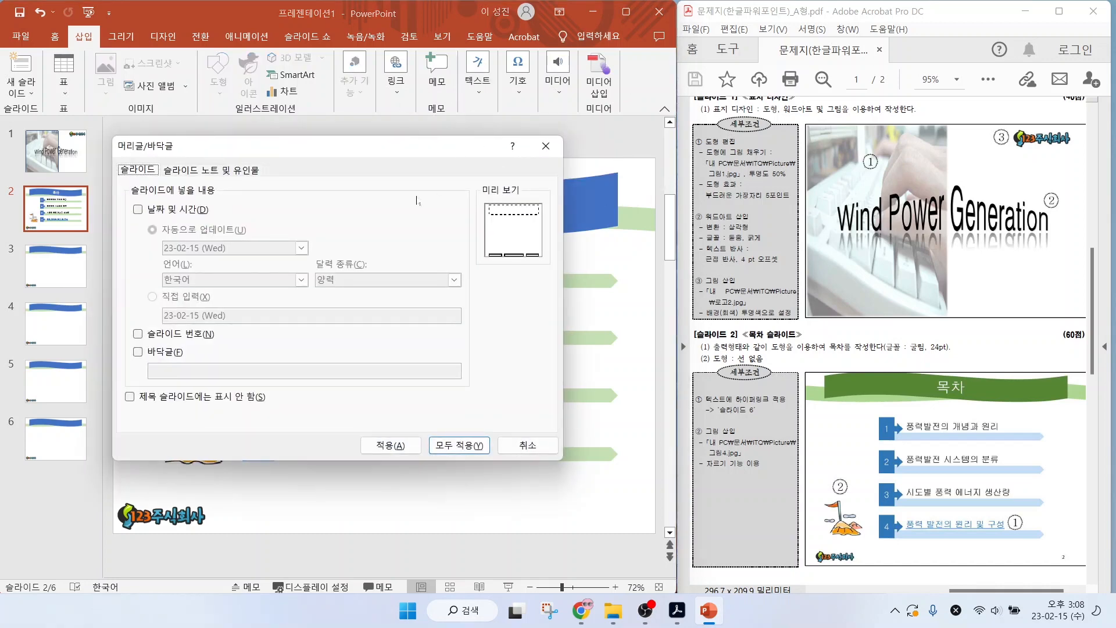
left_click(137, 334)
left_click(129, 405)
left_click(129, 405)
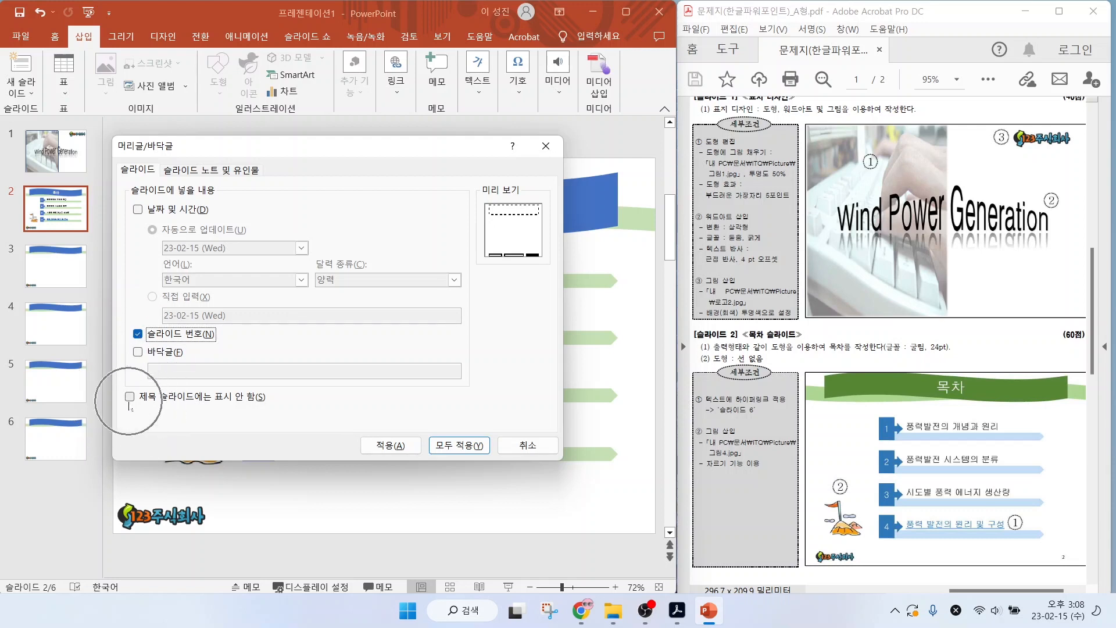
key("alt+s")
left_click(457, 445)
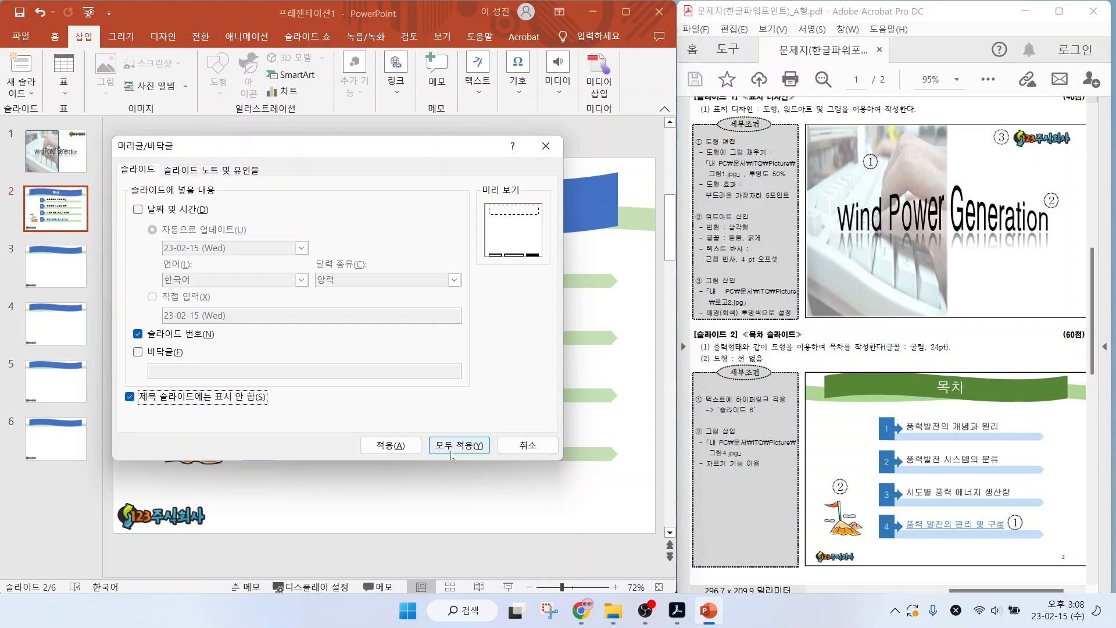
key("Page_Up")
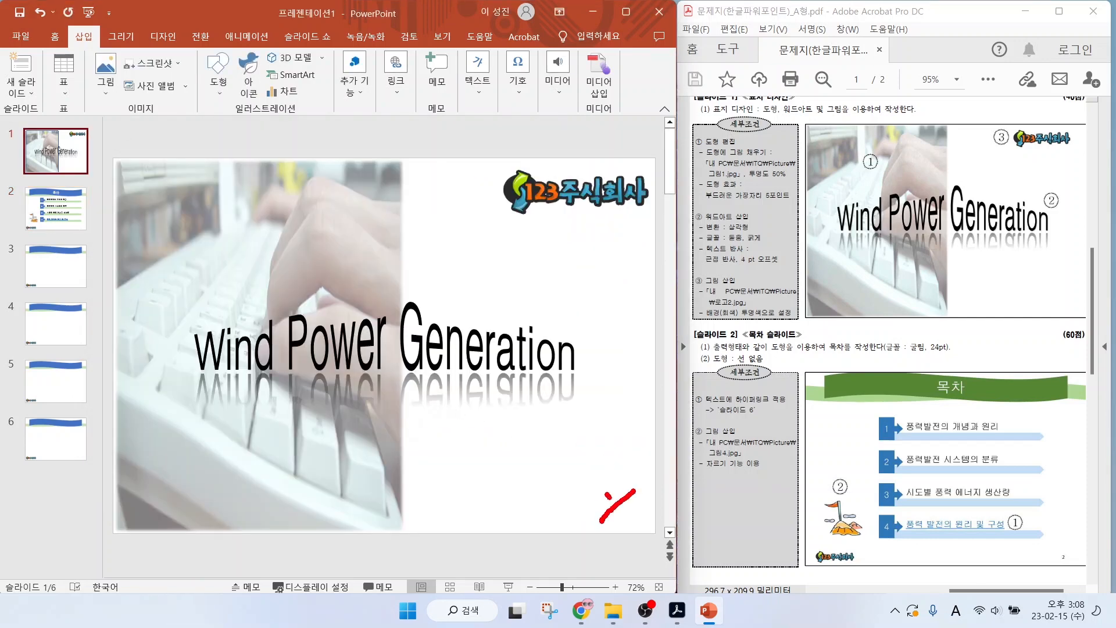
Enter the title "1. 풍력발전의 개념과 원리" on slide 3.
key("Page_Down")
key("Page_Down")
key("Page_Down")
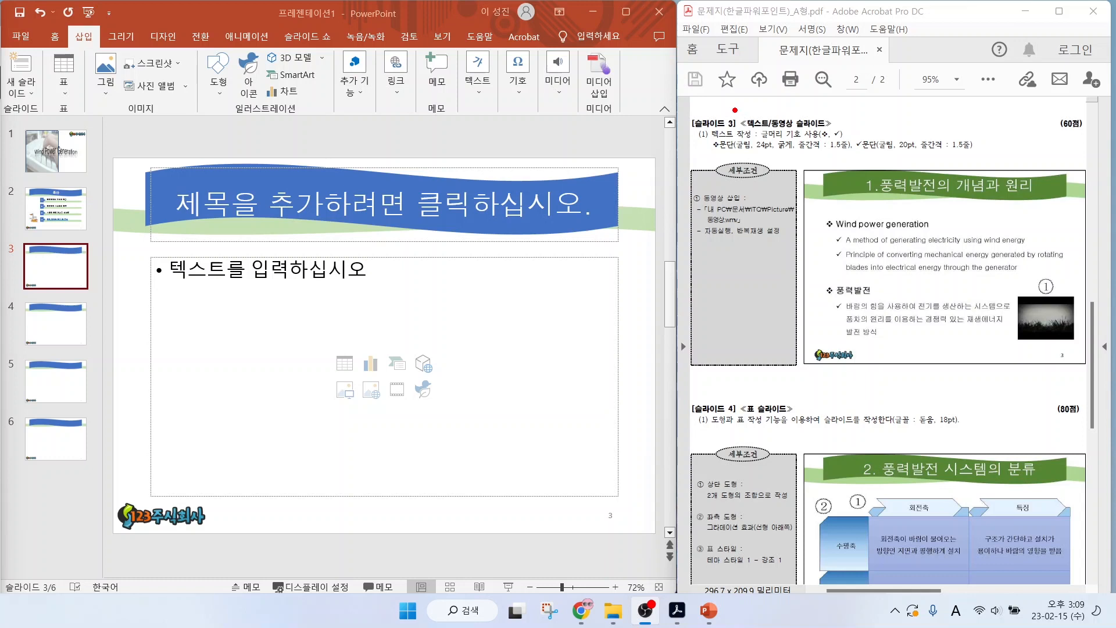
left_click_drag(734, 108, 844, 133)
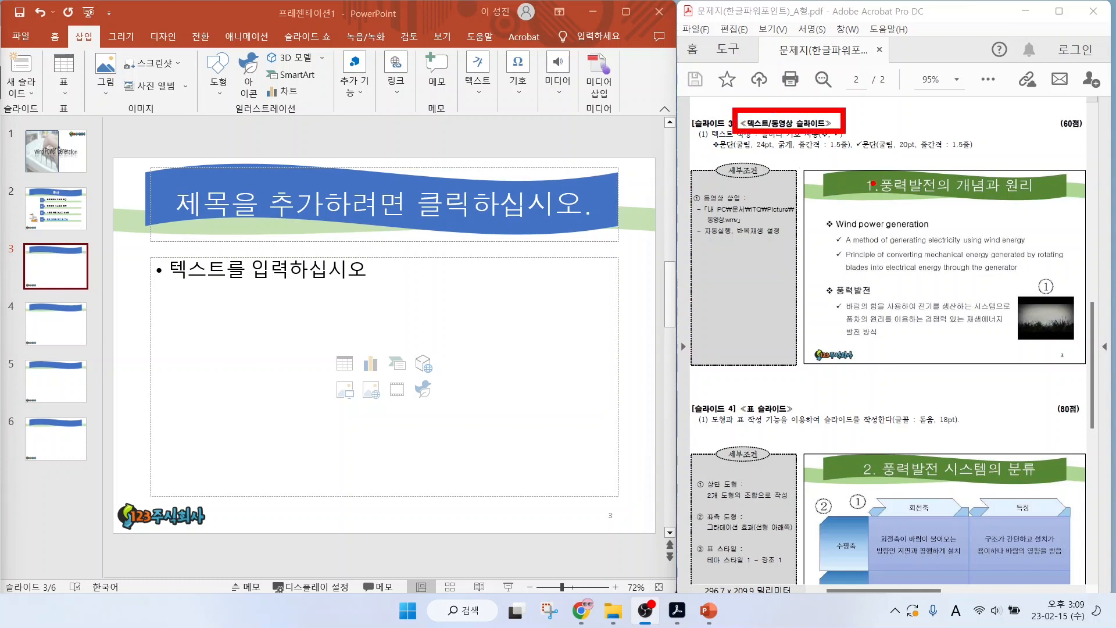
left_click(488, 173)
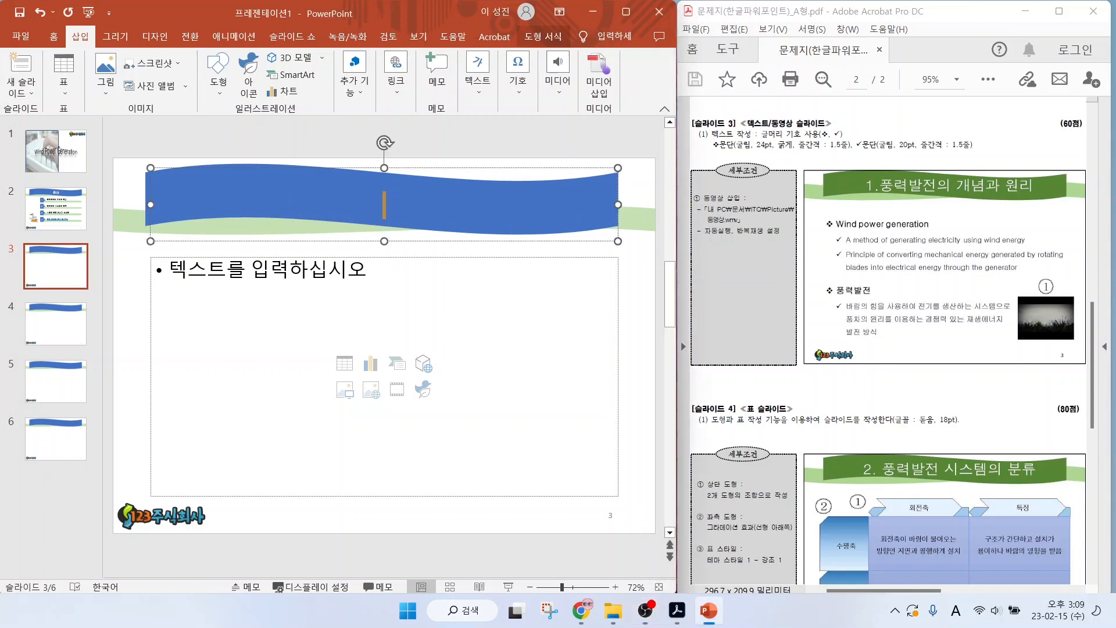
type("1. 풍력발전의 개념과 원리")
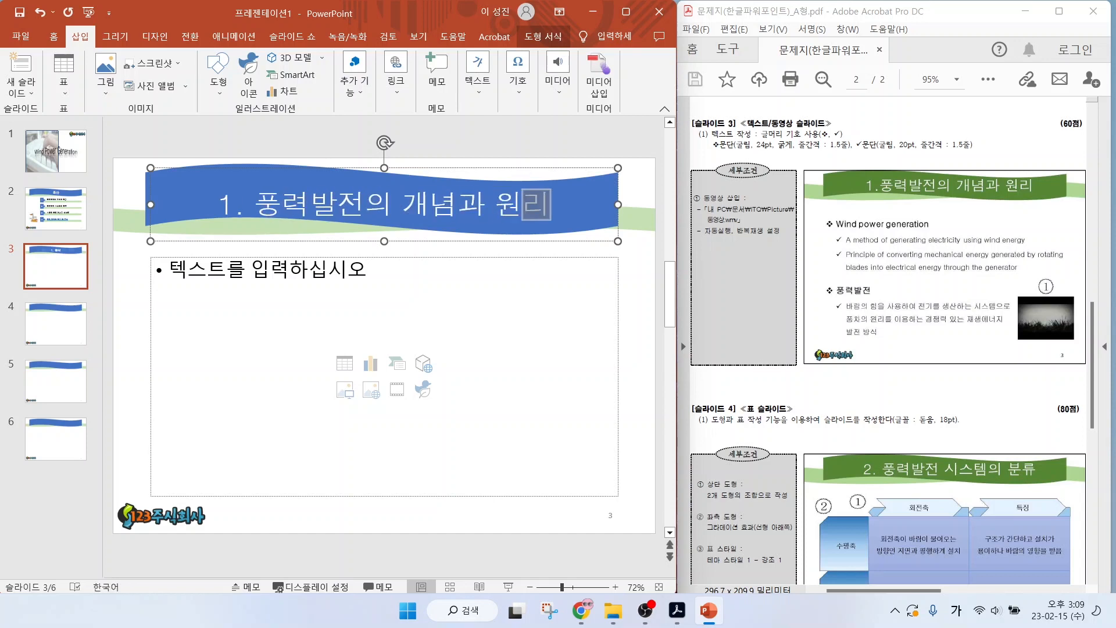
Enter slide 3's body lines "Wind power generation" and "A method of generating electricity using wind energy", and begin a third with "Principle of converting mechanical".
key("ctrl+Return")
type("Wind power generation")
key("Return")
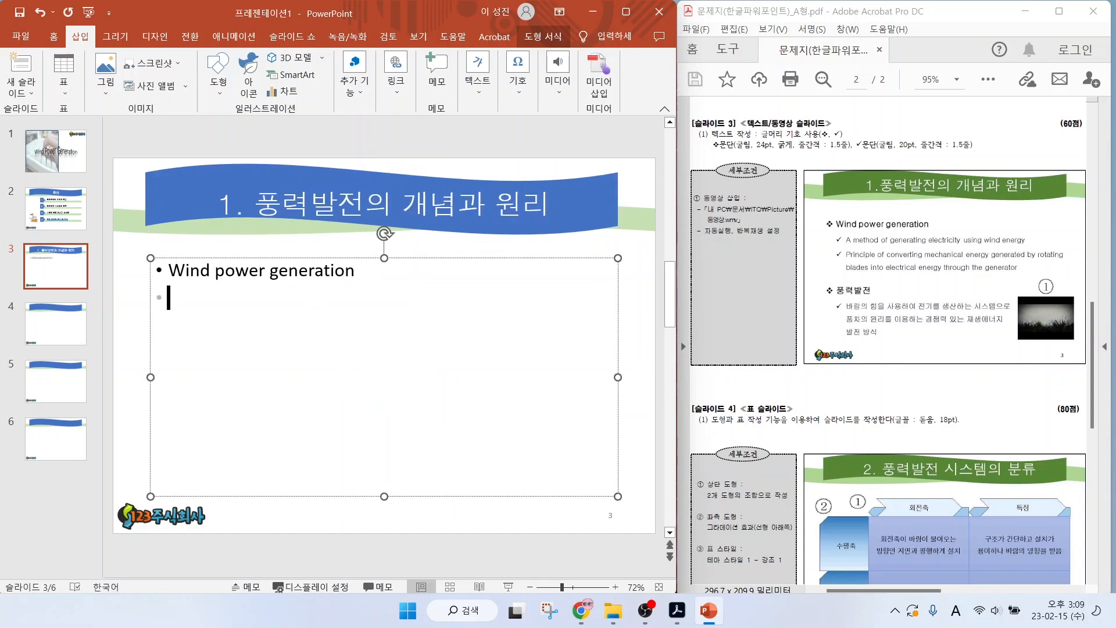
type("A method of generating electricity using wind energy")
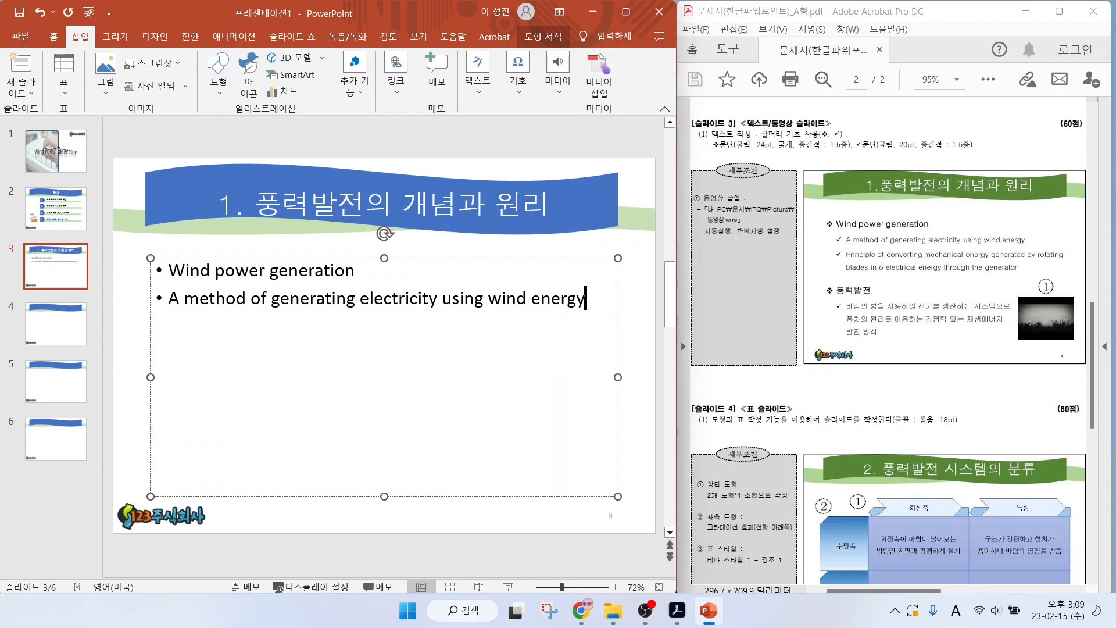
key("Return")
type("Principle of converting mechanical ener")
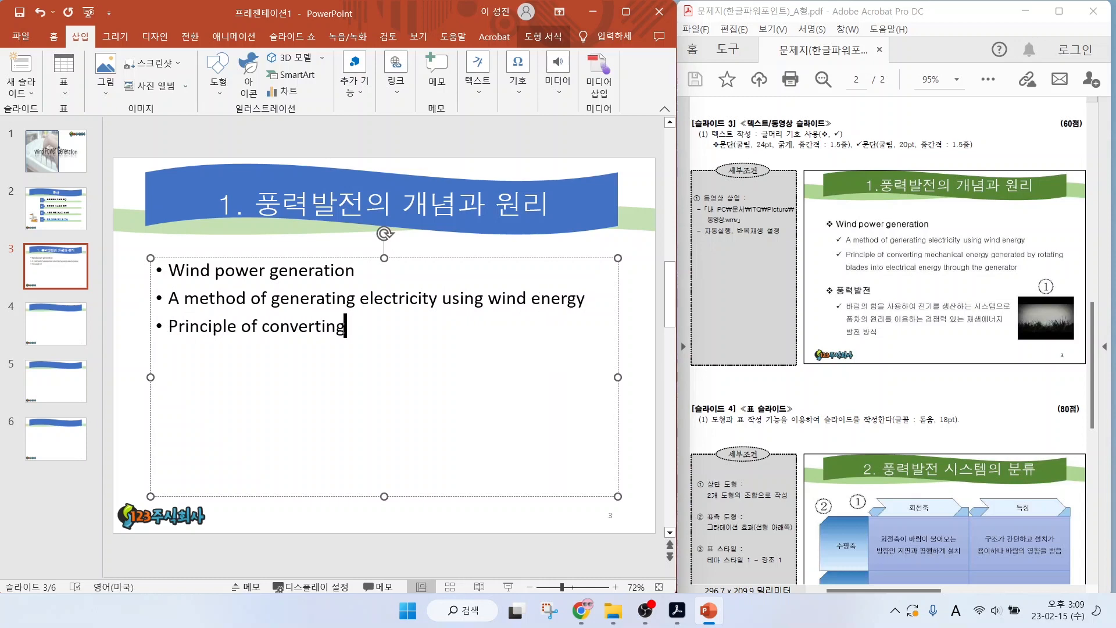